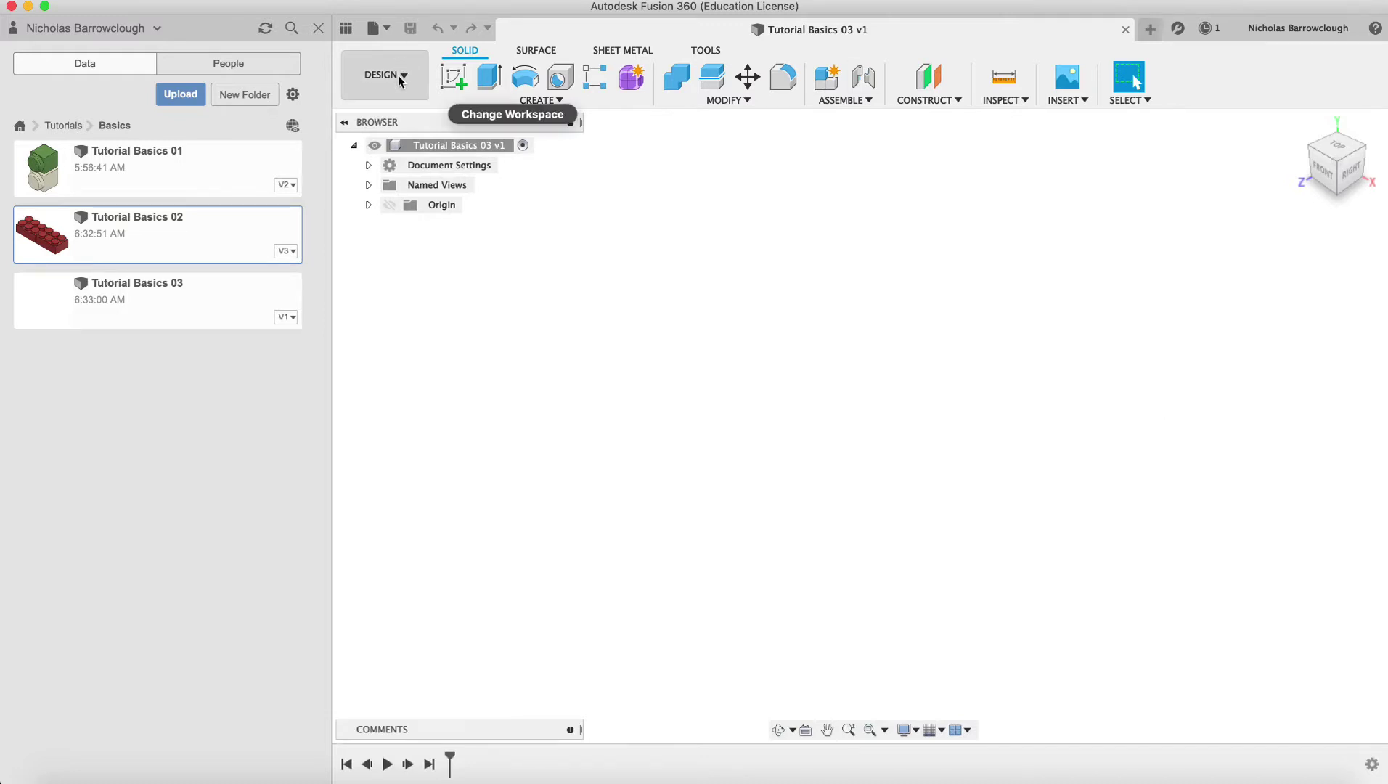
Step: Abandon a sweep attempt and start a new sketch on the front plane
left_click(512, 101)
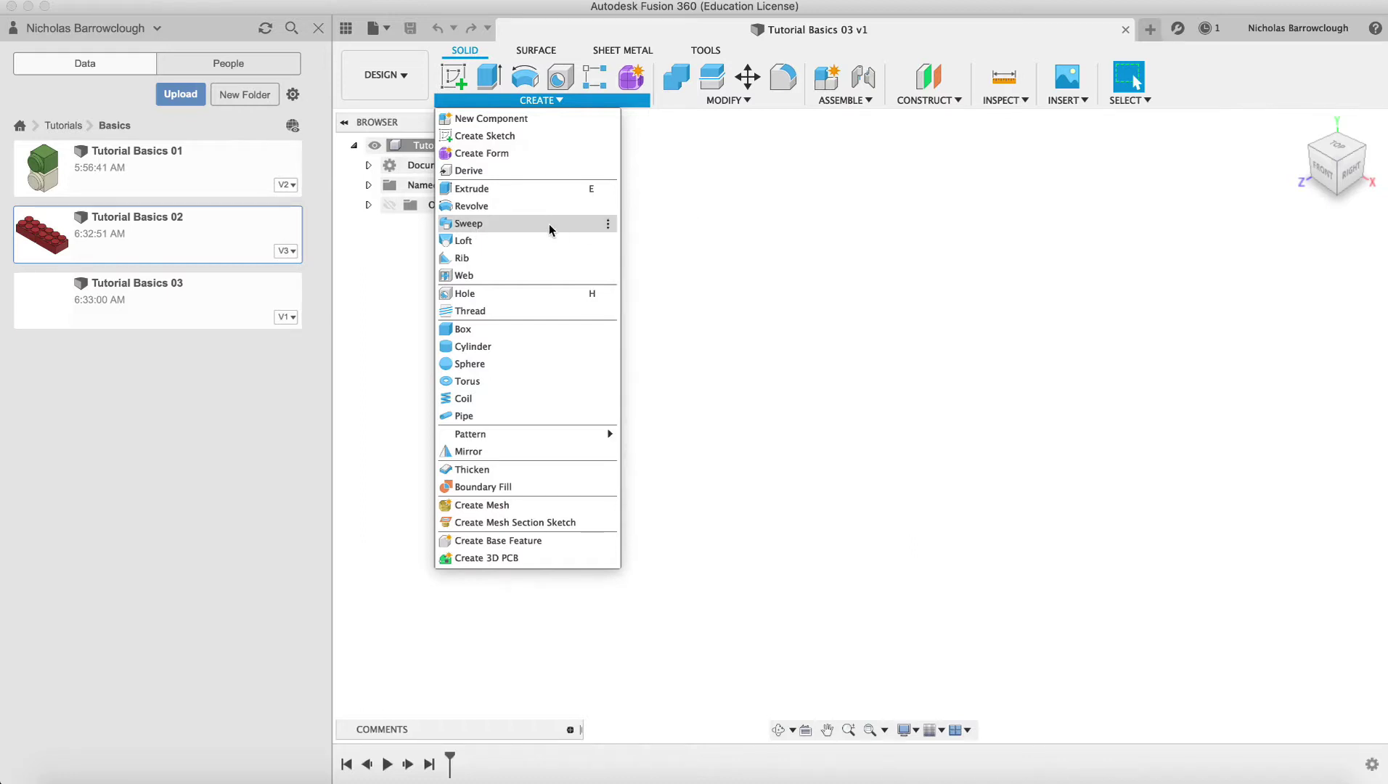
left_click(482, 224)
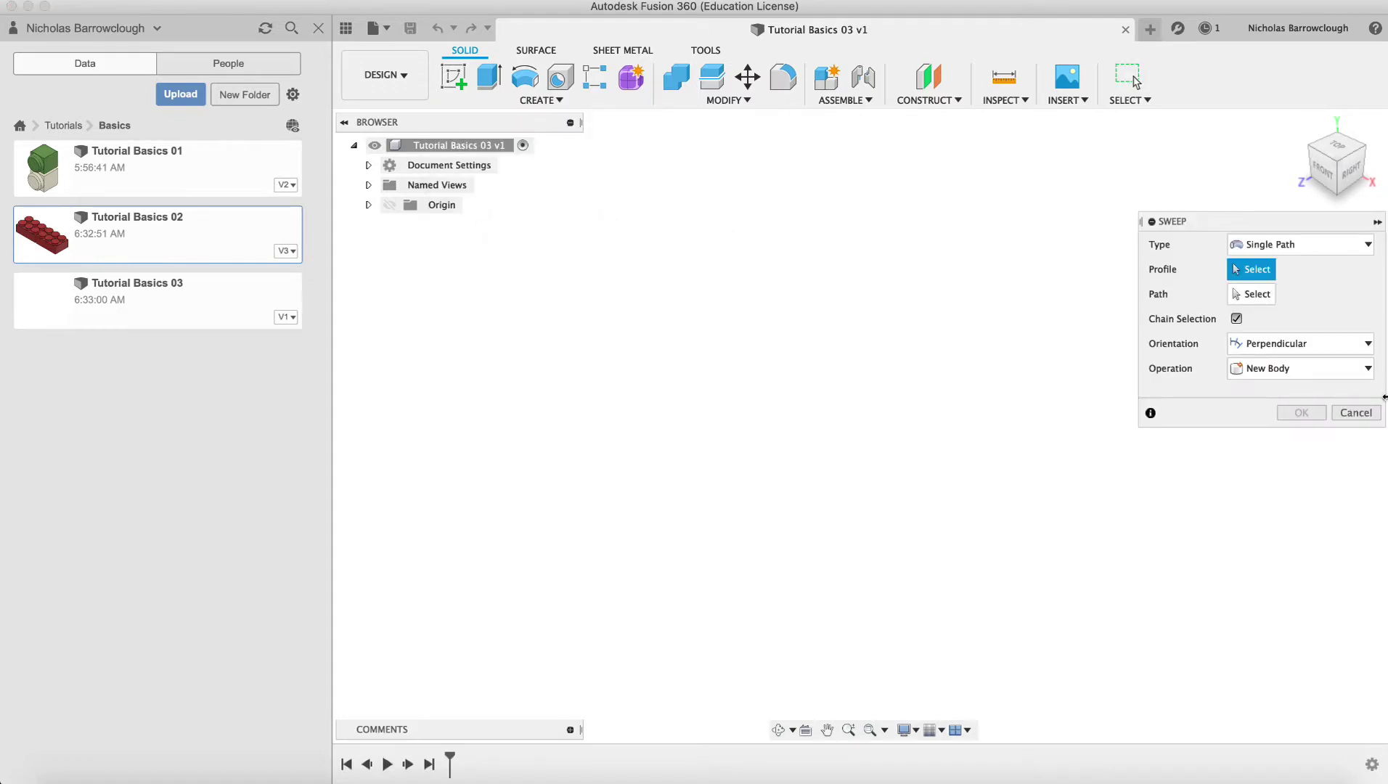
left_click(1363, 414)
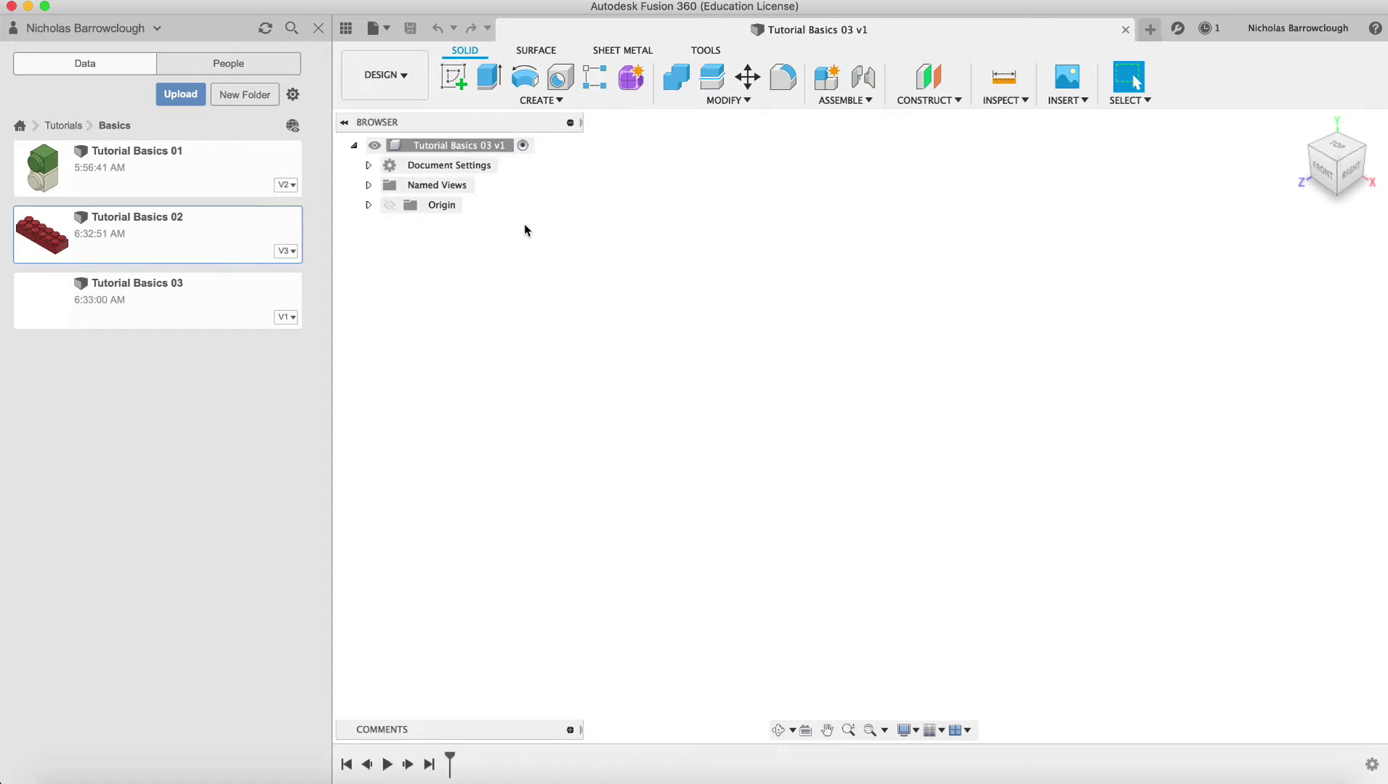
left_click(453, 81)
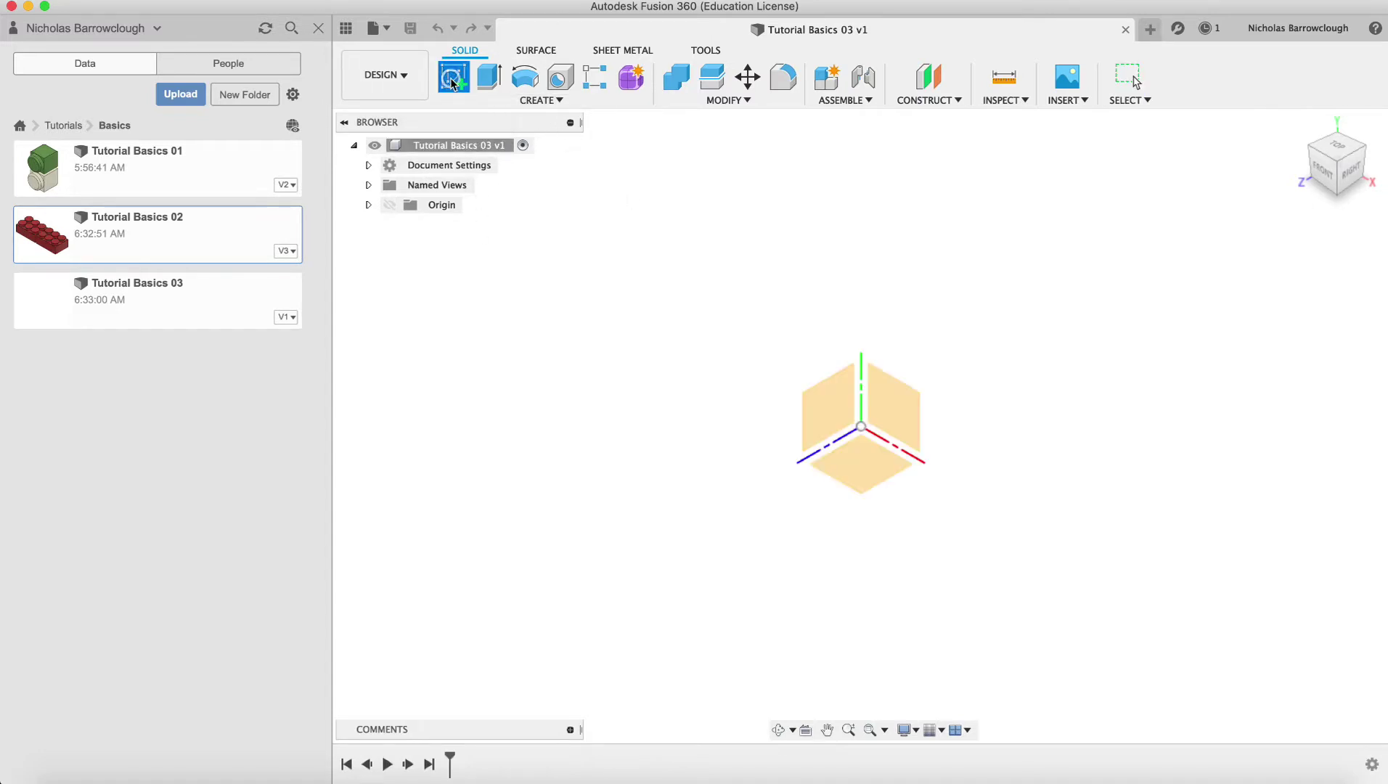
left_click(899, 418)
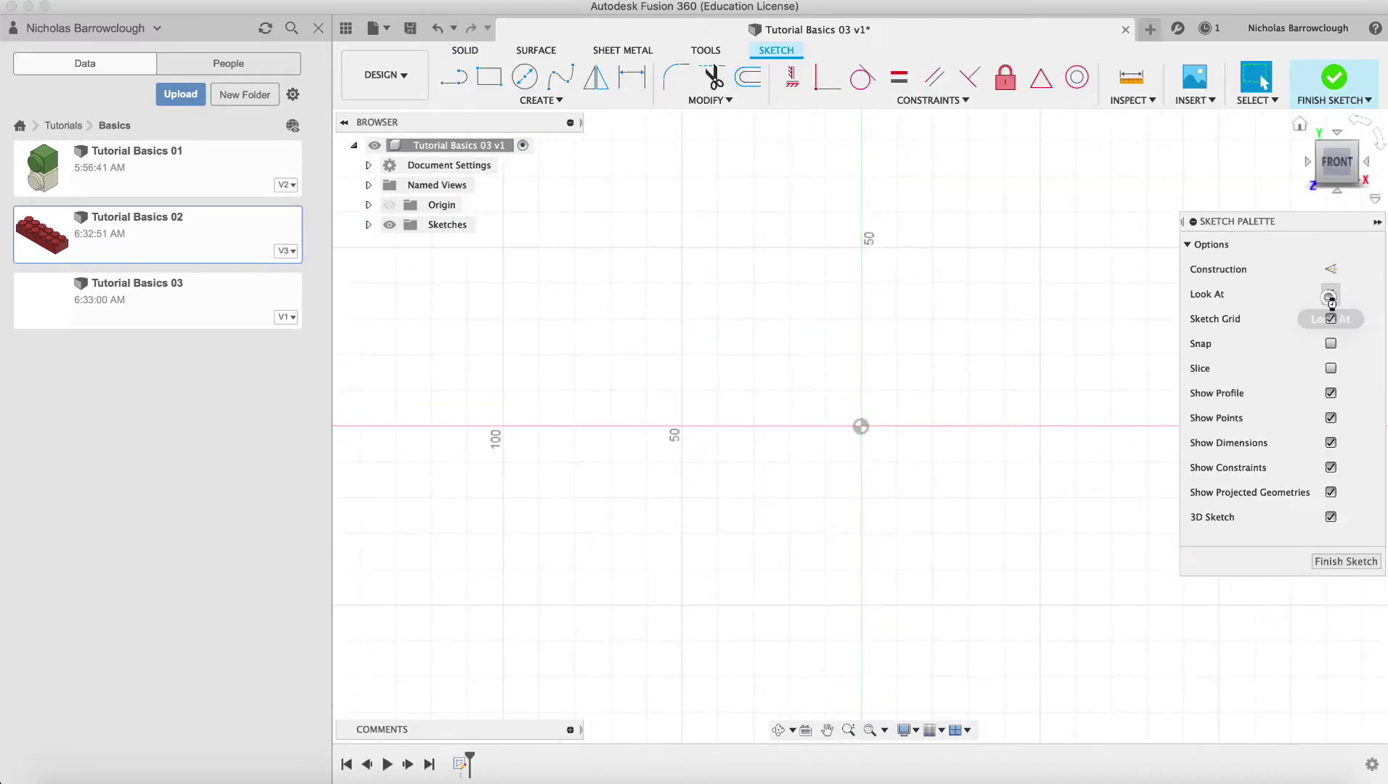
Step: Draw a fit point spline from the origin through a rise and a dip, ending curved upward on the right
left_click(549, 100)
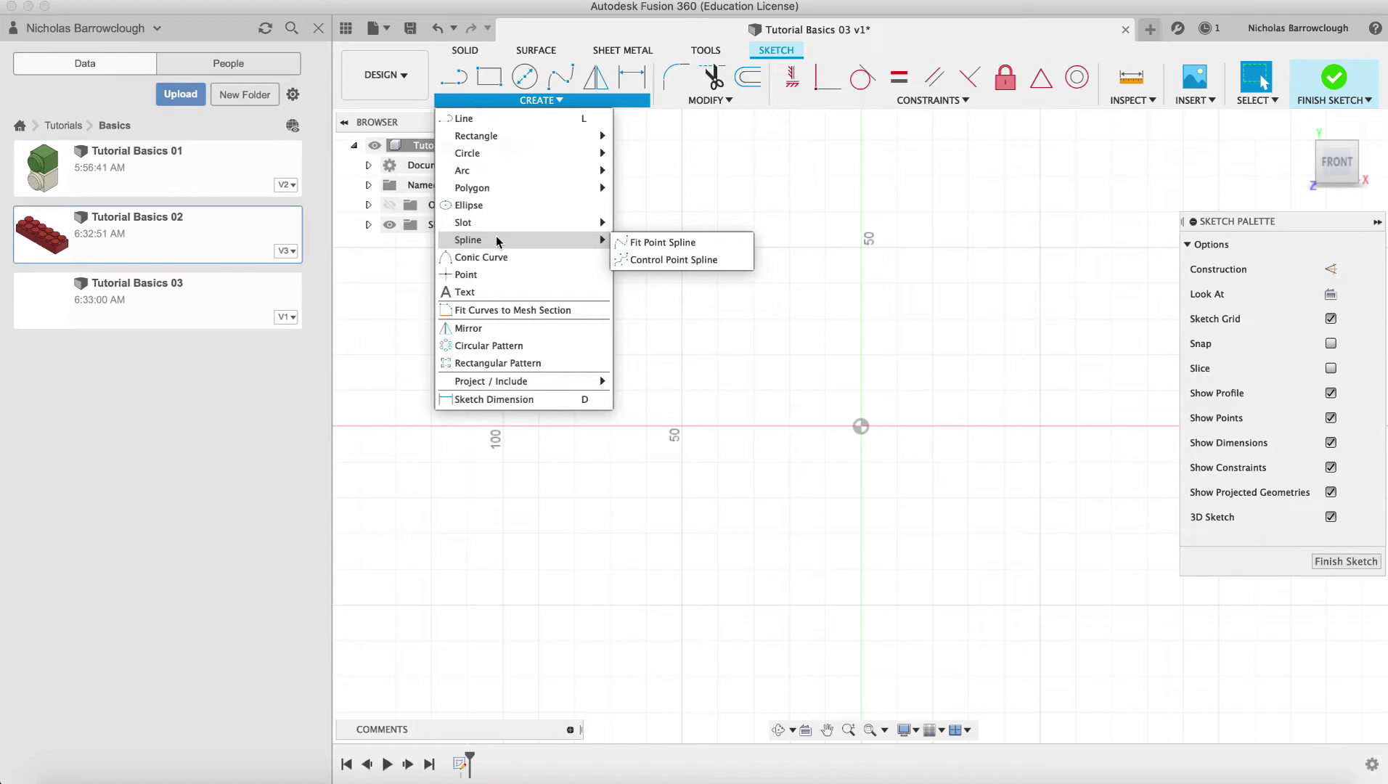
left_click(567, 75)
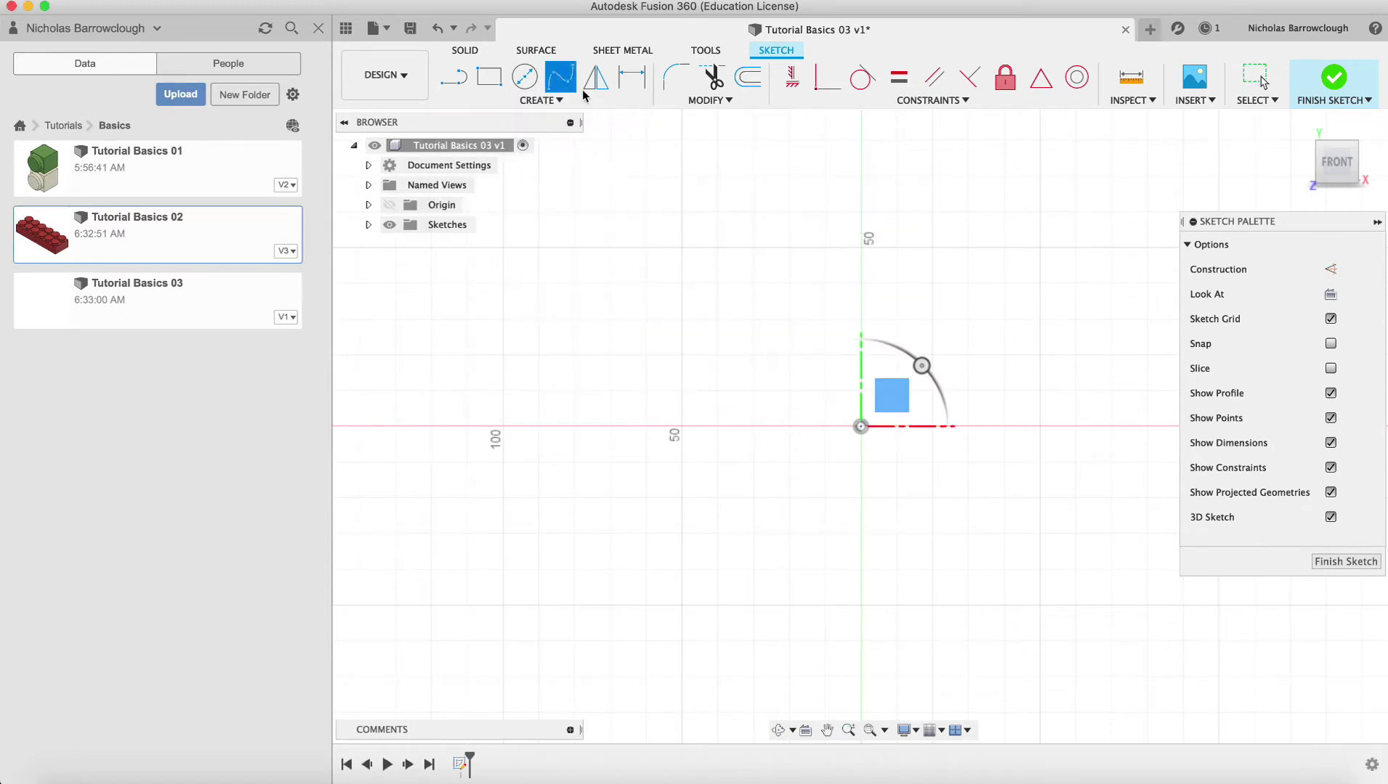
scroll(977, 392, "up", 1)
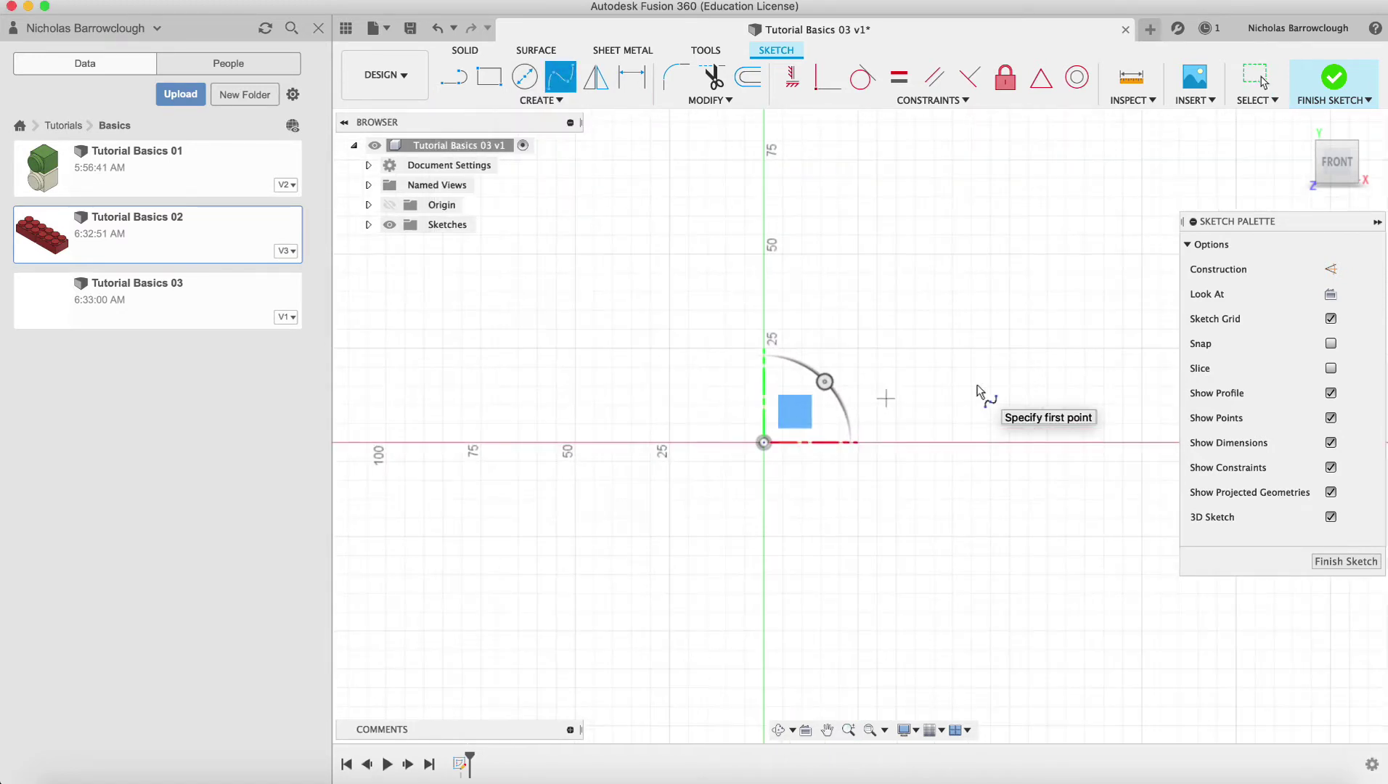
left_click(763, 443)
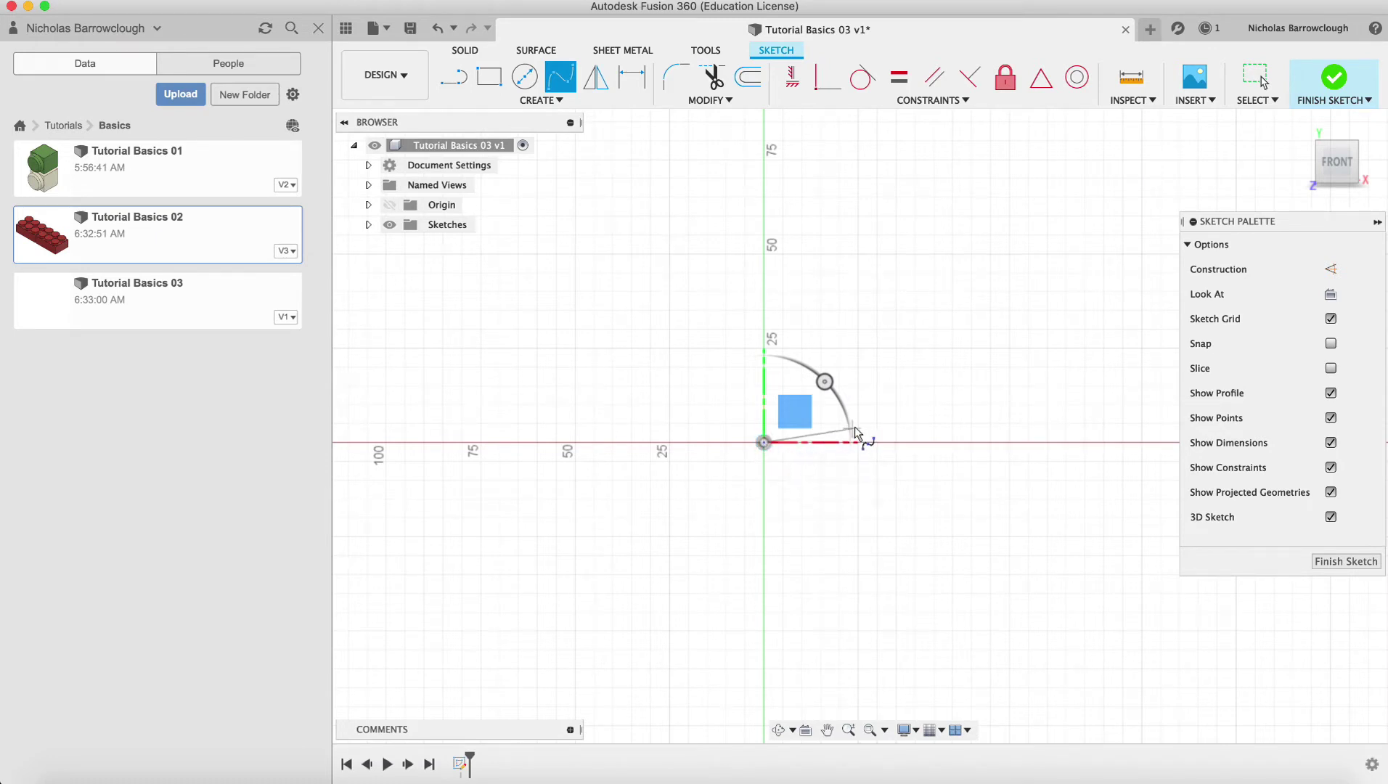
left_click(868, 404)
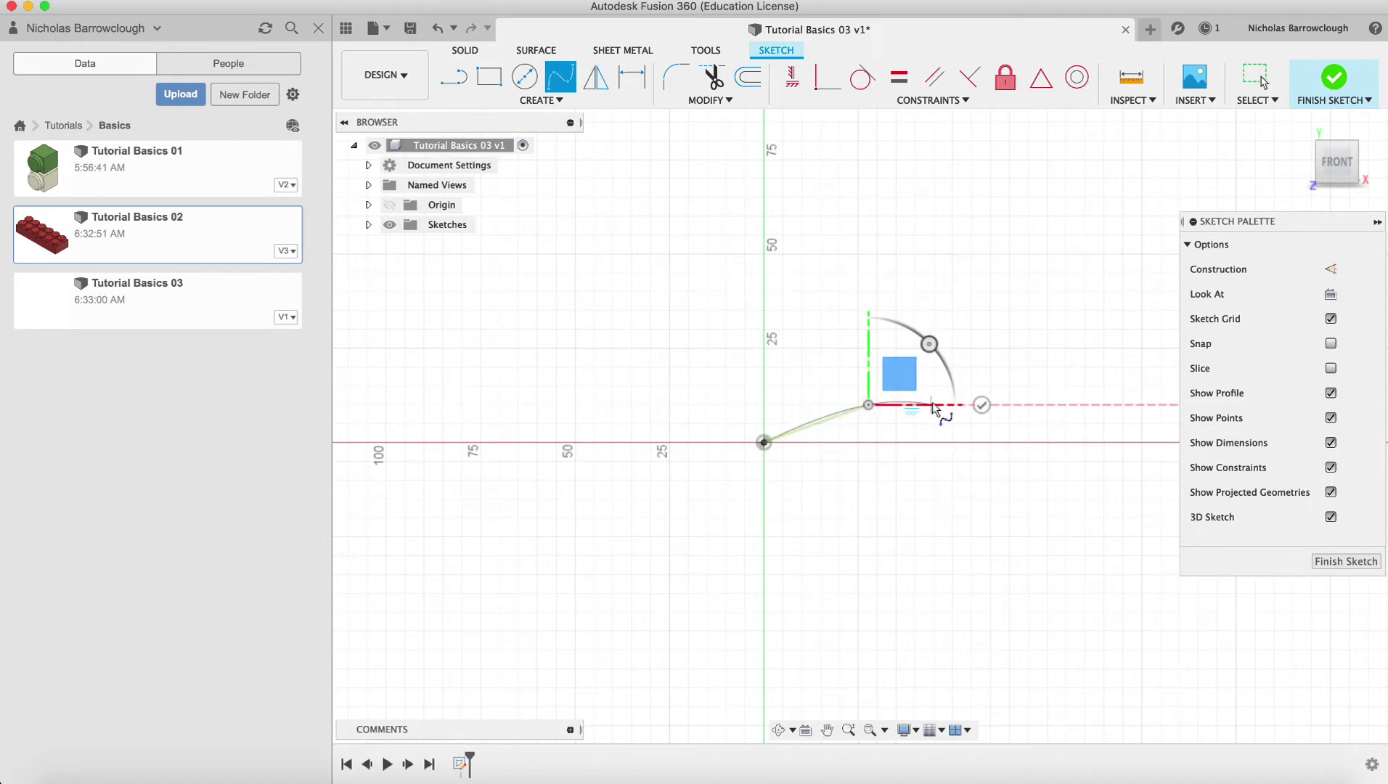
left_click(1009, 458)
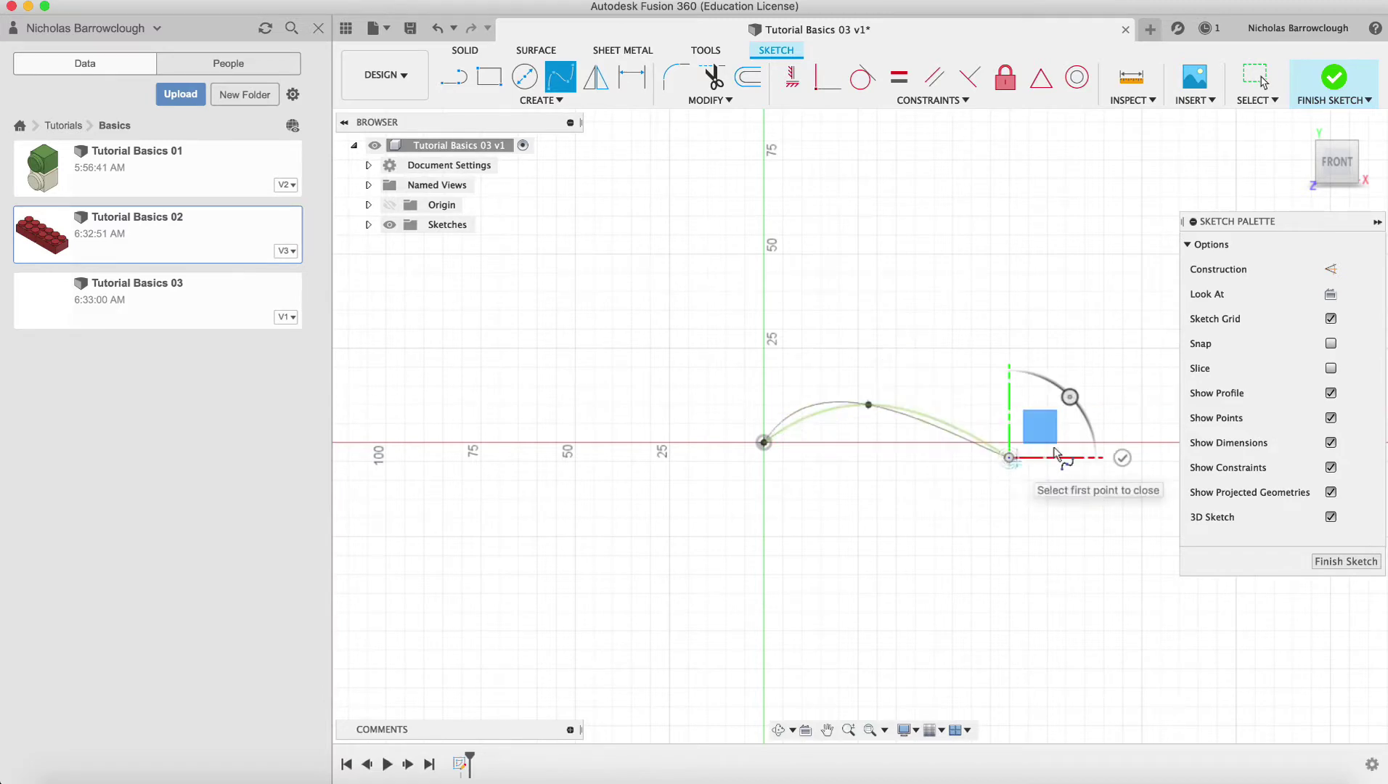
left_click(1124, 417)
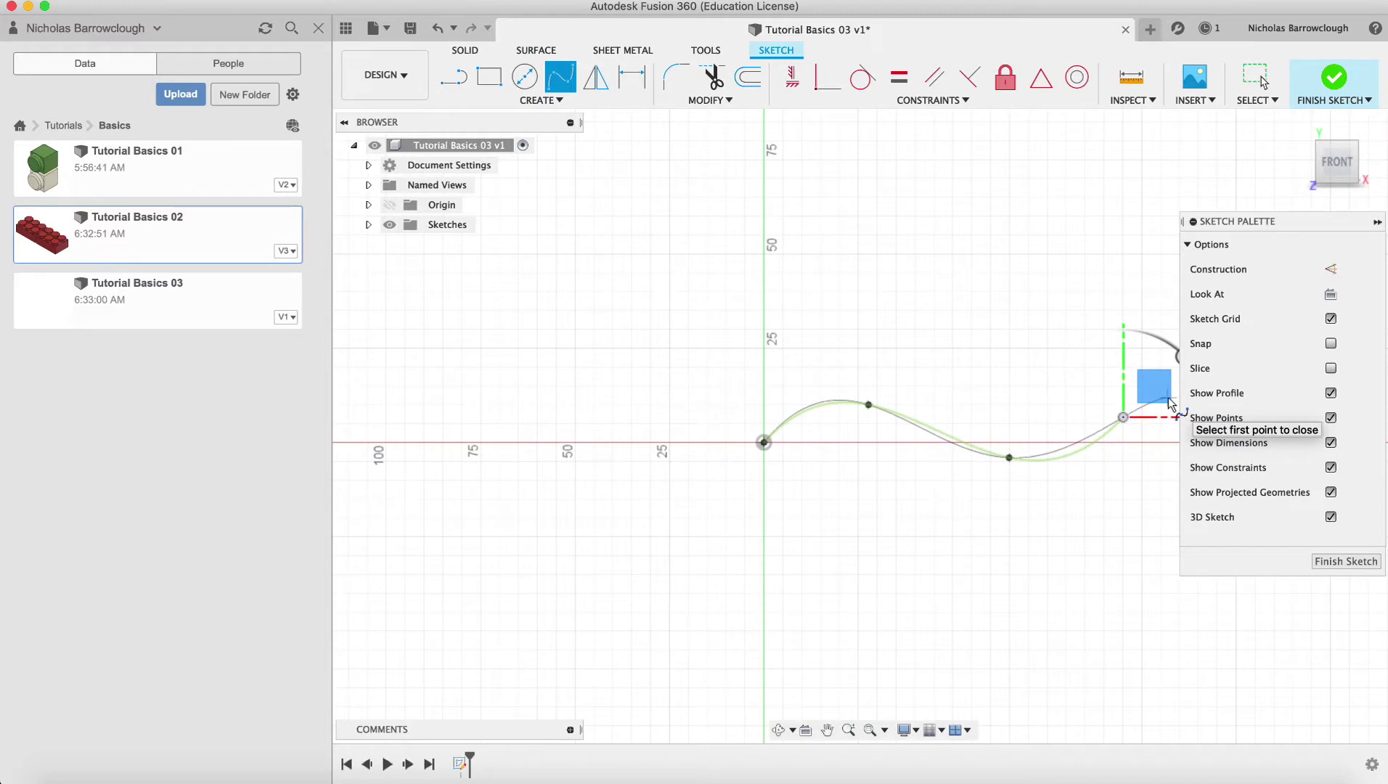
scroll(1104, 410, "up", 2)
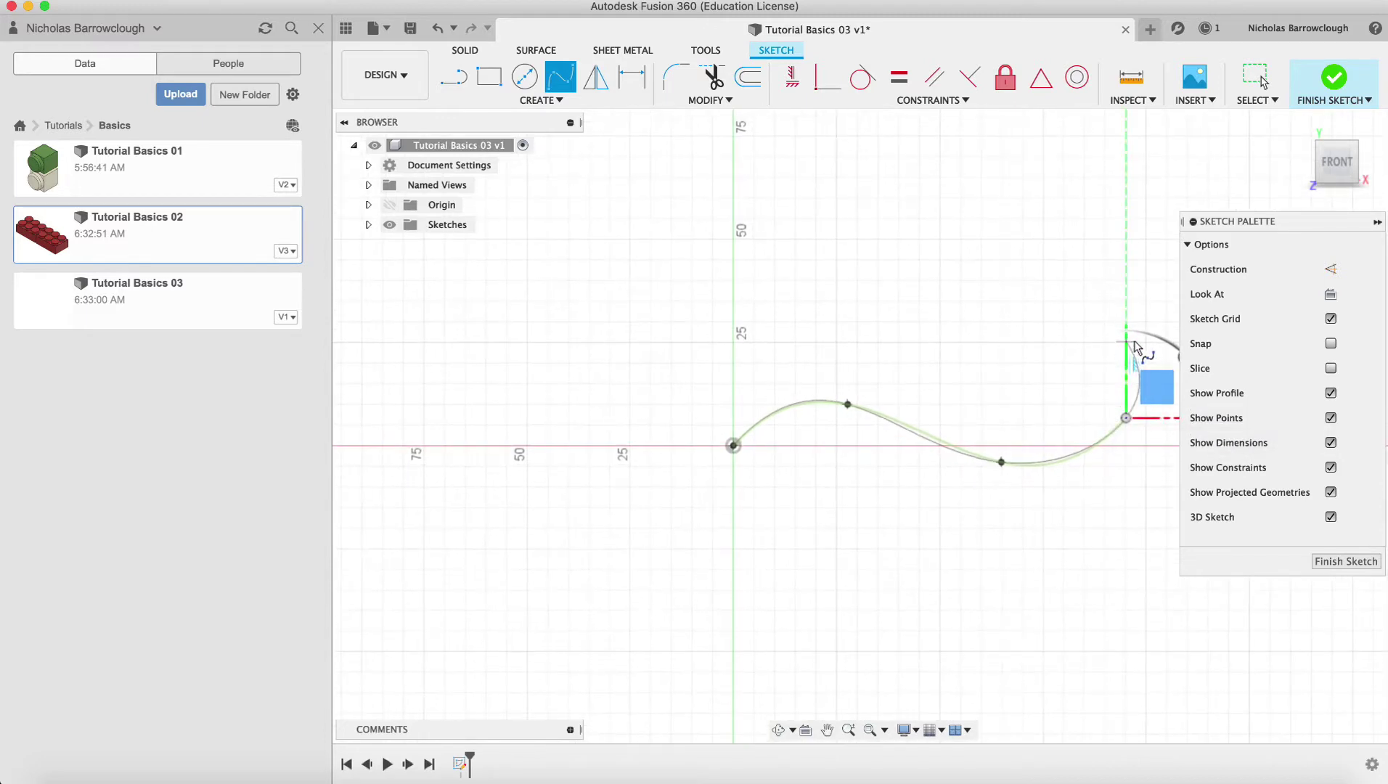
left_click(1156, 330)
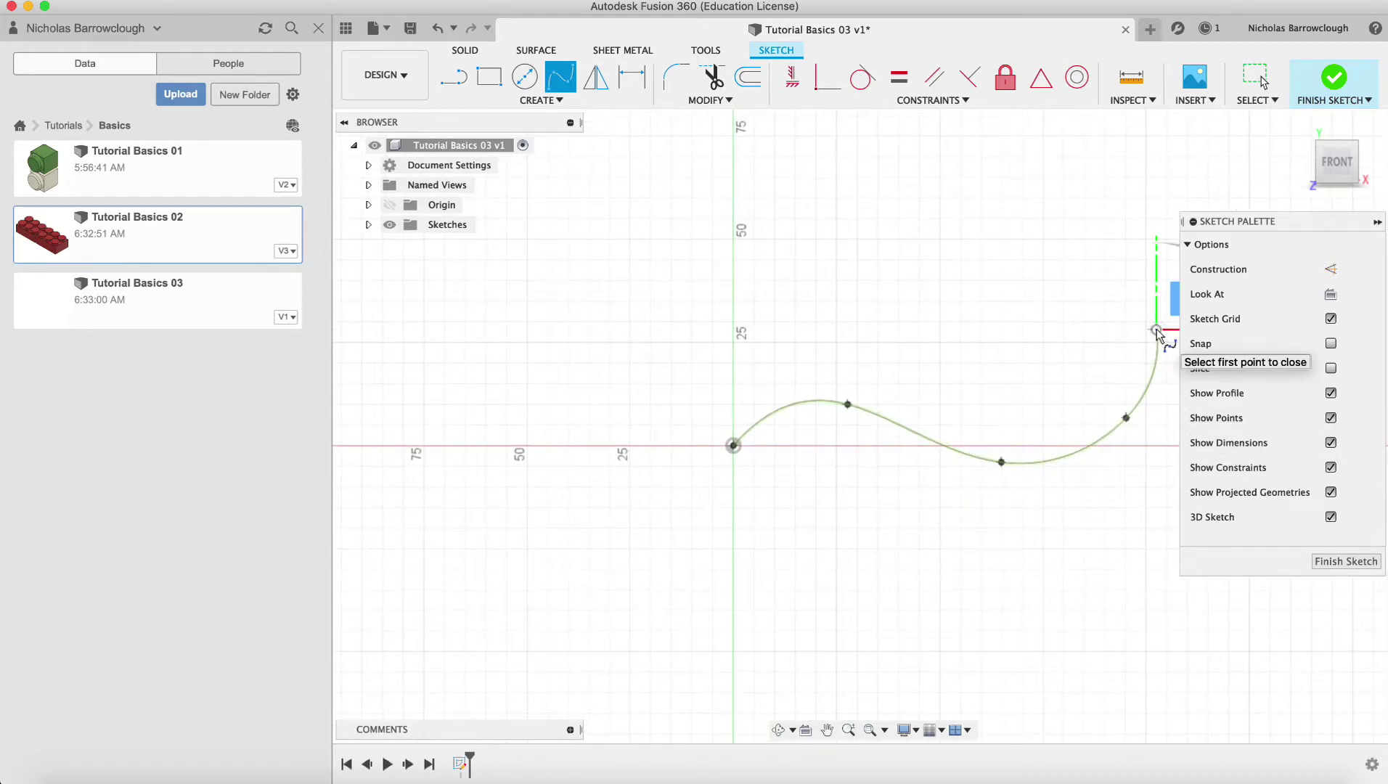
Step: Finish the spline sketch, review it from the side, and return to the front view
left_click(1349, 562)
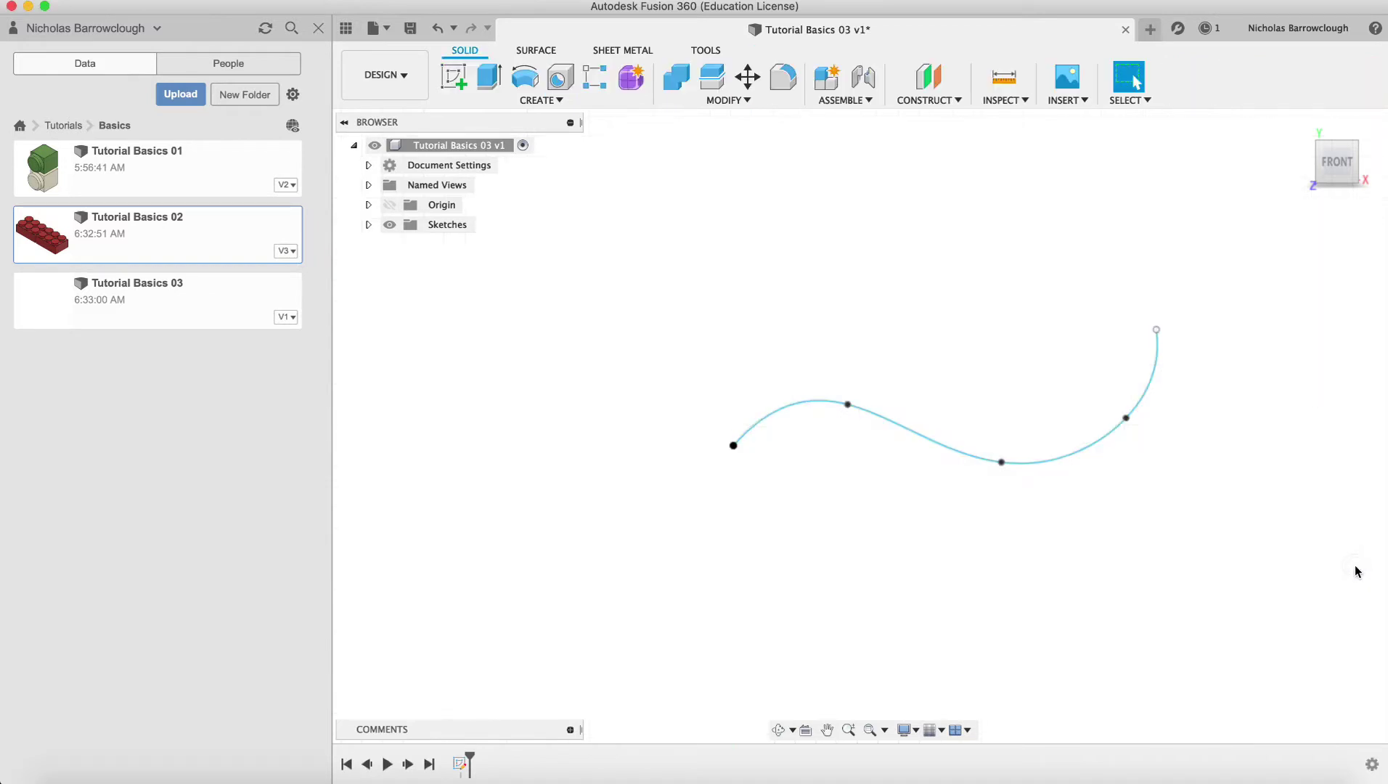
left_click(827, 730)
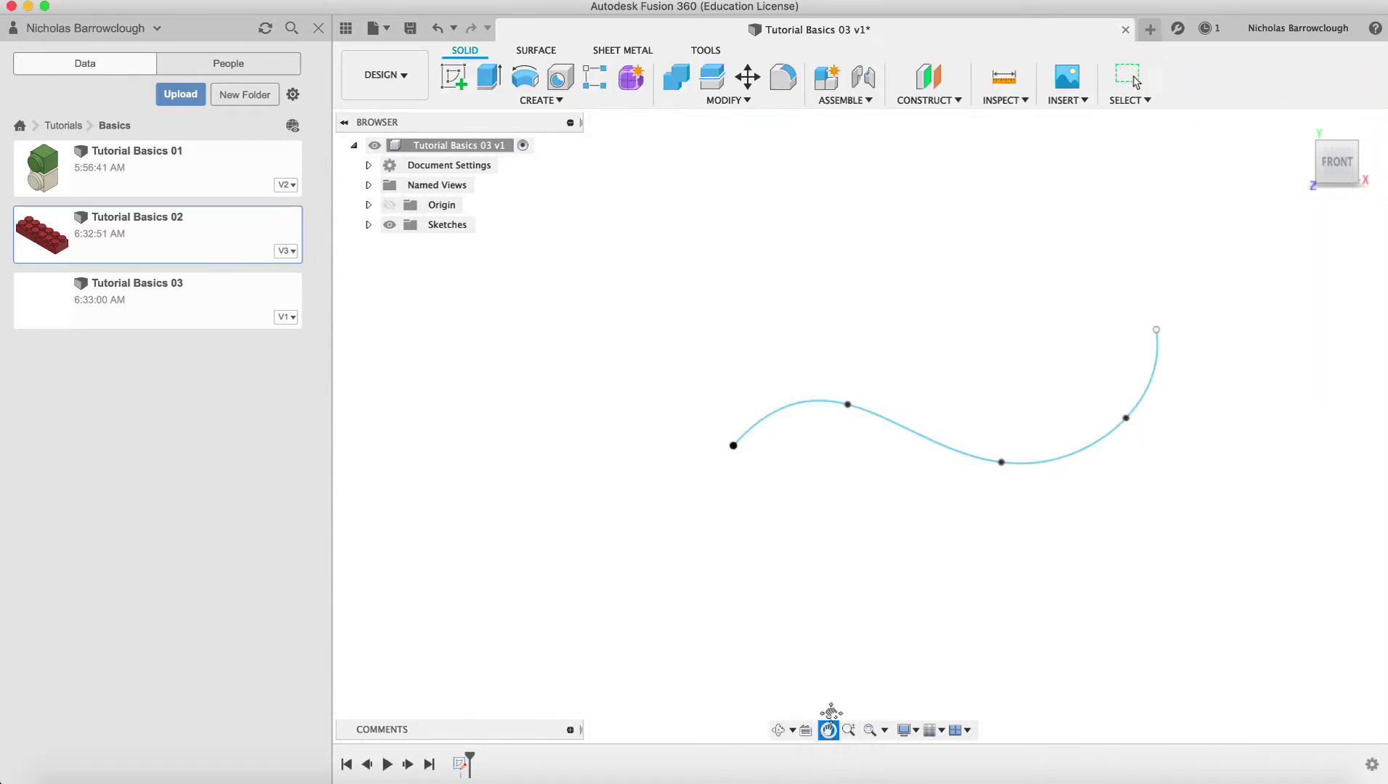
left_click_drag(984, 368, 838, 378)
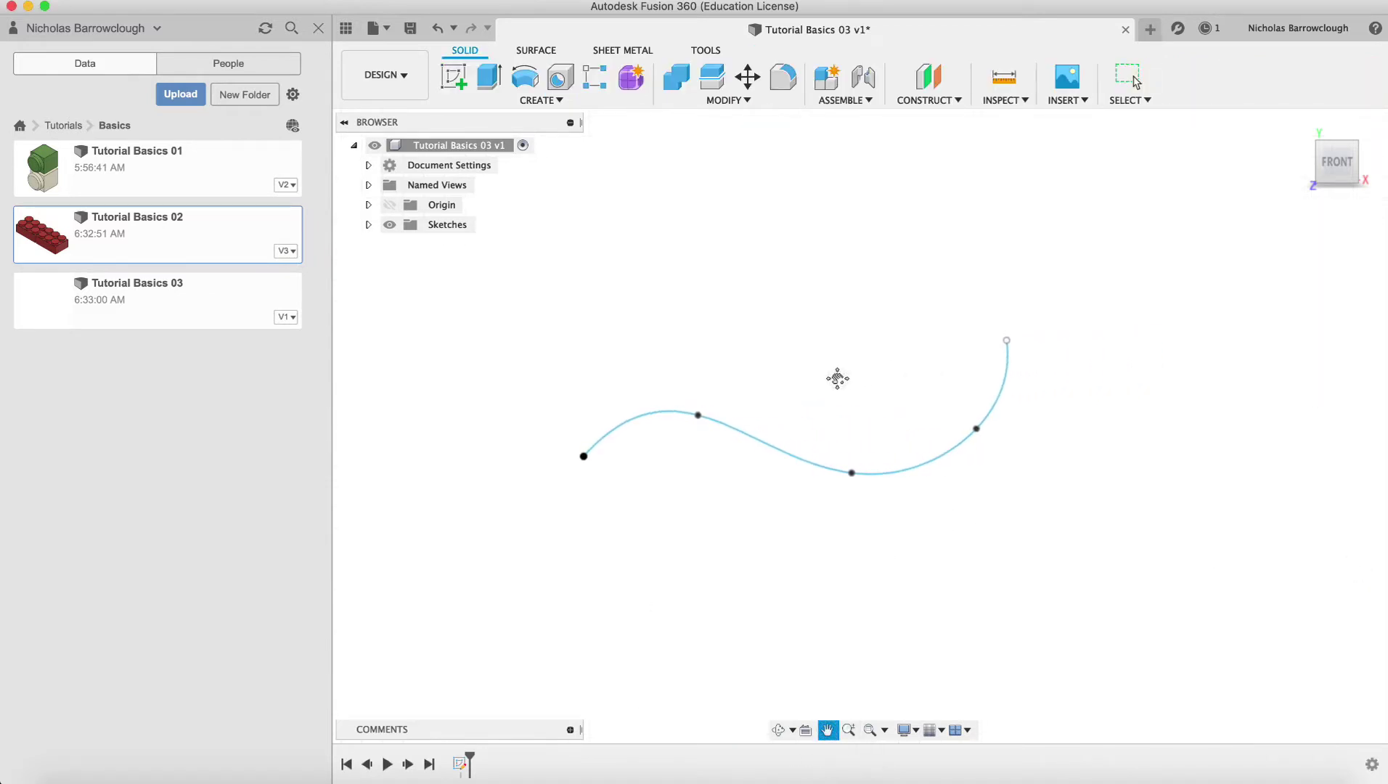
left_click(778, 729)
left_click_drag(810, 443, 879, 469)
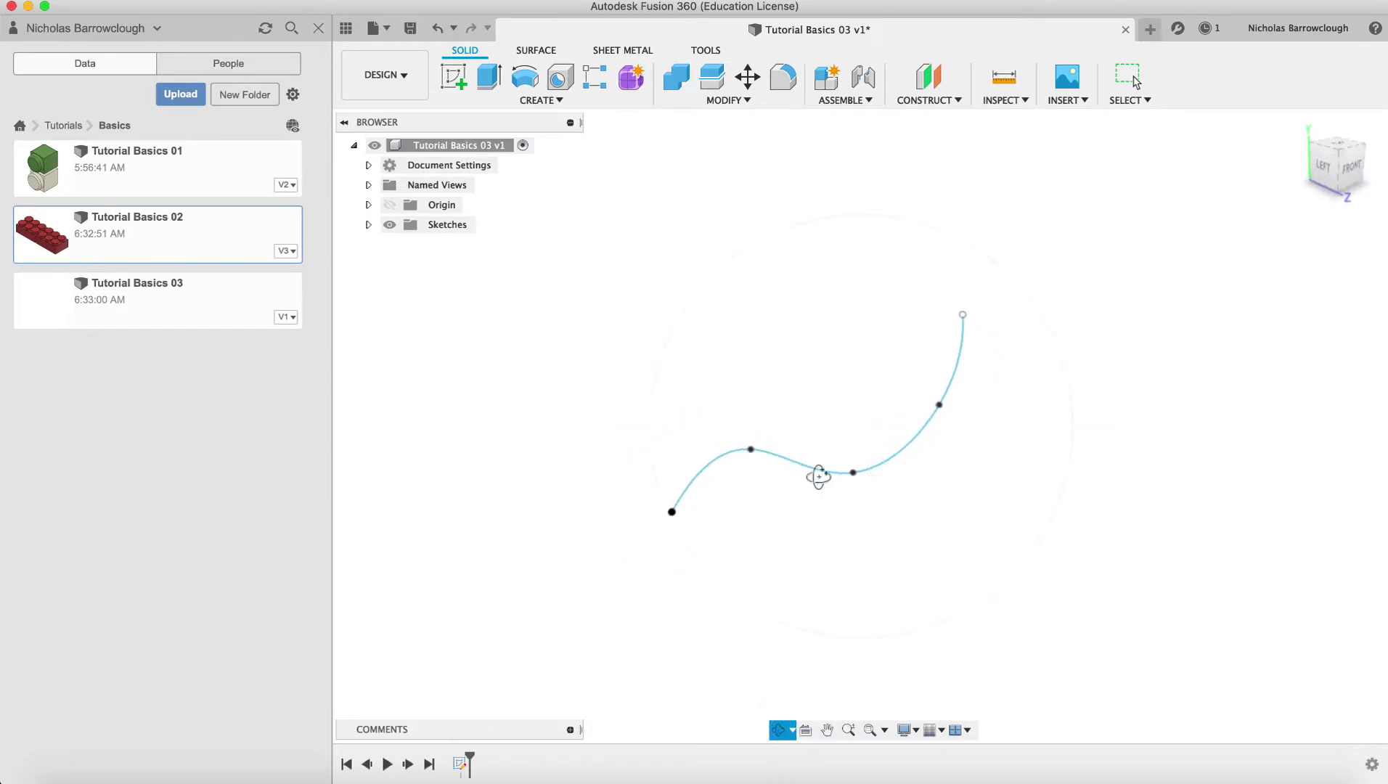
left_click_drag(911, 371, 882, 391)
left_click(1348, 166)
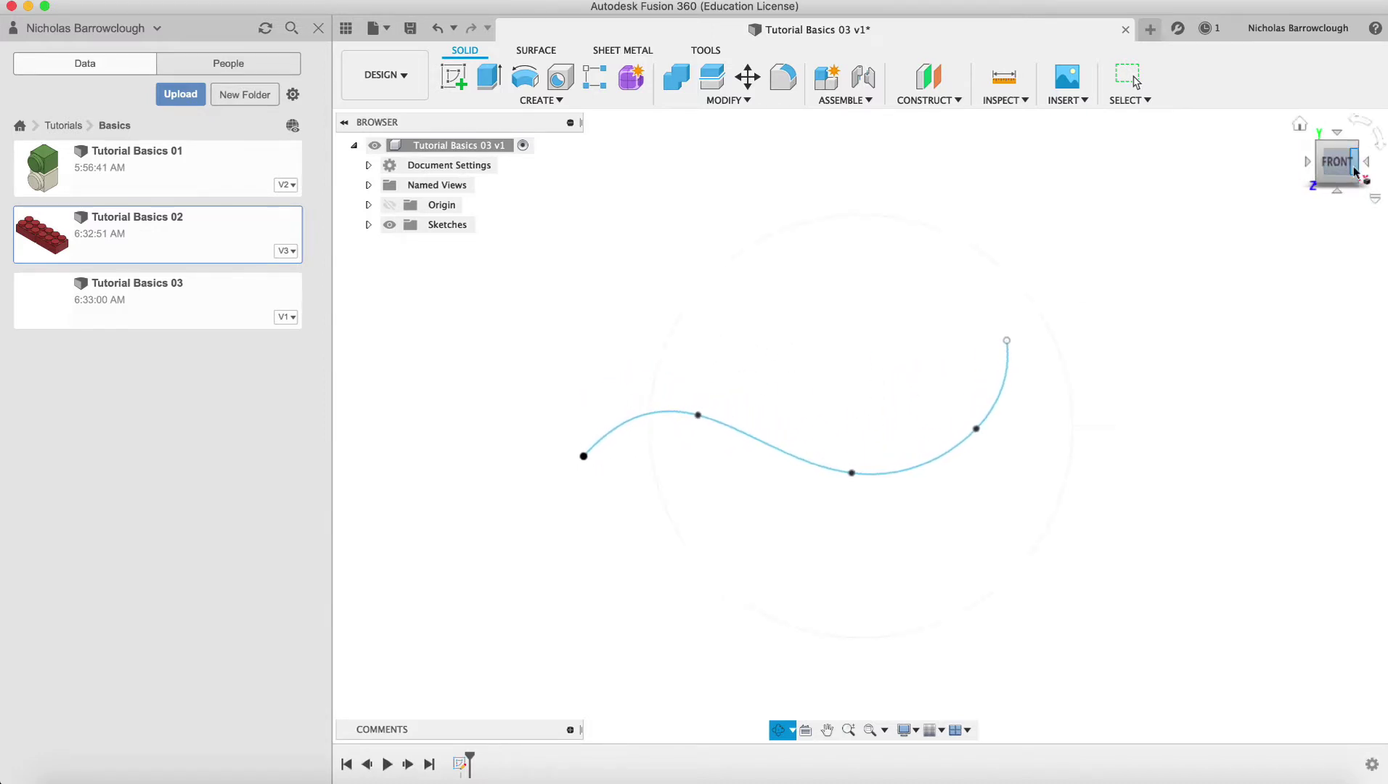
Step: Start another sketch and orbit until the origin planes, including the horizontal one, are visible
left_click(469, 80)
left_click(639, 411)
left_click(778, 732)
mouse_move(890, 459)
left_mouse_down()
mouse_move(759, 464)
mouse_move(837, 469)
mouse_move(887, 440)
mouse_move(905, 453)
mouse_move(871, 468)
mouse_move(883, 471)
left_mouse_up()
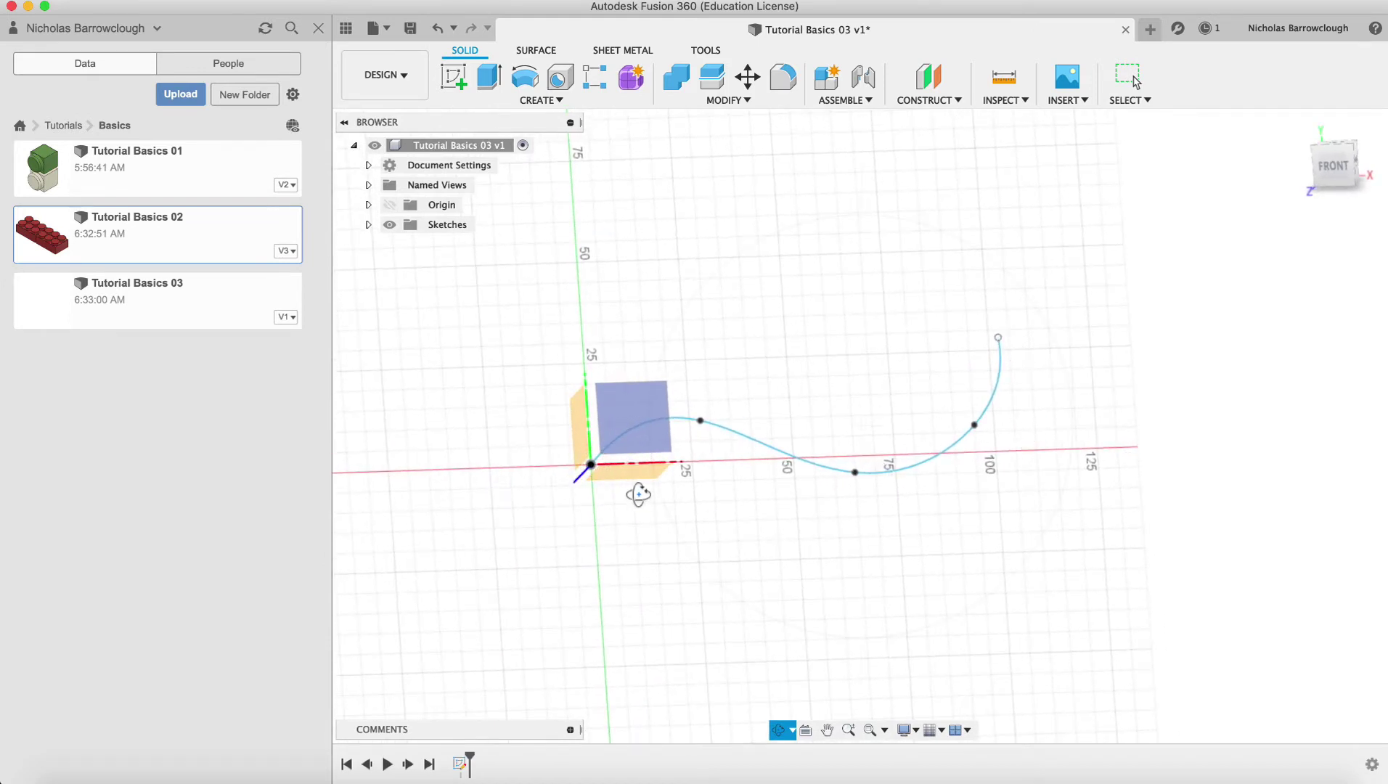
left_click_drag(724, 506, 716, 543)
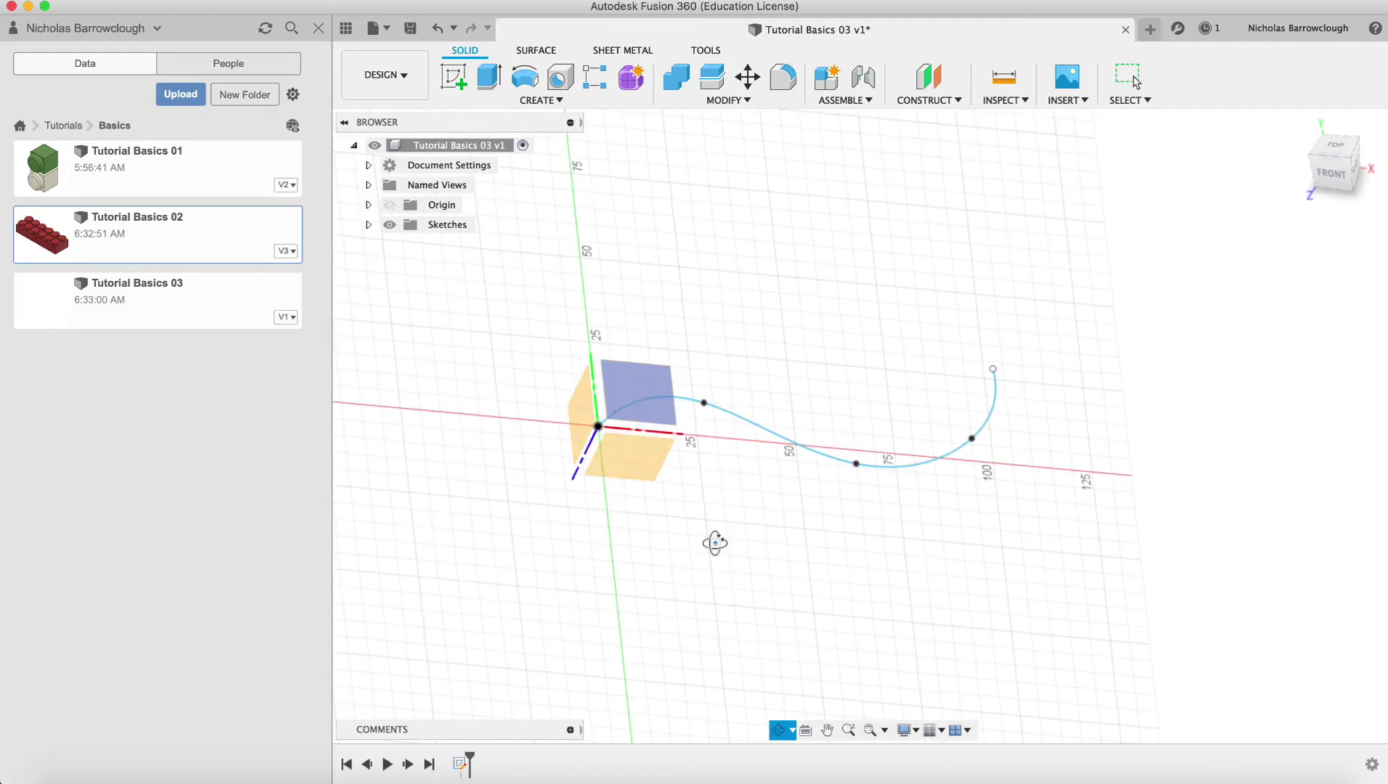
Step: On the XZ plane, place a 2 mm diameter centre-diameter circle at the spline's start point
left_click(635, 464)
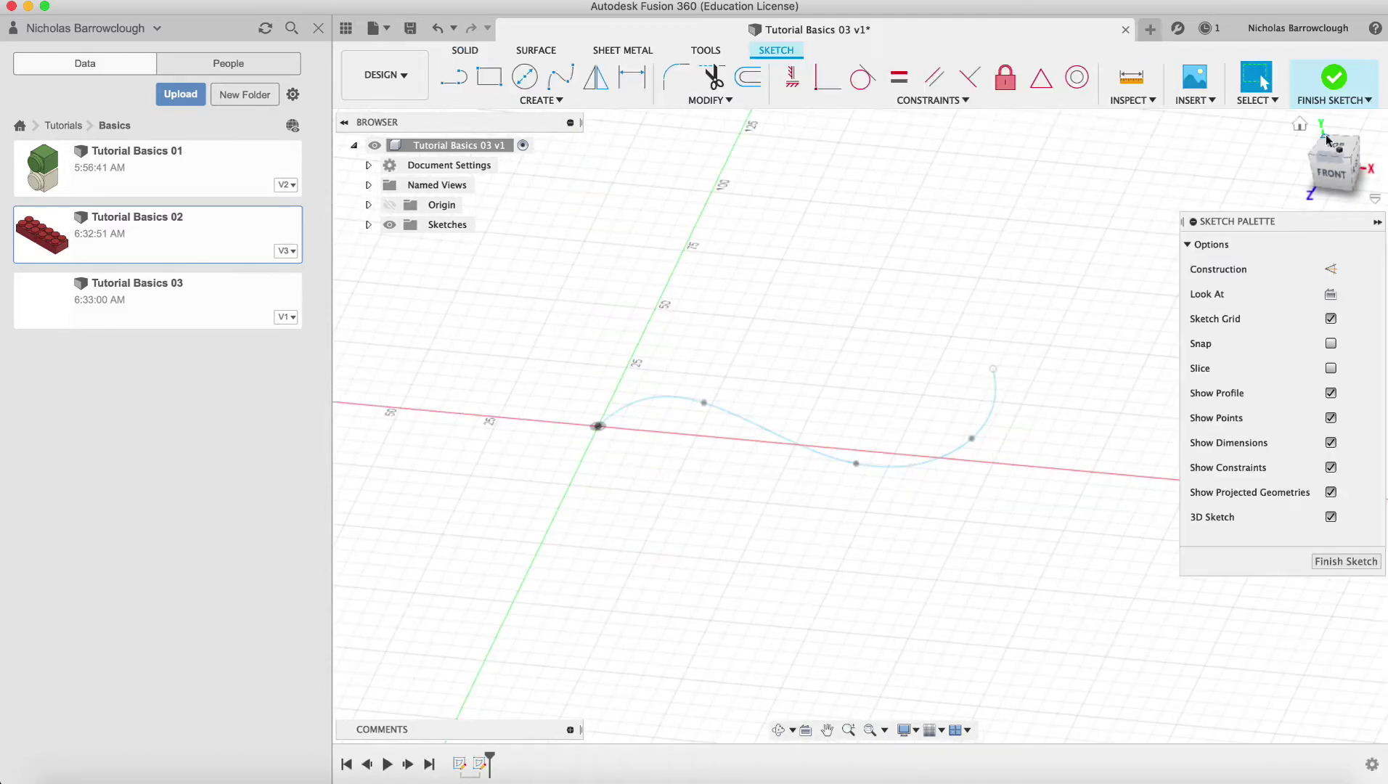
left_click(850, 730)
mouse_move(1067, 400)
left_mouse_down()
mouse_move(1069, 474)
mouse_move(1092, 450)
mouse_move(1026, 455)
mouse_move(1022, 472)
mouse_move(883, 449)
mouse_move(838, 495)
mouse_move(828, 436)
left_mouse_up()
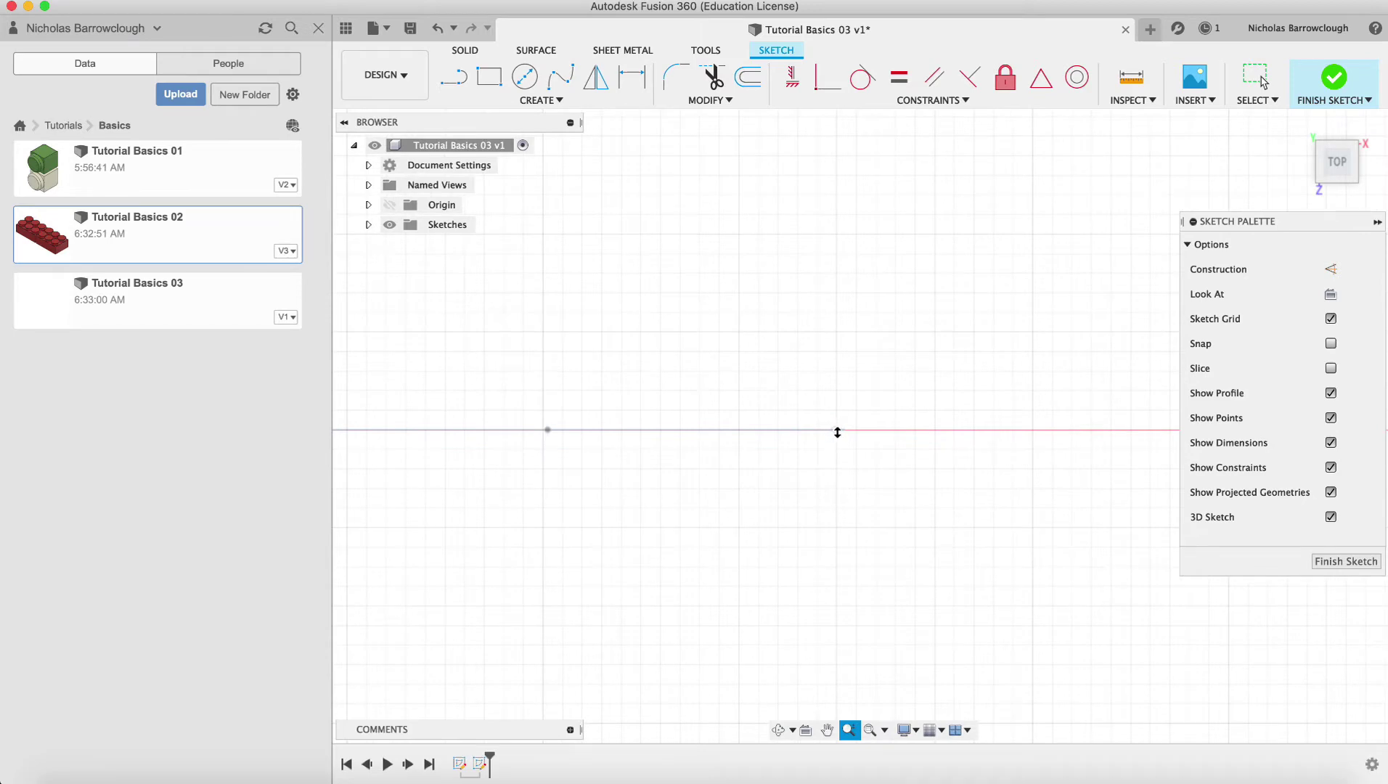
left_click(524, 77)
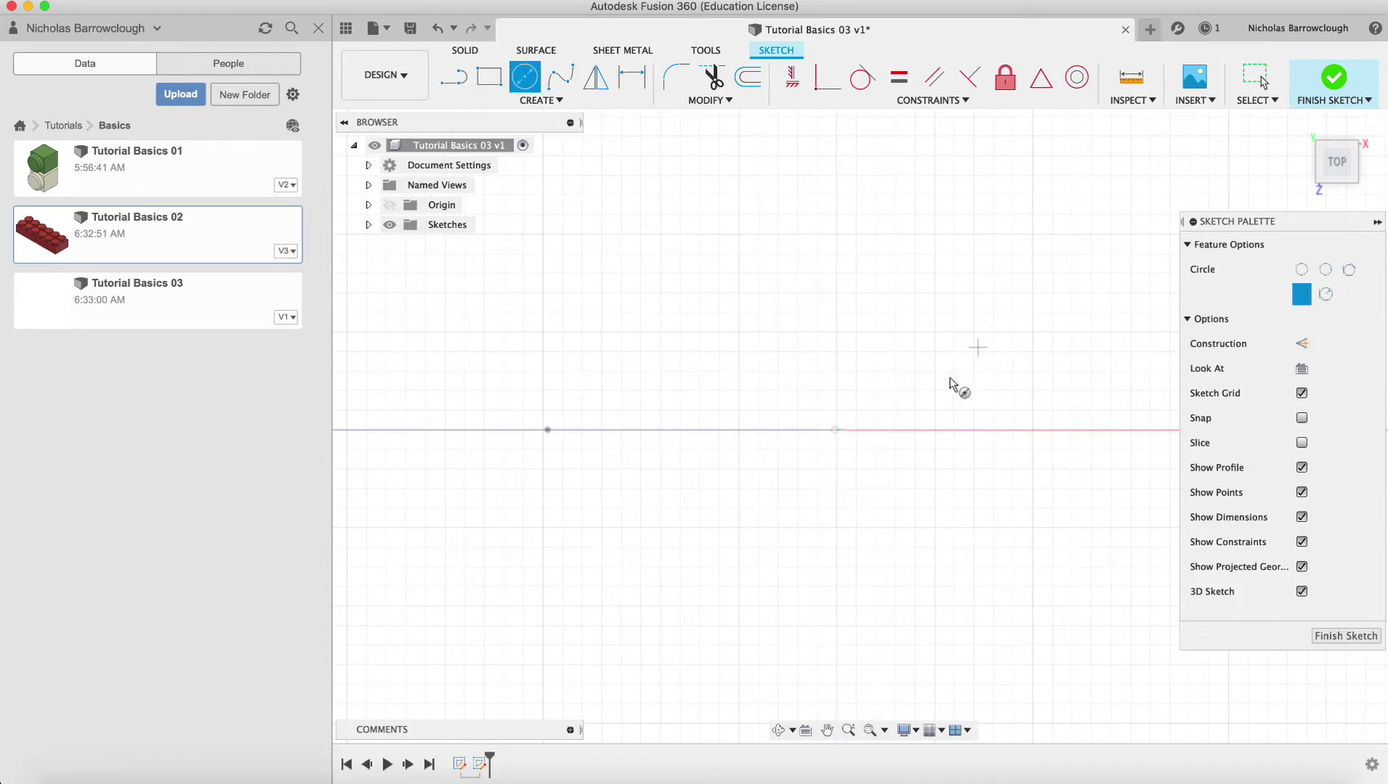
left_click(835, 430)
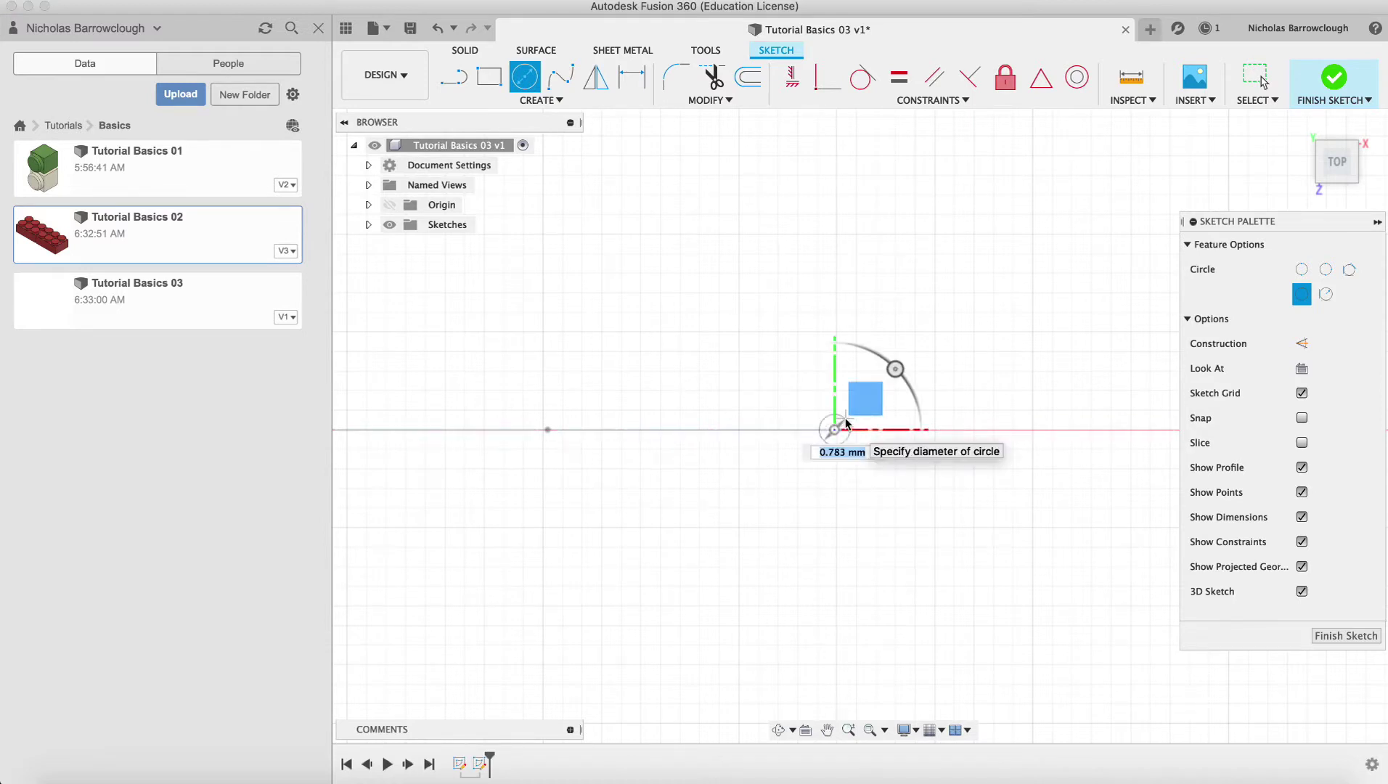
type("2")
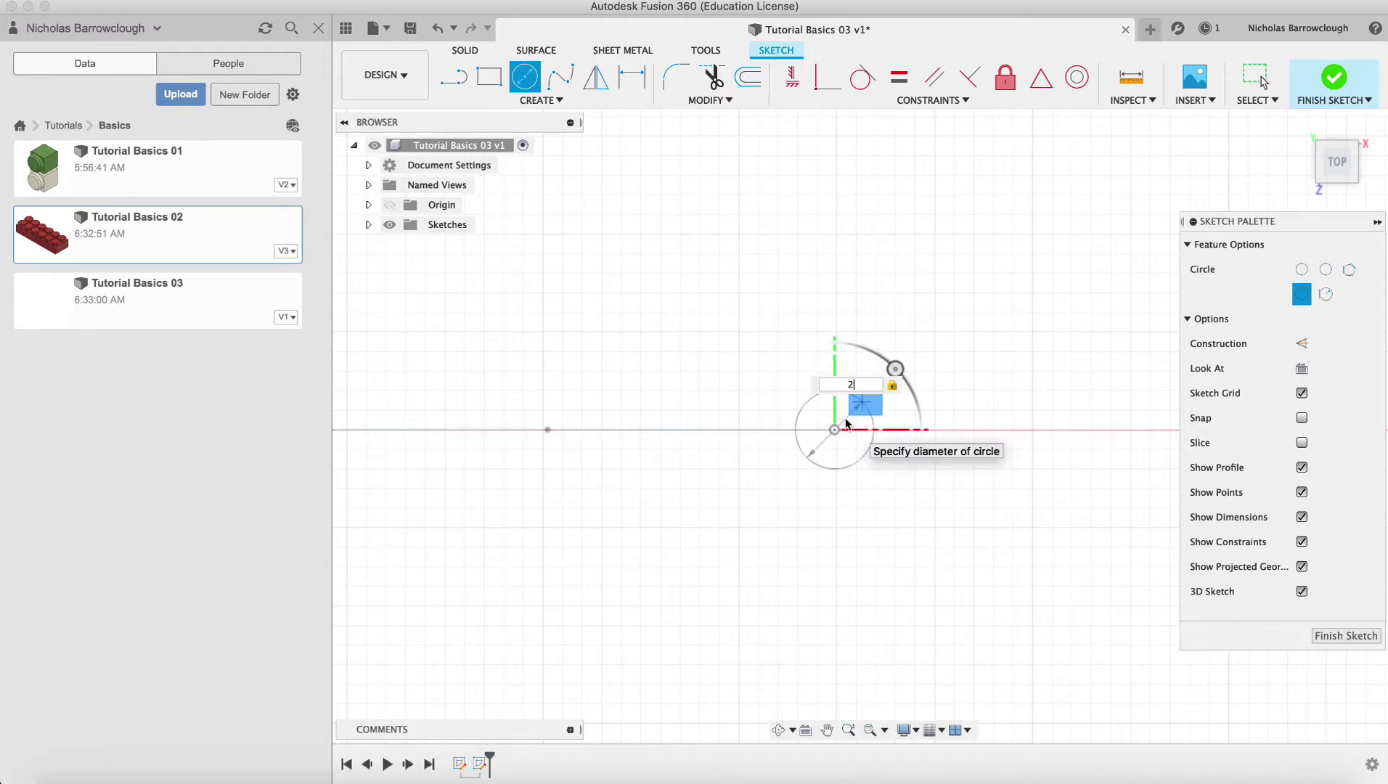
key("Return")
key("Escape")
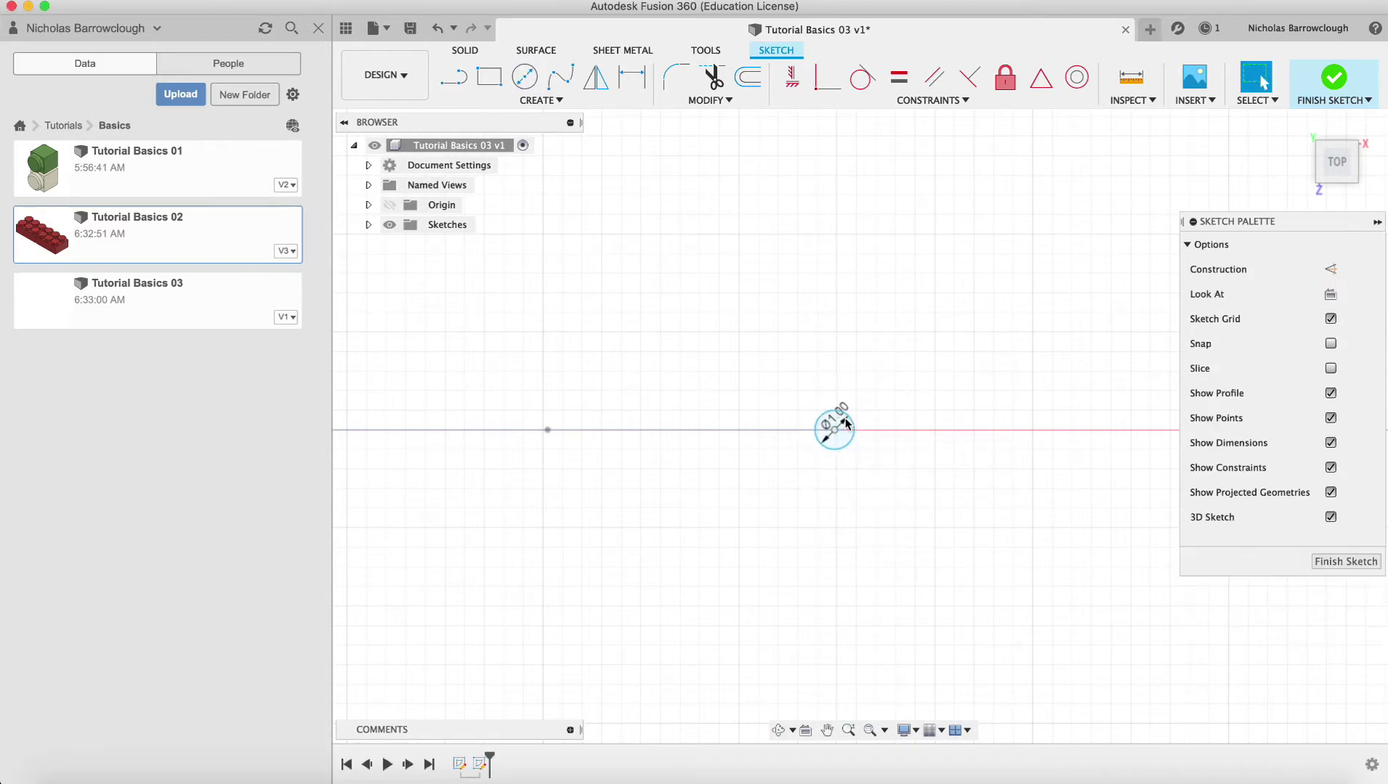
Step: Orbit and zoom to inspect the small circle alongside the wavy spline
left_click(778, 730)
mouse_move(902, 496)
left_mouse_down()
mouse_move(899, 374)
mouse_move(898, 408)
left_mouse_up()
left_click(848, 730)
mouse_move(983, 532)
left_mouse_down()
mouse_move(983, 344)
mouse_move(970, 467)
left_mouse_up()
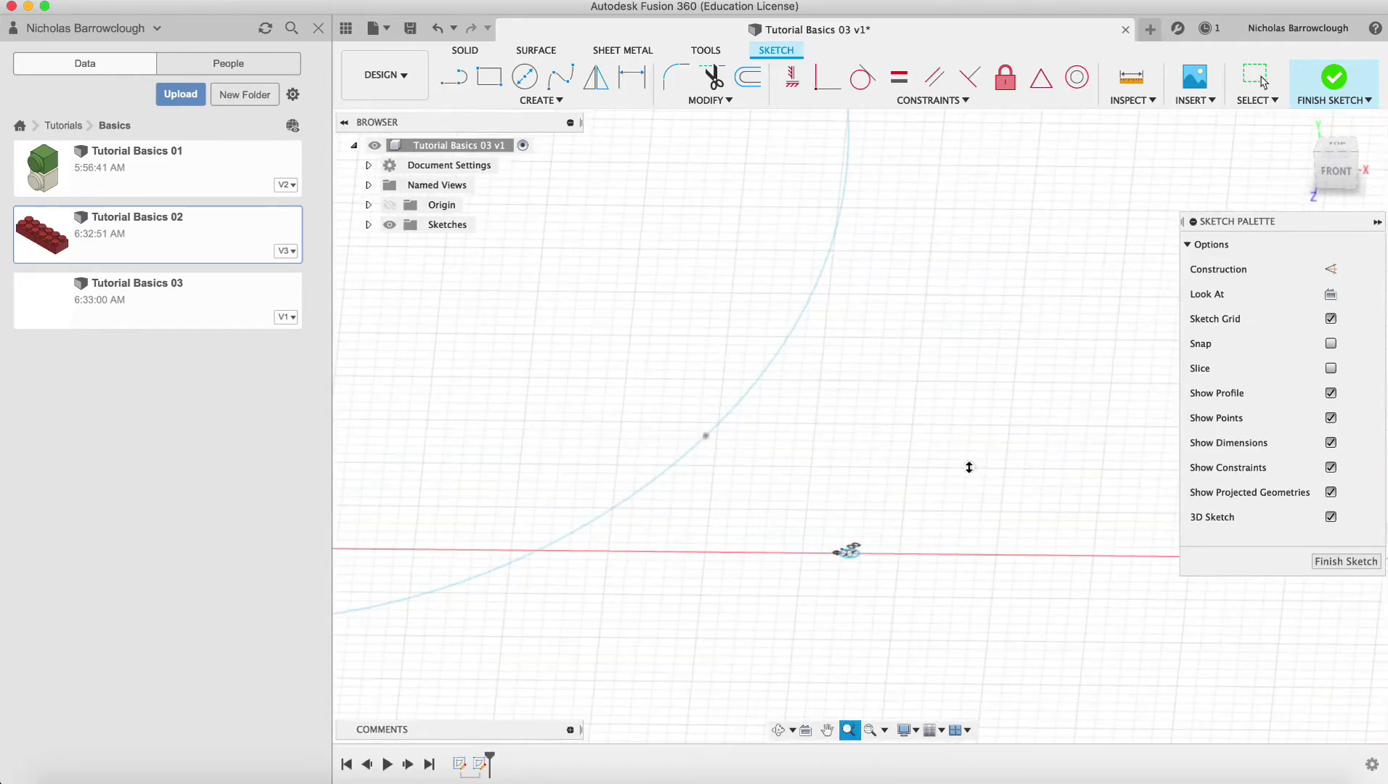
mouse_move(849, 474)
left_mouse_down()
mouse_move(851, 411)
mouse_move(908, 350)
mouse_move(814, 366)
mouse_move(883, 400)
mouse_move(874, 425)
mouse_move(936, 466)
mouse_move(936, 508)
left_mouse_up()
left_click(778, 730)
left_click(848, 730)
key("Escape")
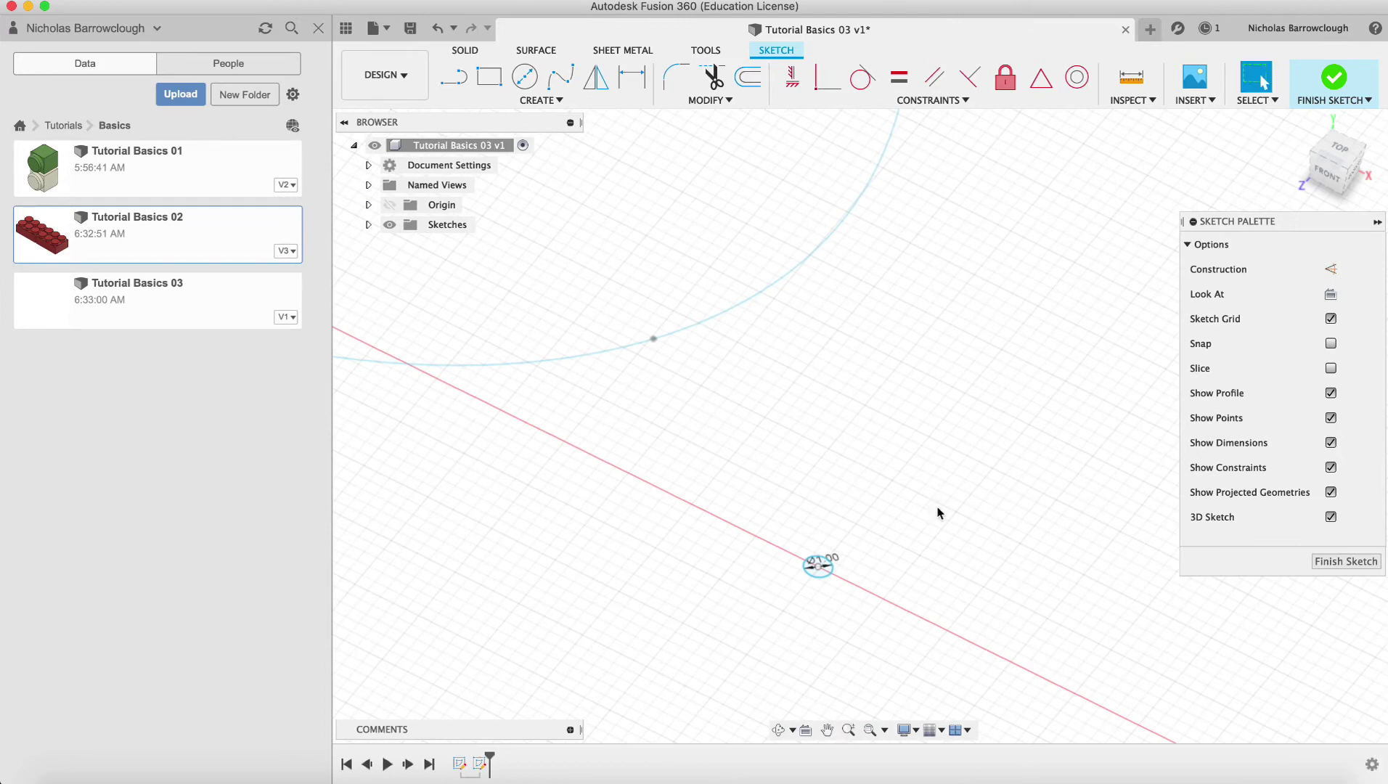
Step: Finish the circle sketch and try a Point to Point move, then cancel it
left_click(1351, 561)
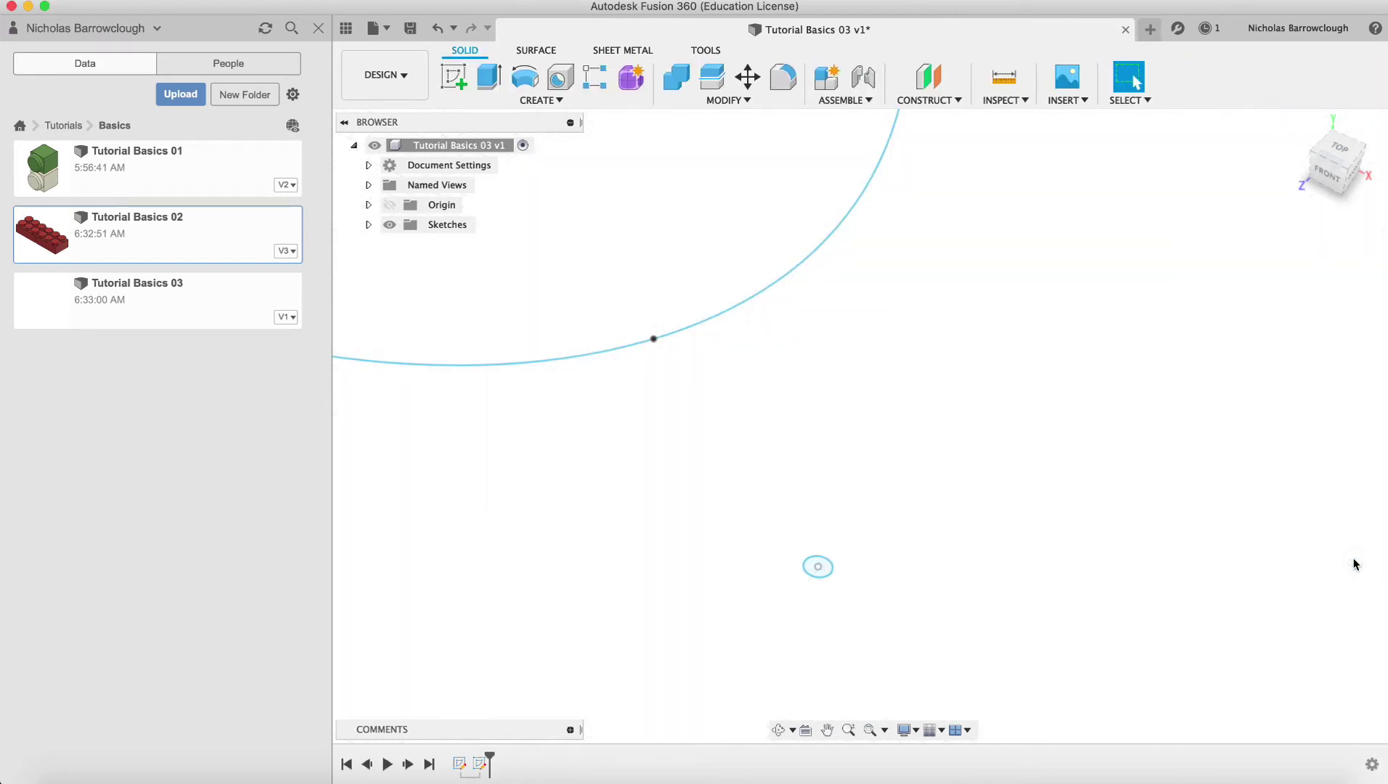
left_click(749, 77)
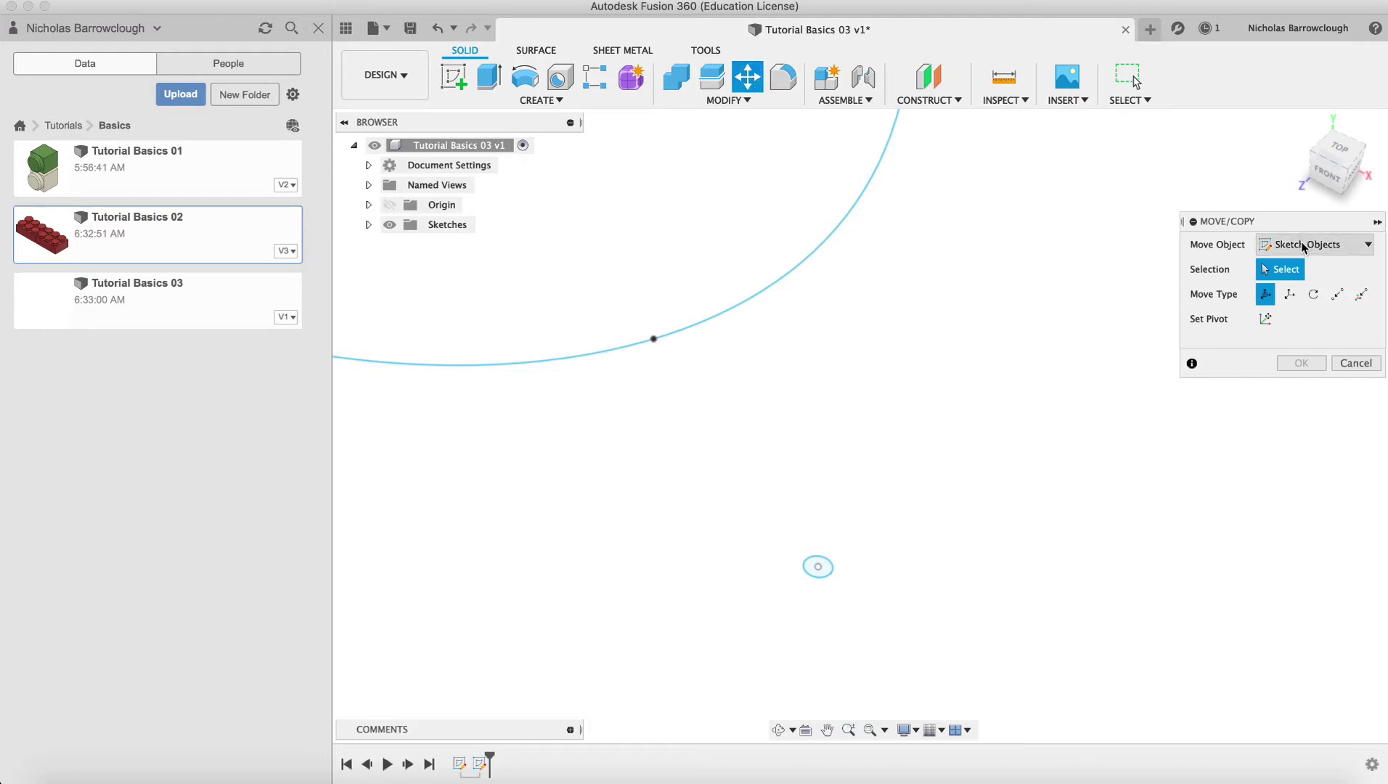
left_click(1337, 296)
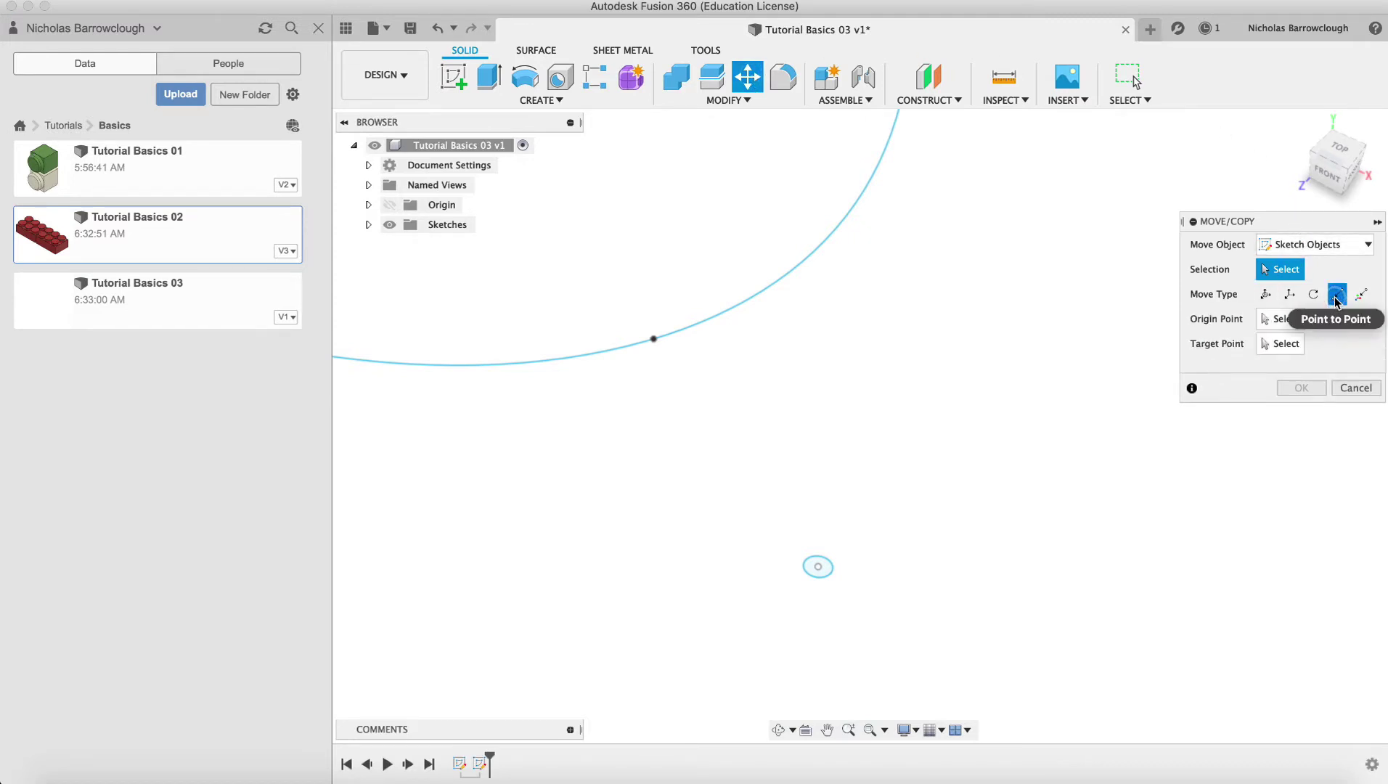
left_click(819, 569)
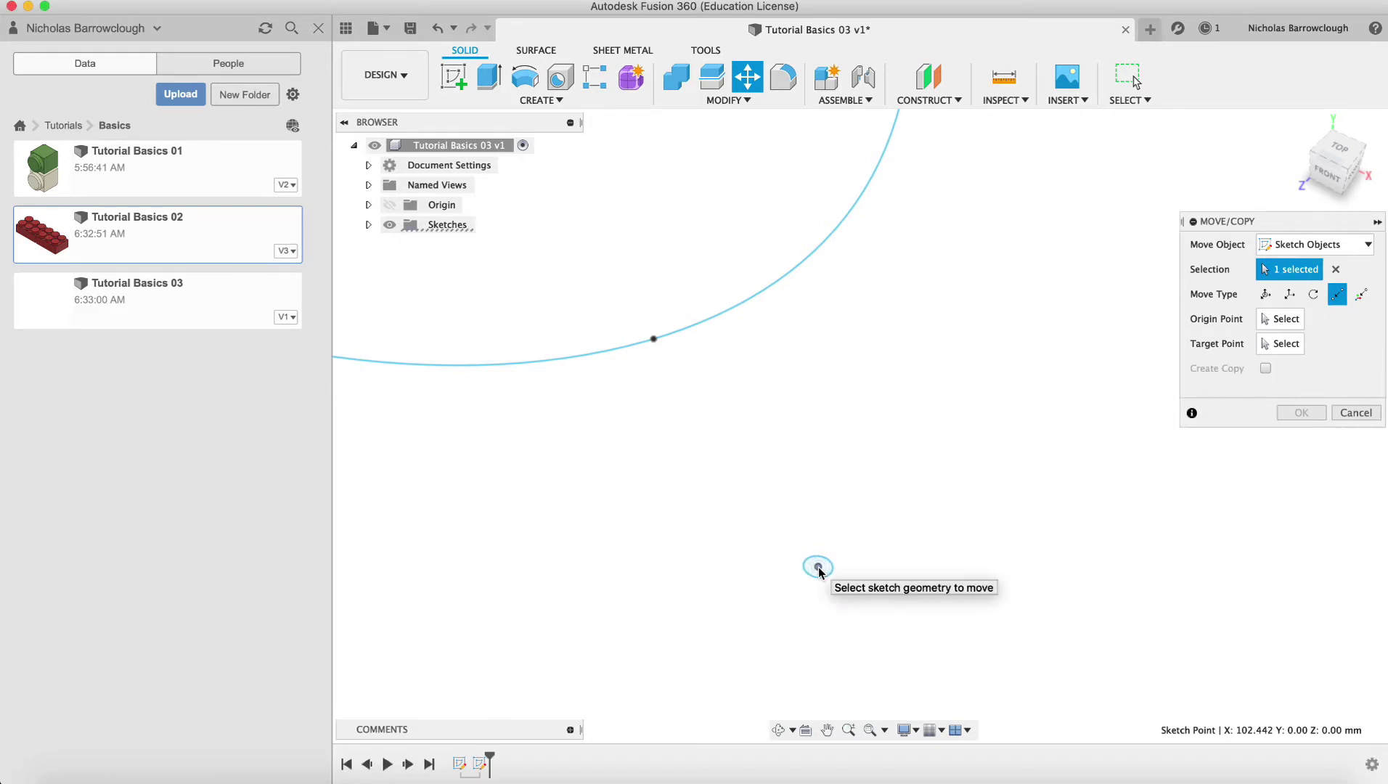
scroll(974, 379, "up", 5)
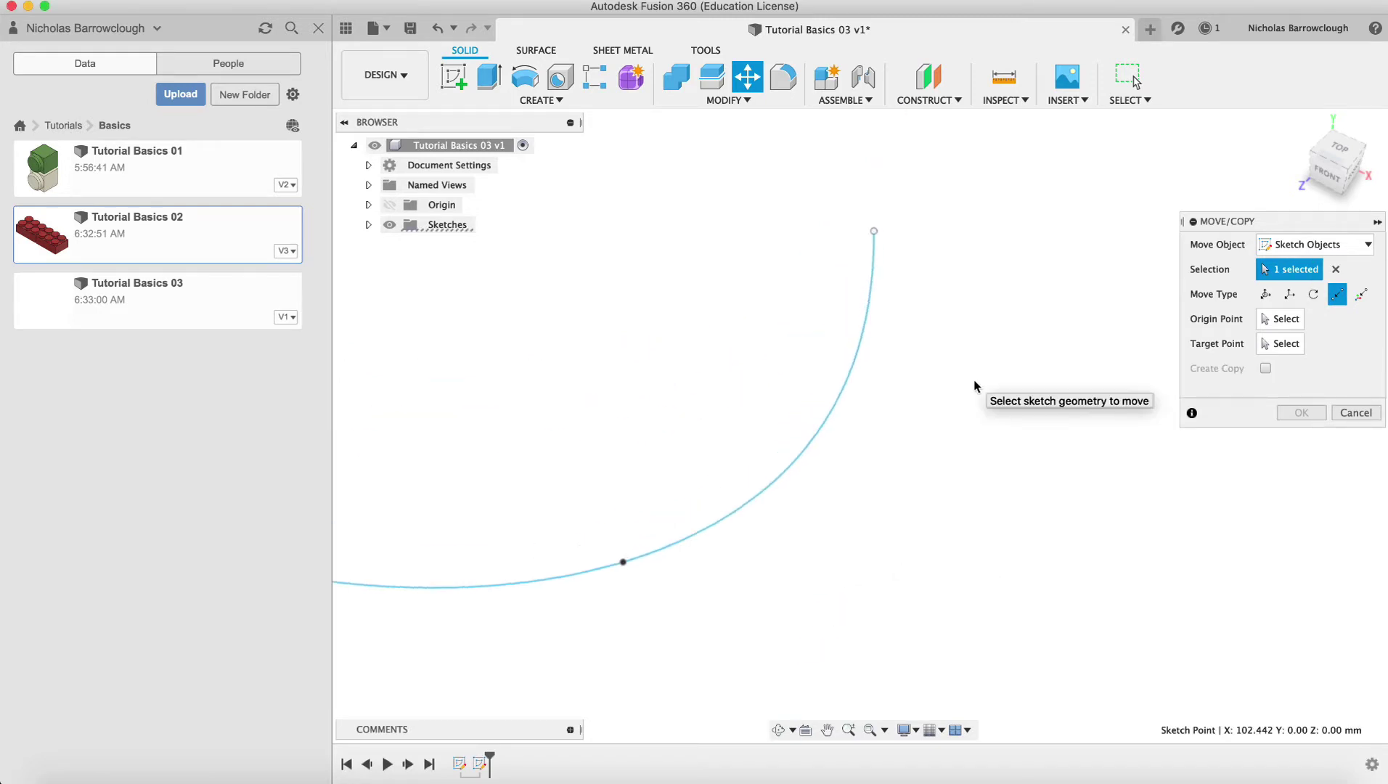
left_click(874, 231)
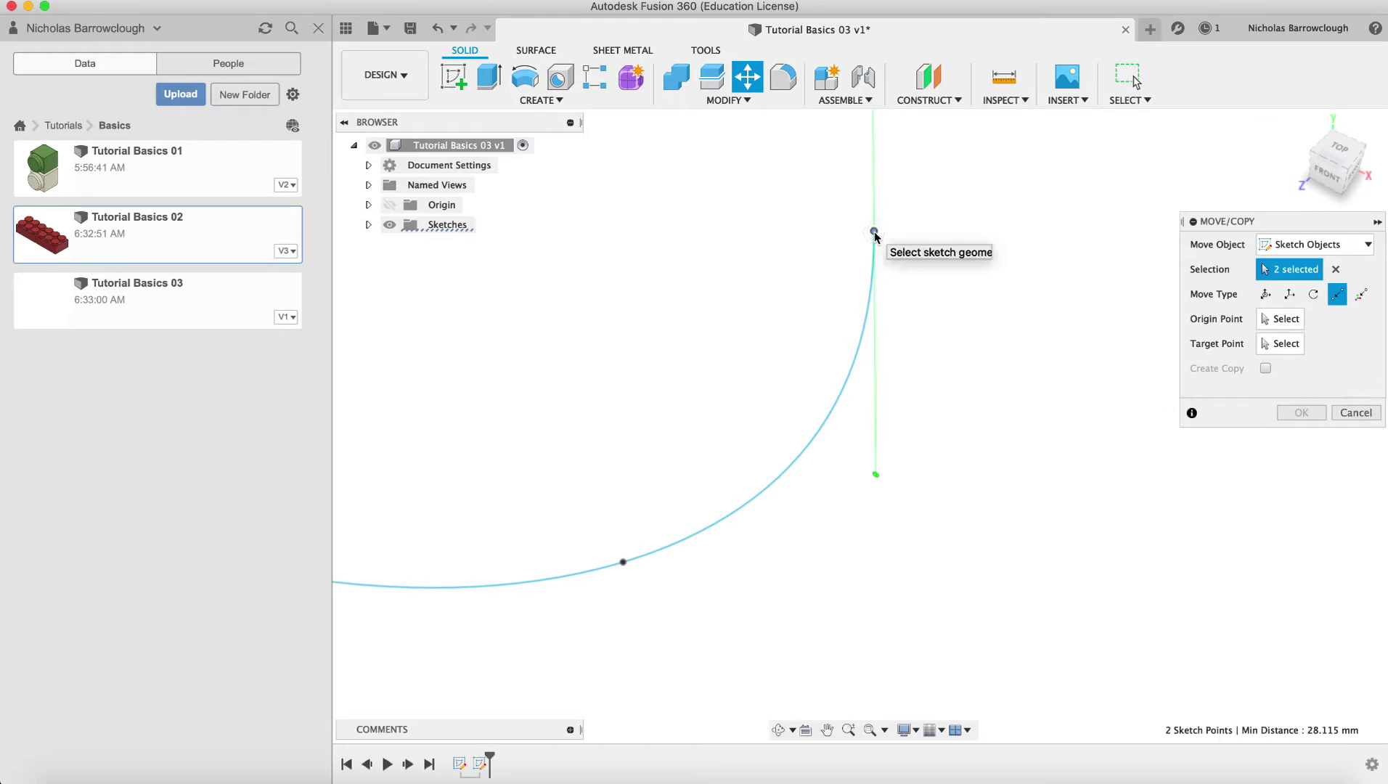
left_click(1355, 412)
Step: Move the circle Point to Point from its centre onto the spline's top endpoint
scroll(1078, 525, "up", 5)
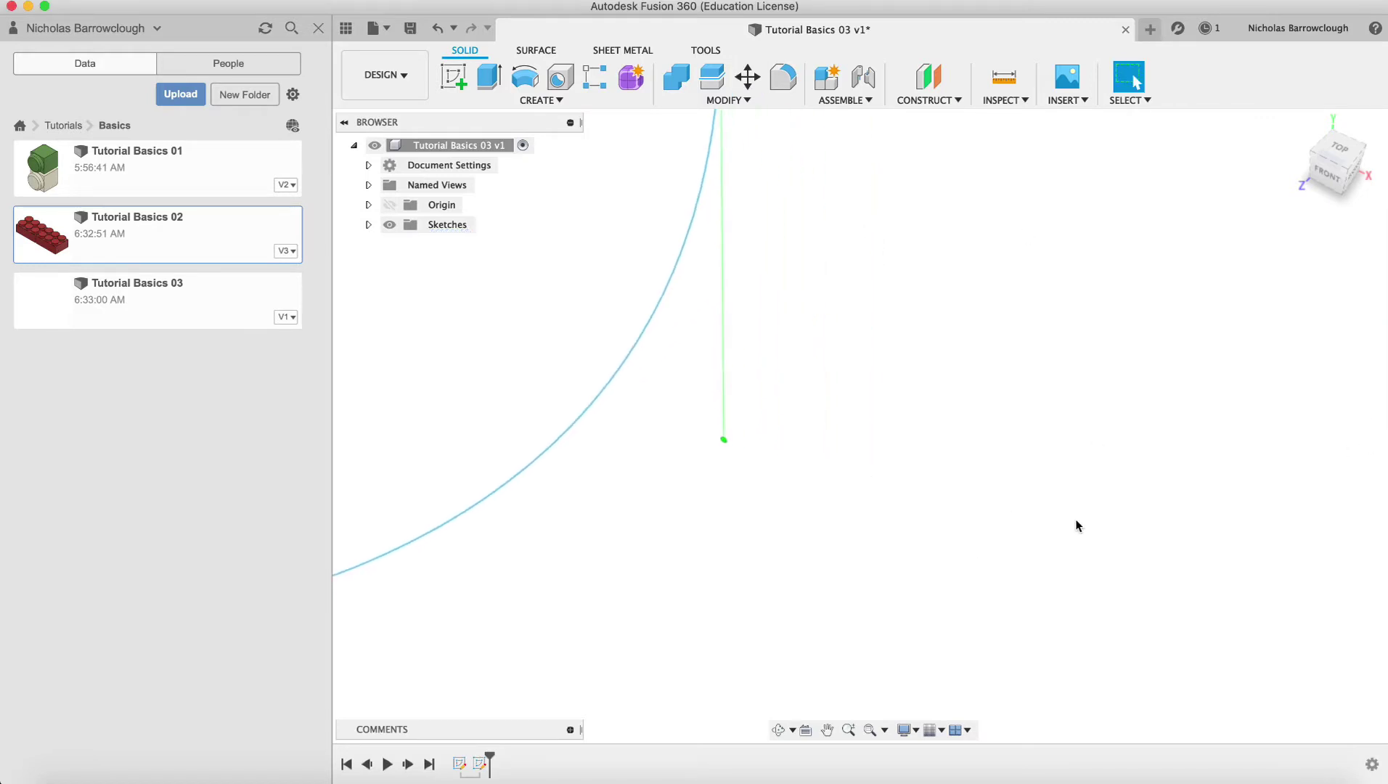
left_click(849, 729)
left_click_drag(954, 458, 951, 350)
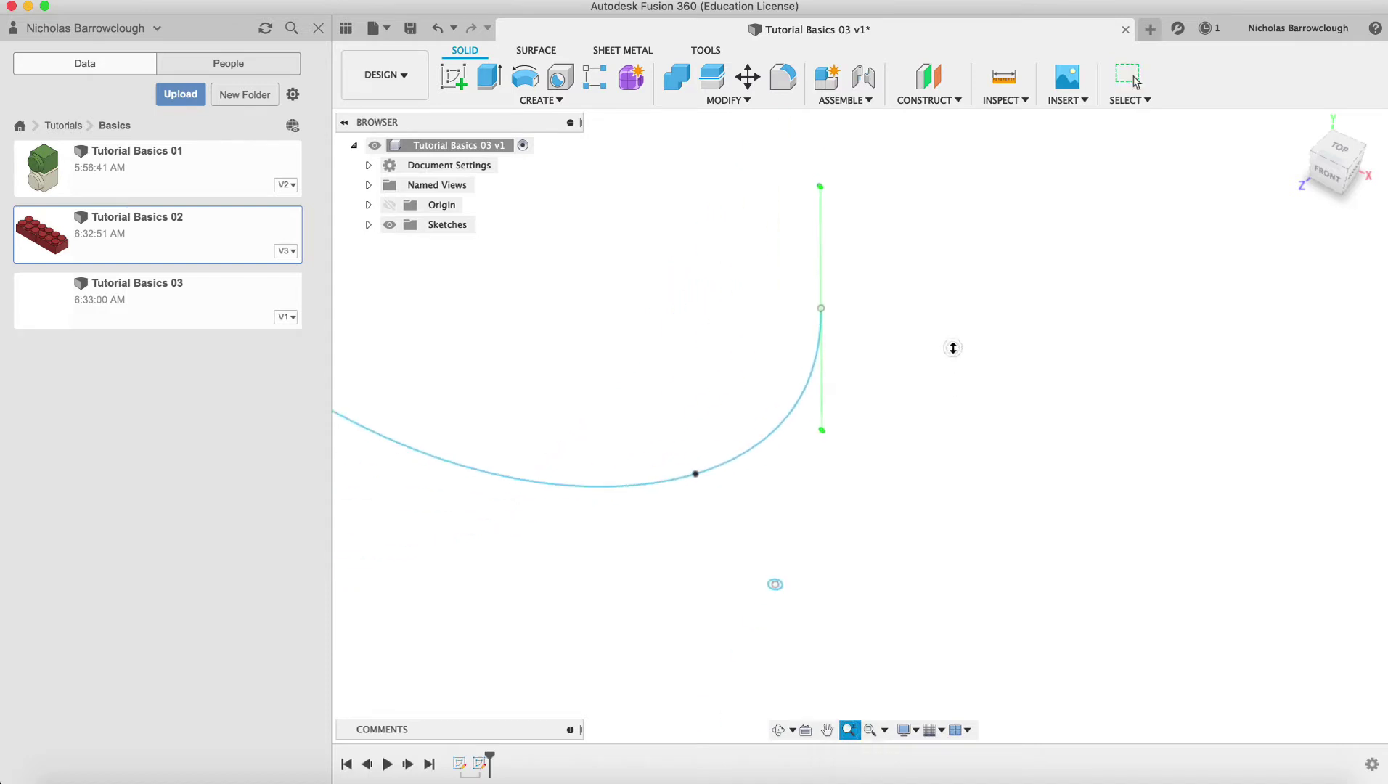
left_click(747, 76)
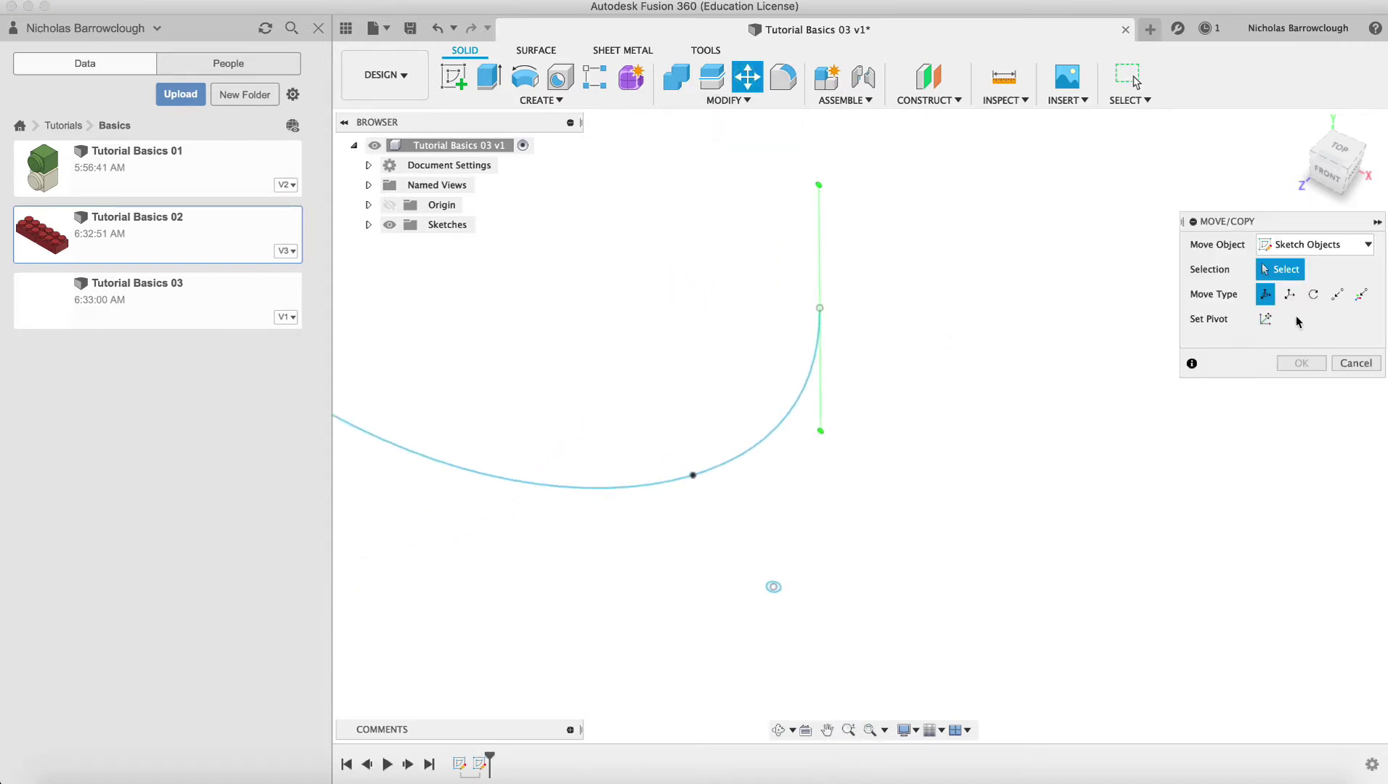
left_click(777, 592)
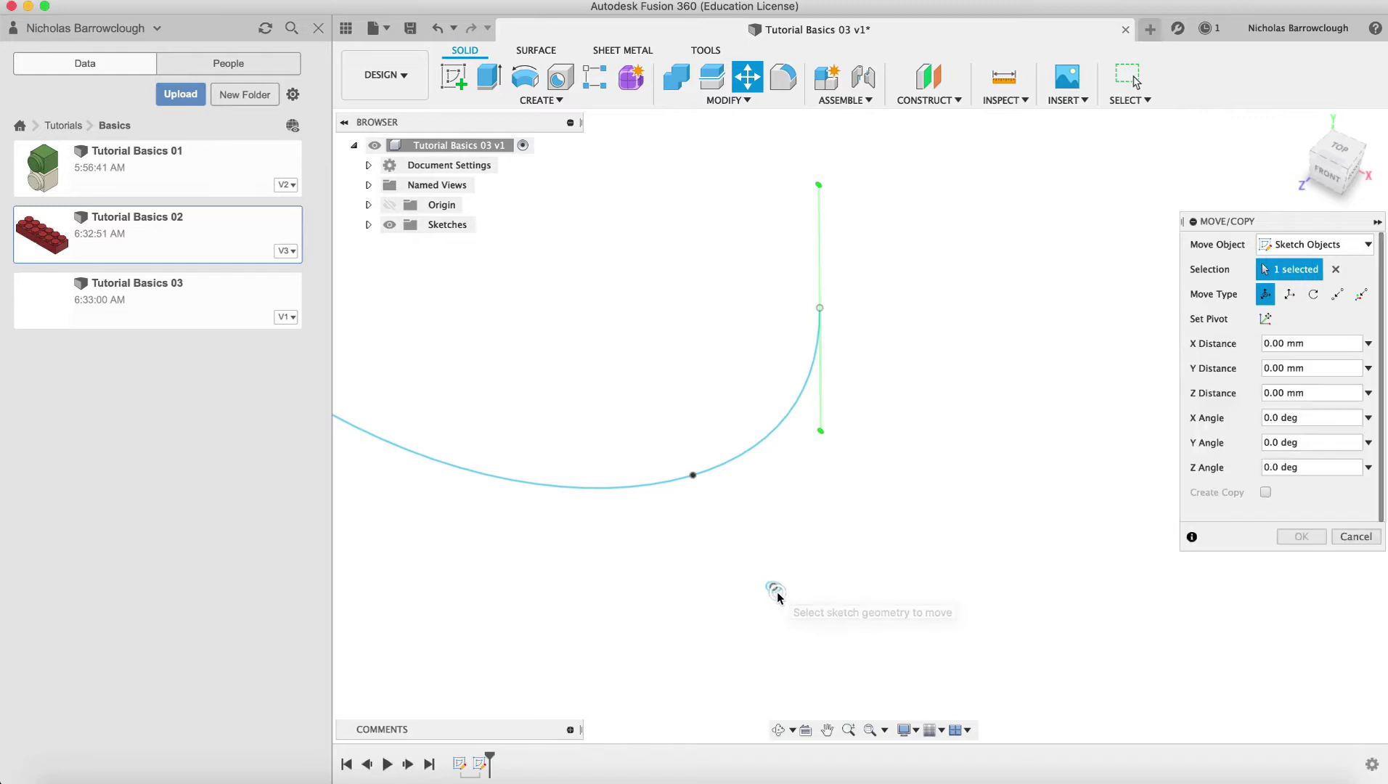
left_click(1340, 295)
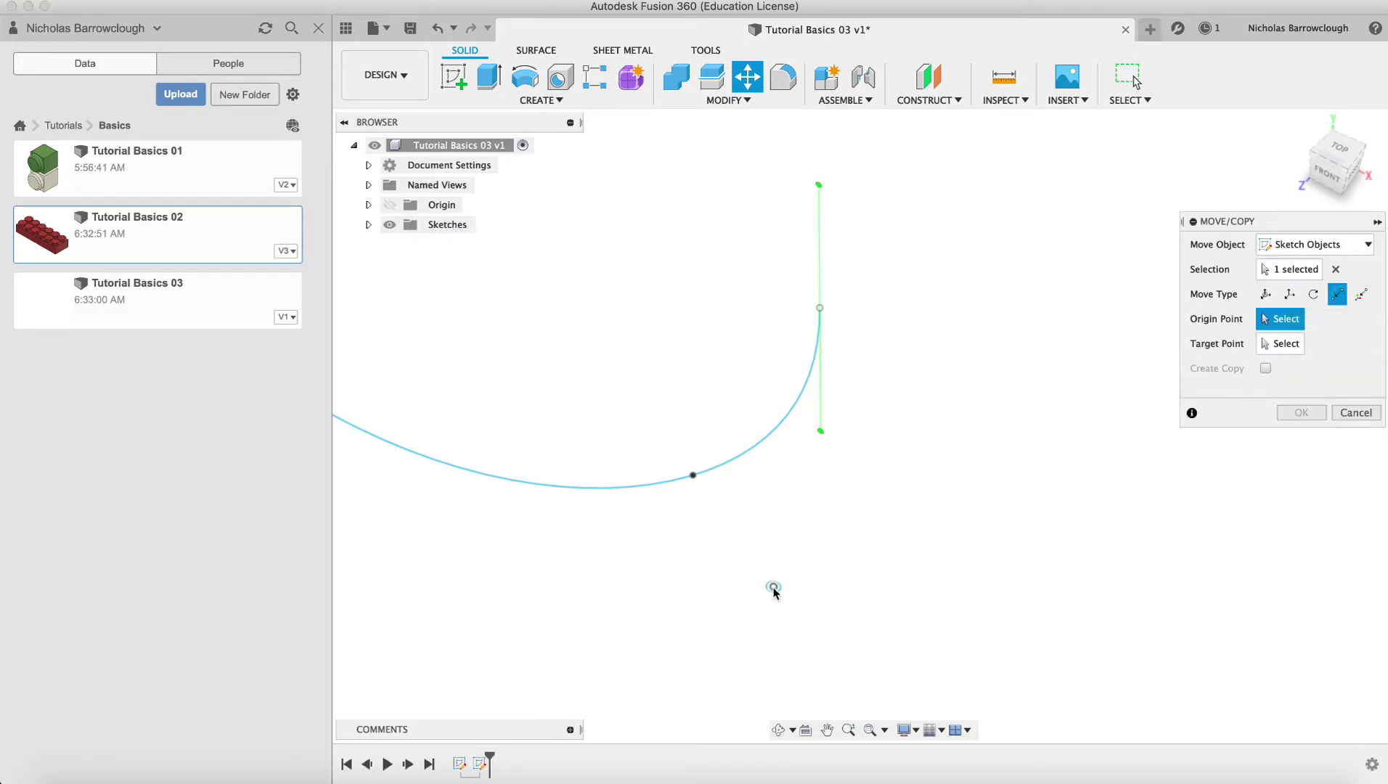
left_click(773, 587)
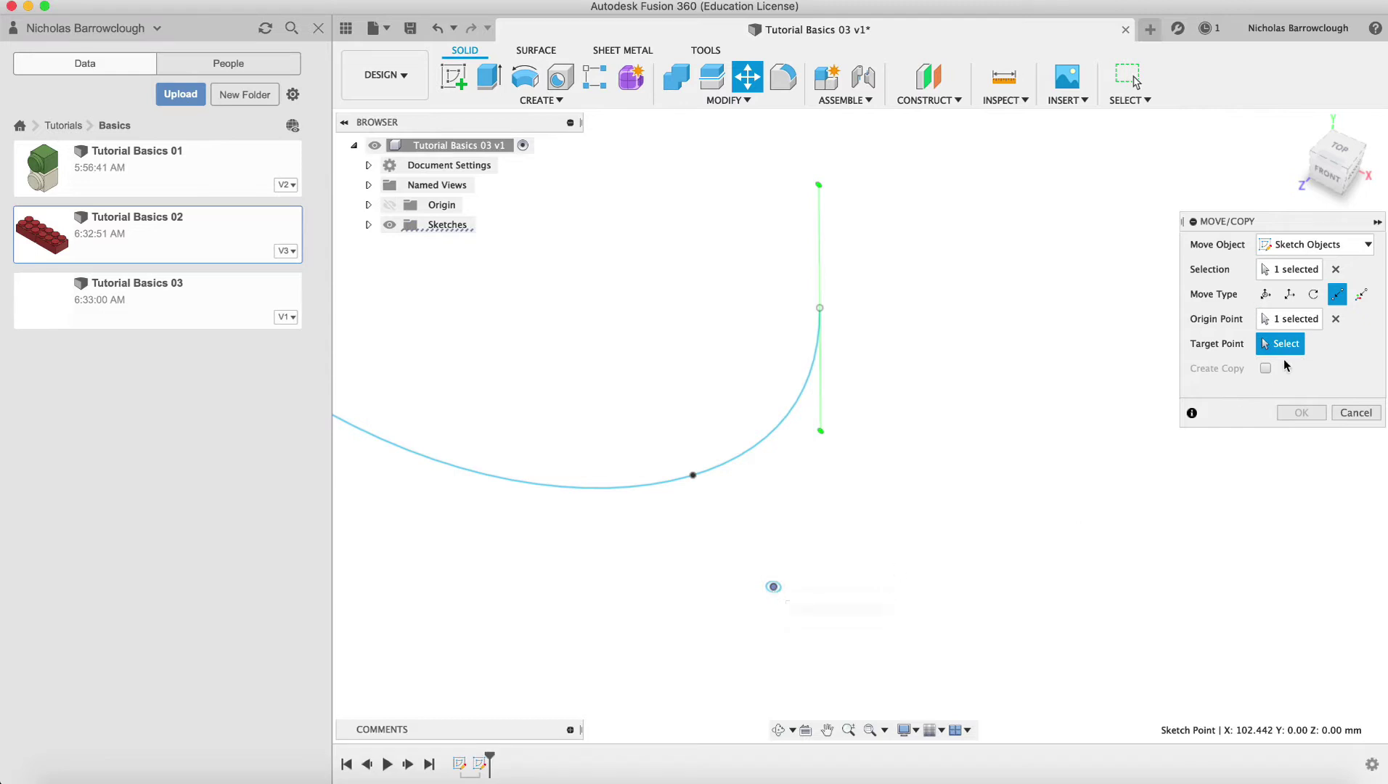
left_click(820, 310)
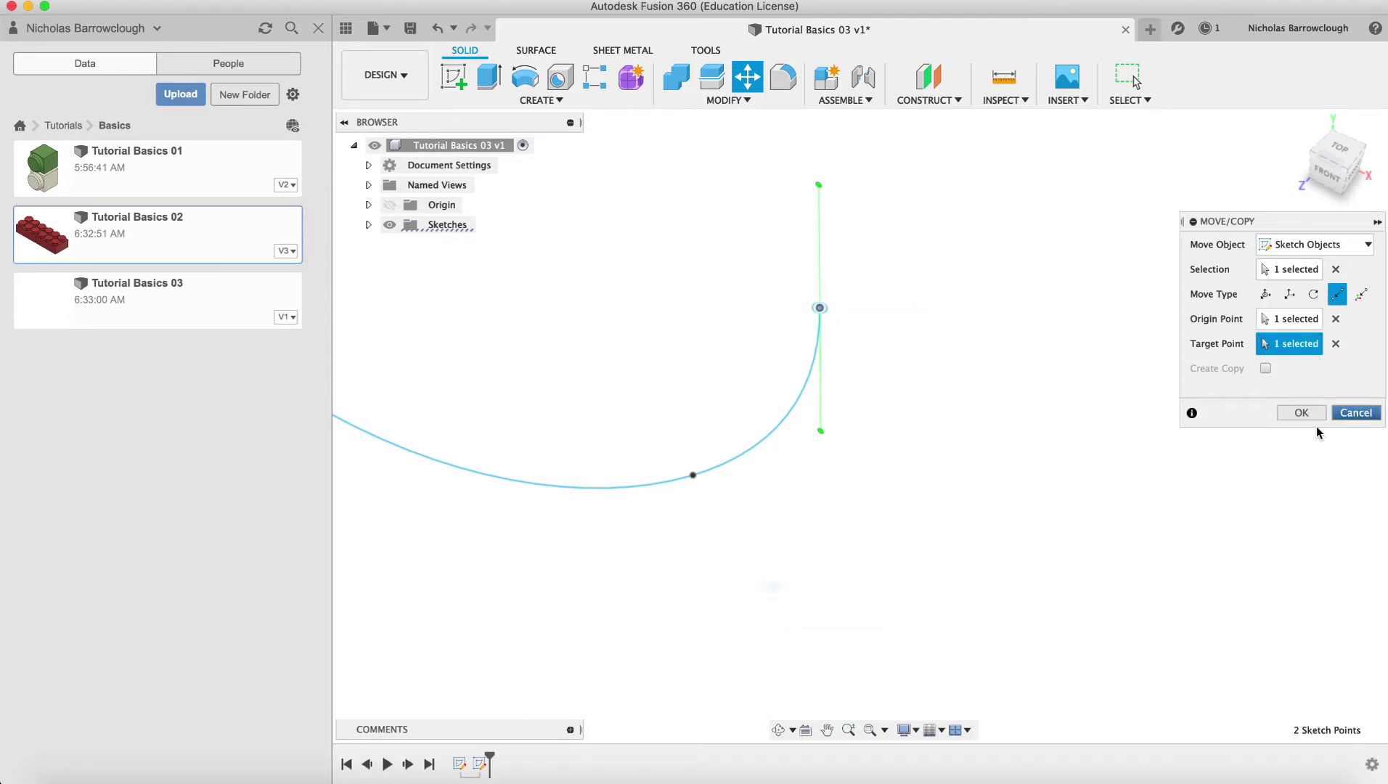
left_click(1304, 412)
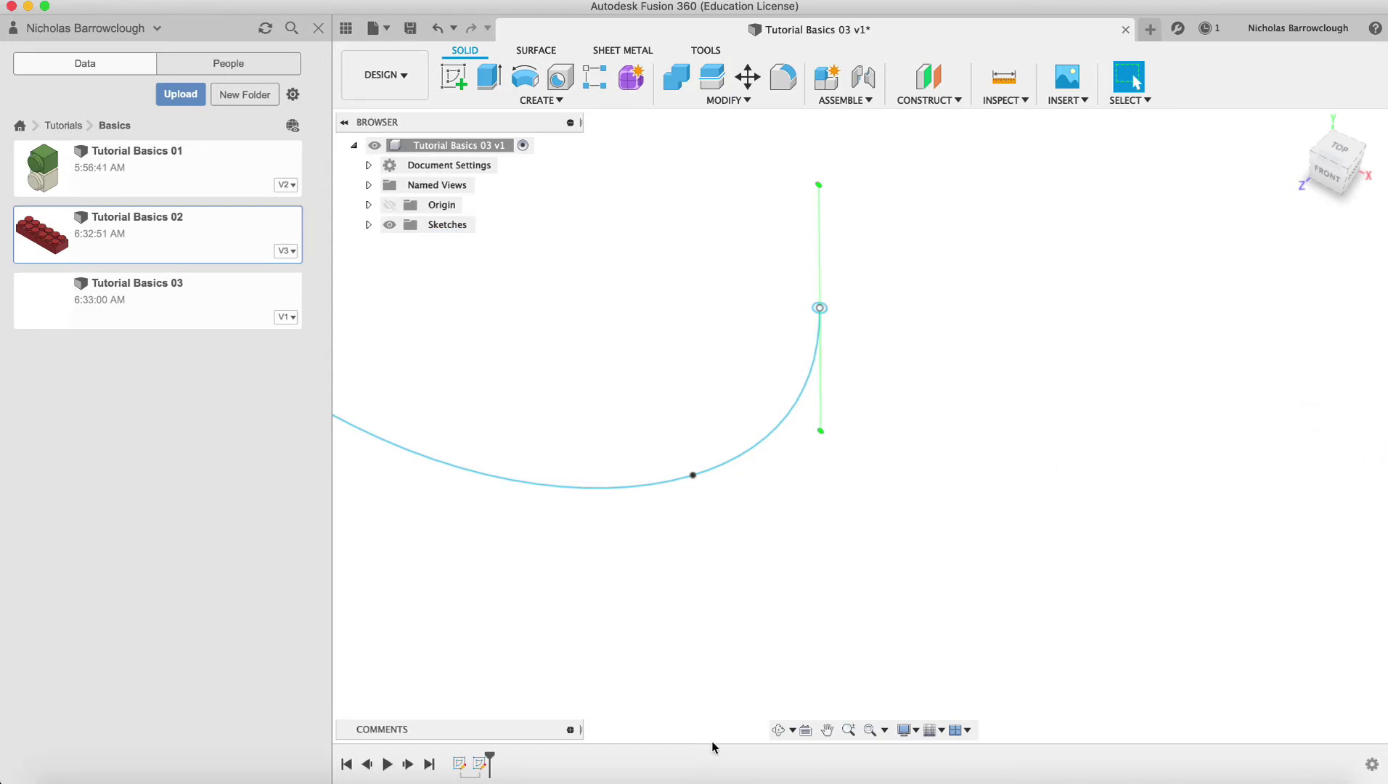
Step: Zoom and pan to centre the circle and spline end, then switch to the front view
left_click(851, 730)
left_click_drag(830, 288, 842, 375)
left_click_drag(867, 314, 862, 437)
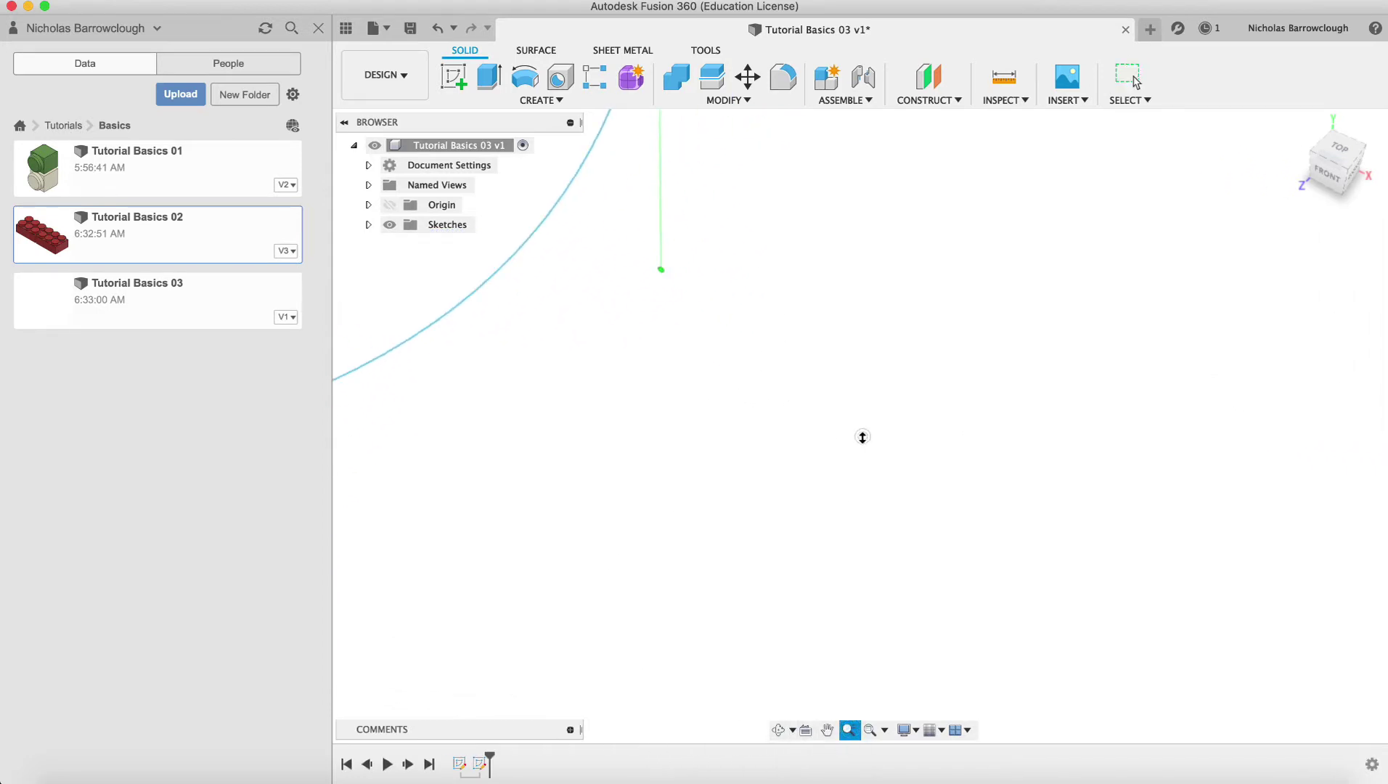
left_click(827, 730)
mouse_move(764, 205)
left_mouse_down()
mouse_move(858, 489)
mouse_move(911, 561)
left_mouse_up()
left_click_drag(883, 228, 890, 334)
left_click(1330, 178)
Step: Zoom in closely on the circle at the spline's end and open the solid Create menu
left_click(849, 730)
left_click_drag(945, 425, 949, 313)
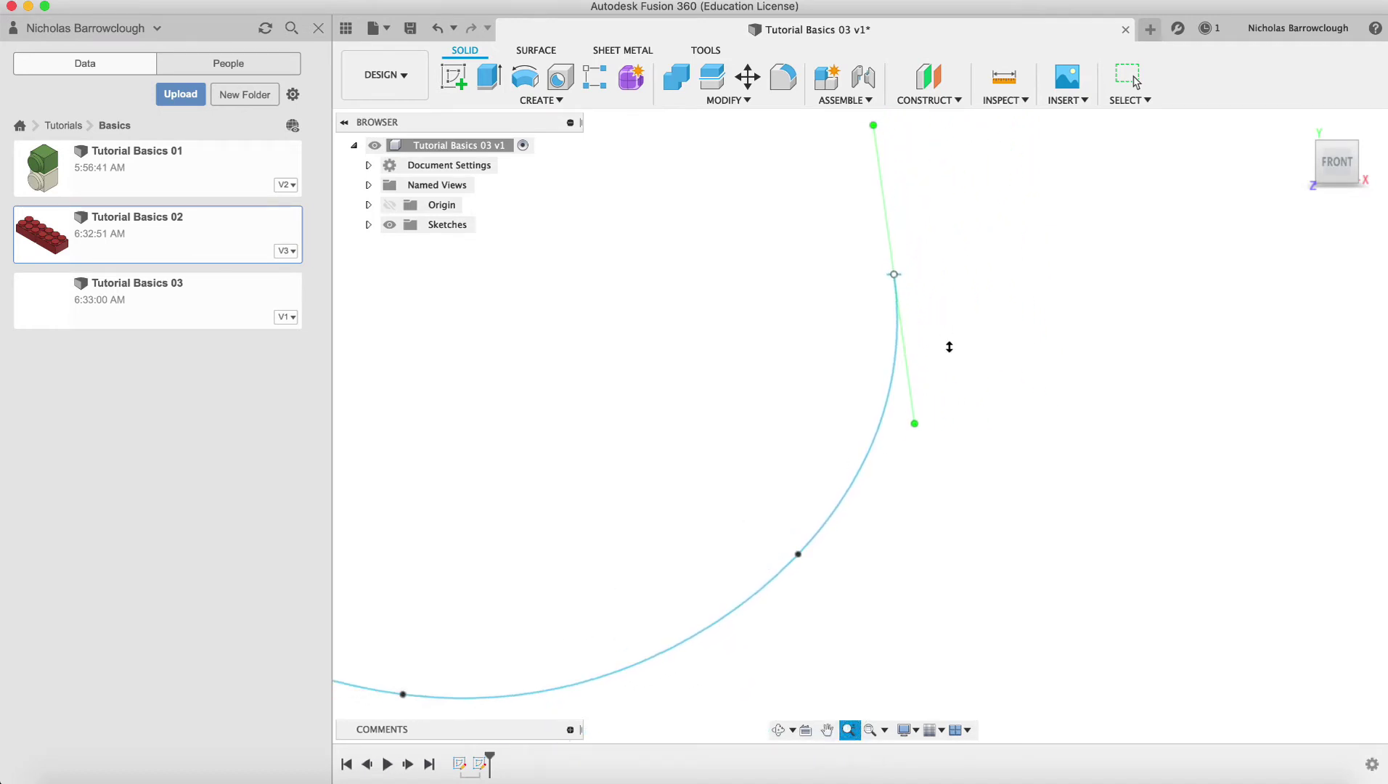
left_click(779, 730)
left_click_drag(912, 342, 901, 406)
key("Escape")
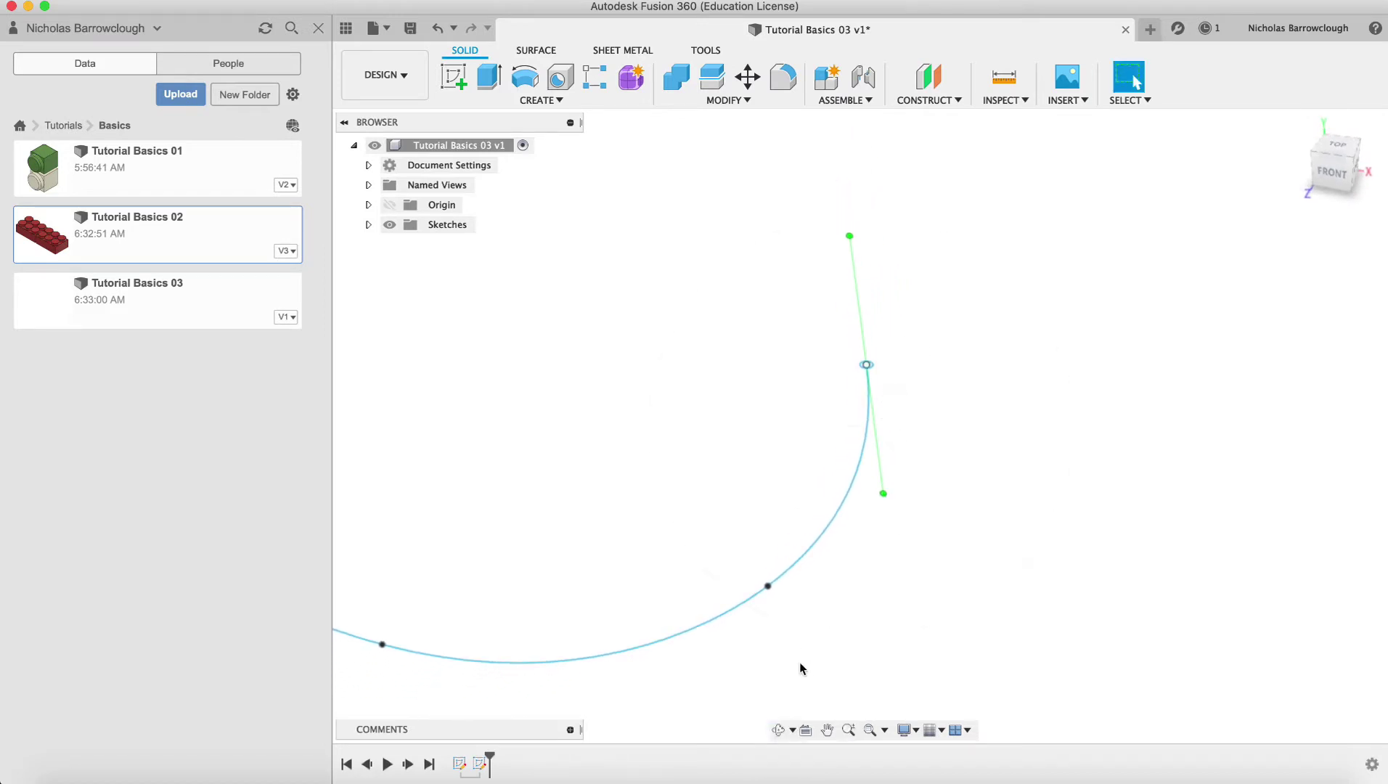
left_click(849, 729)
left_click_drag(881, 284, 877, 356)
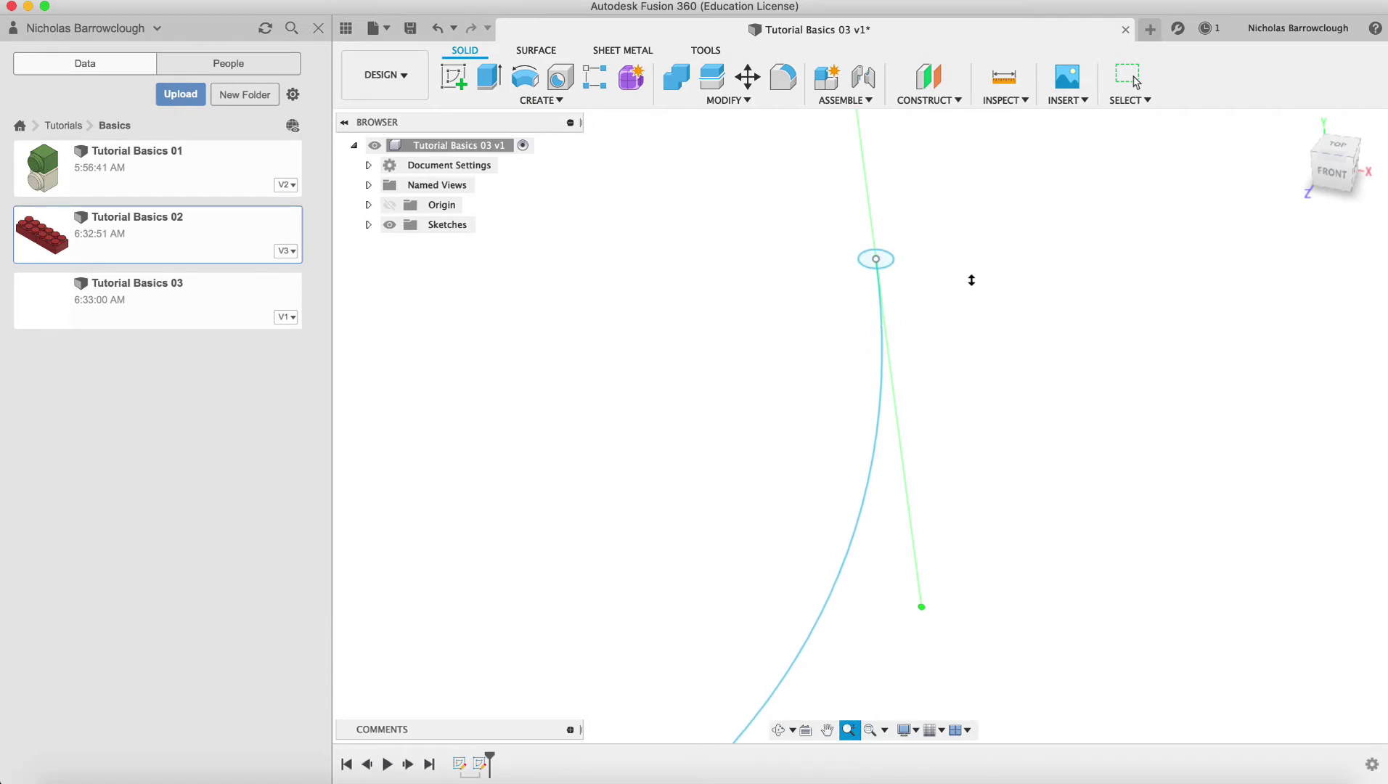
key("Escape")
left_click(539, 99)
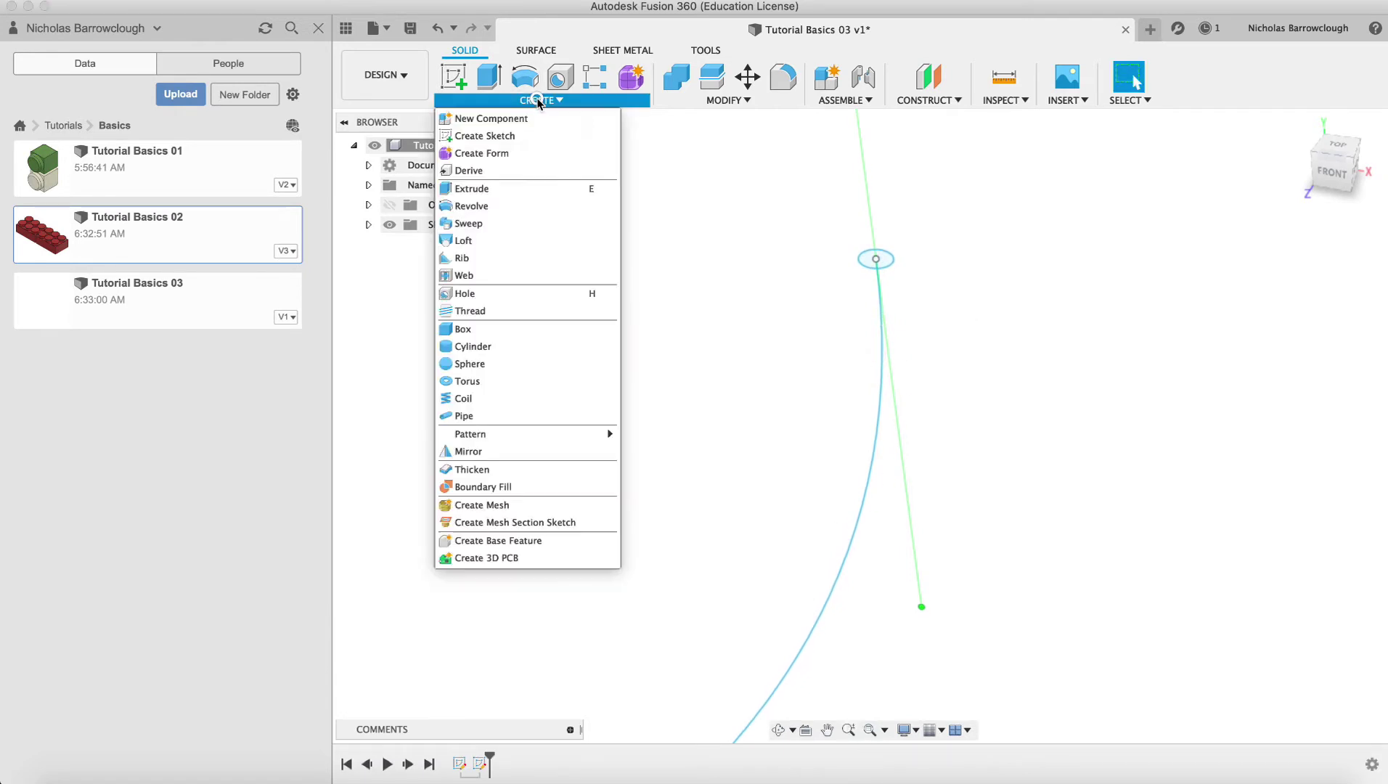
Step: Create a sweep with the small circle as profile and the wavy spline as path
left_click(456, 224)
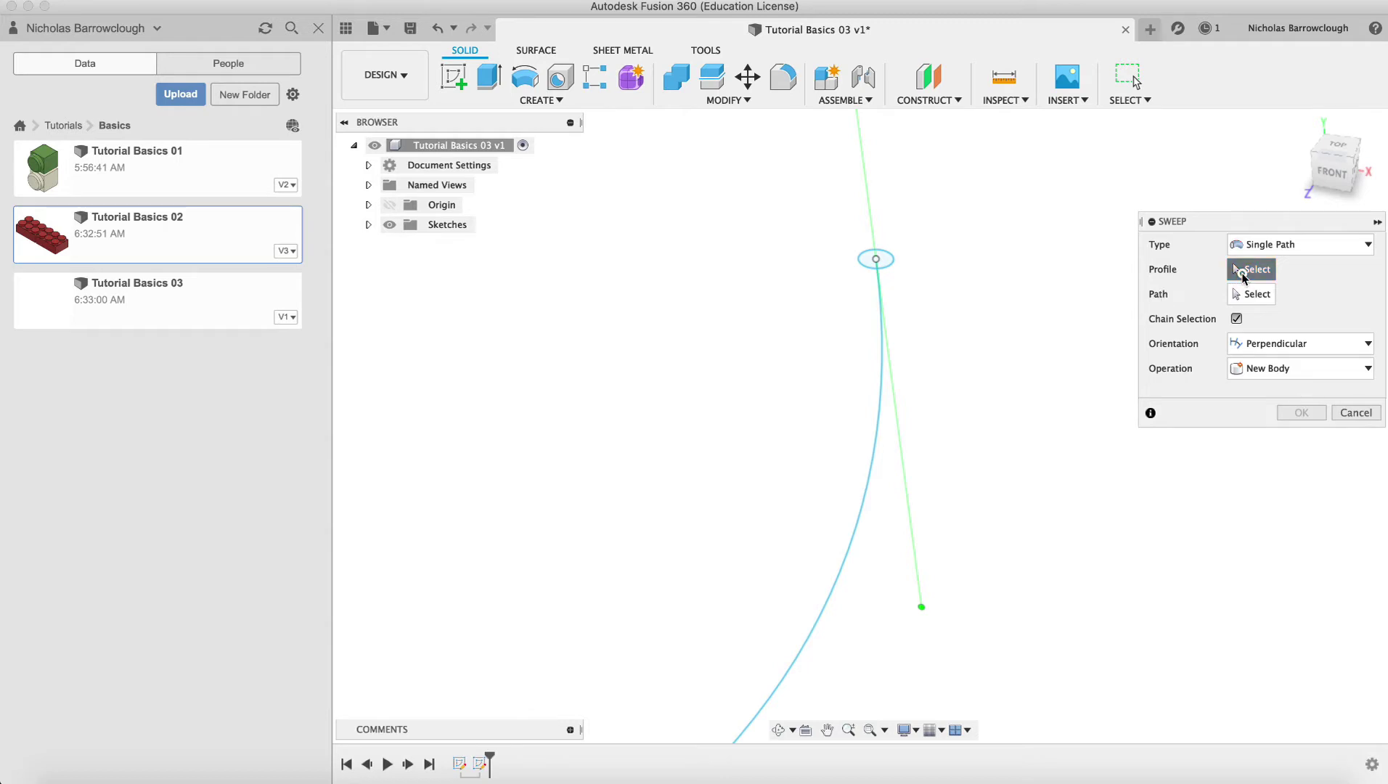
left_click(890, 266)
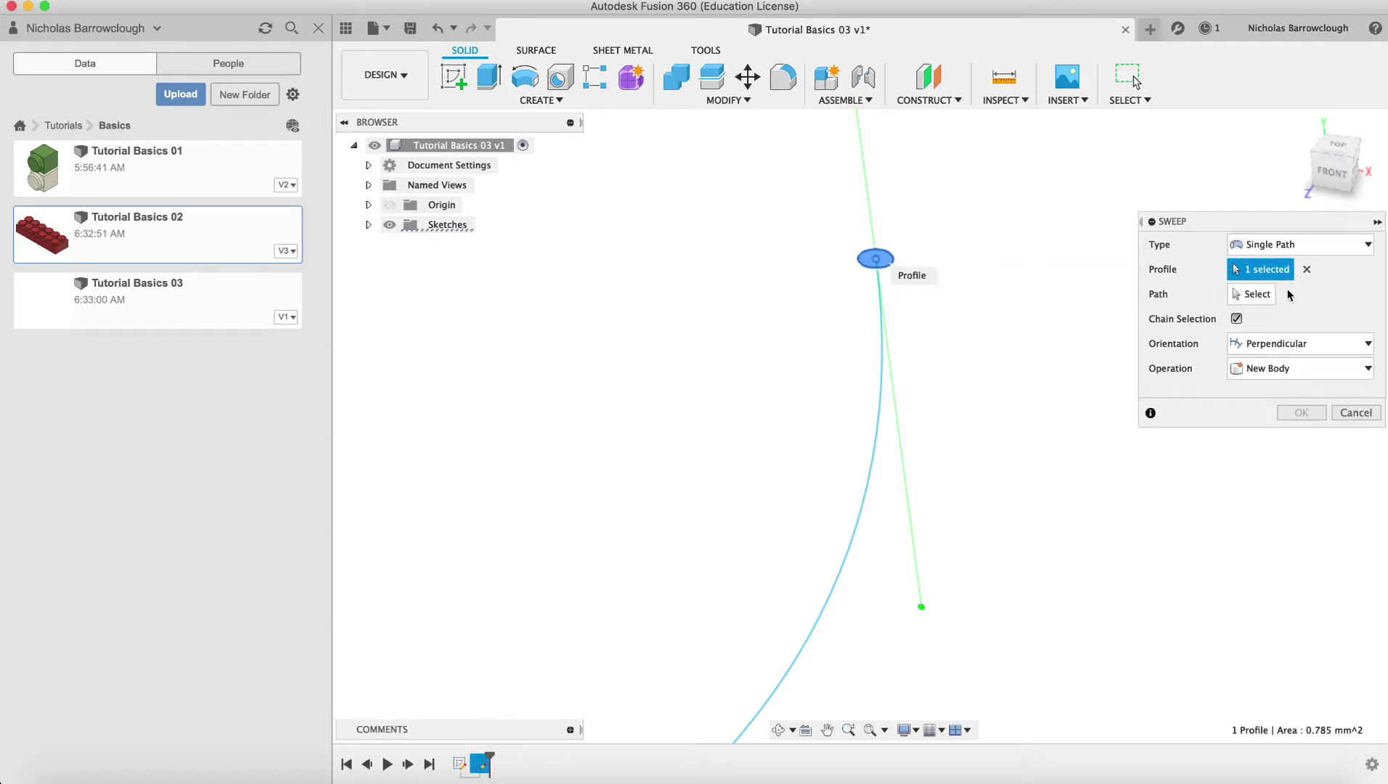
left_click(1259, 295)
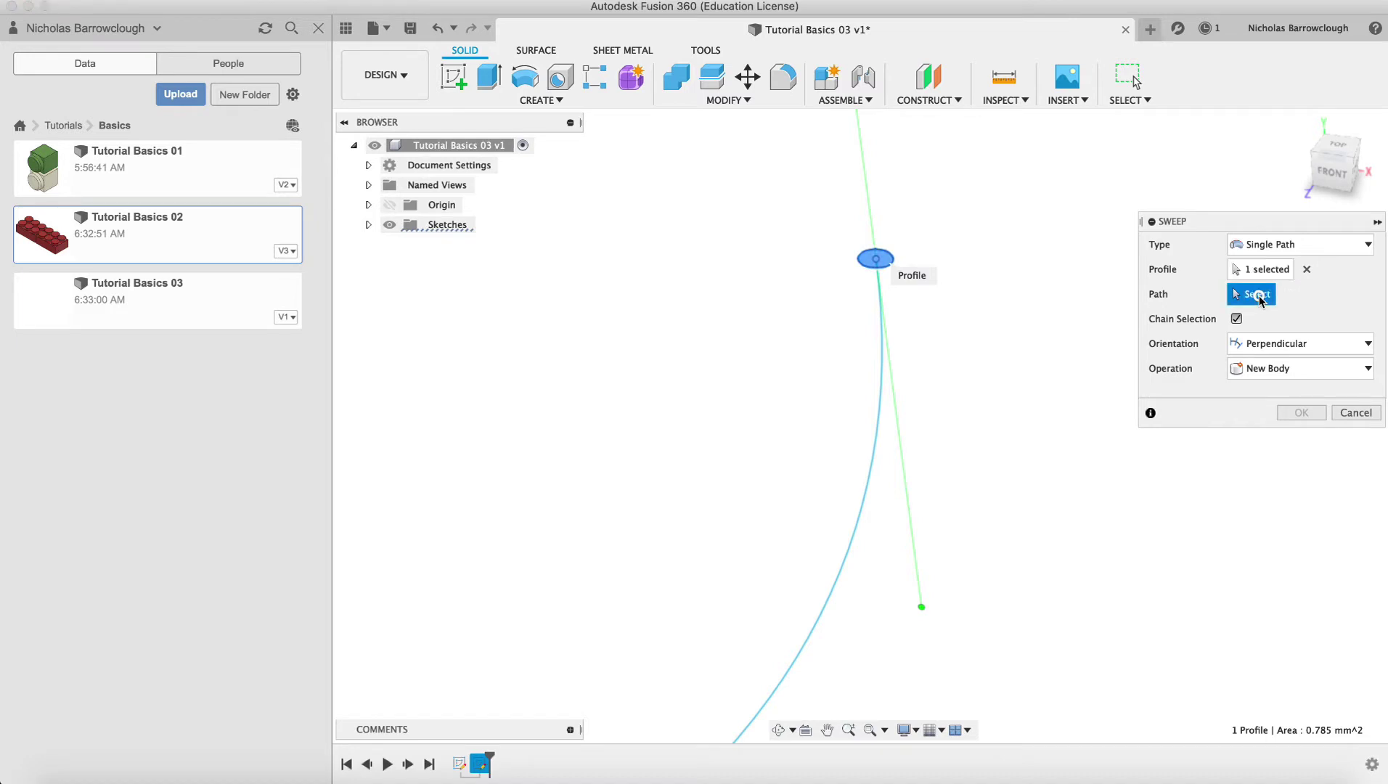
left_click(875, 437)
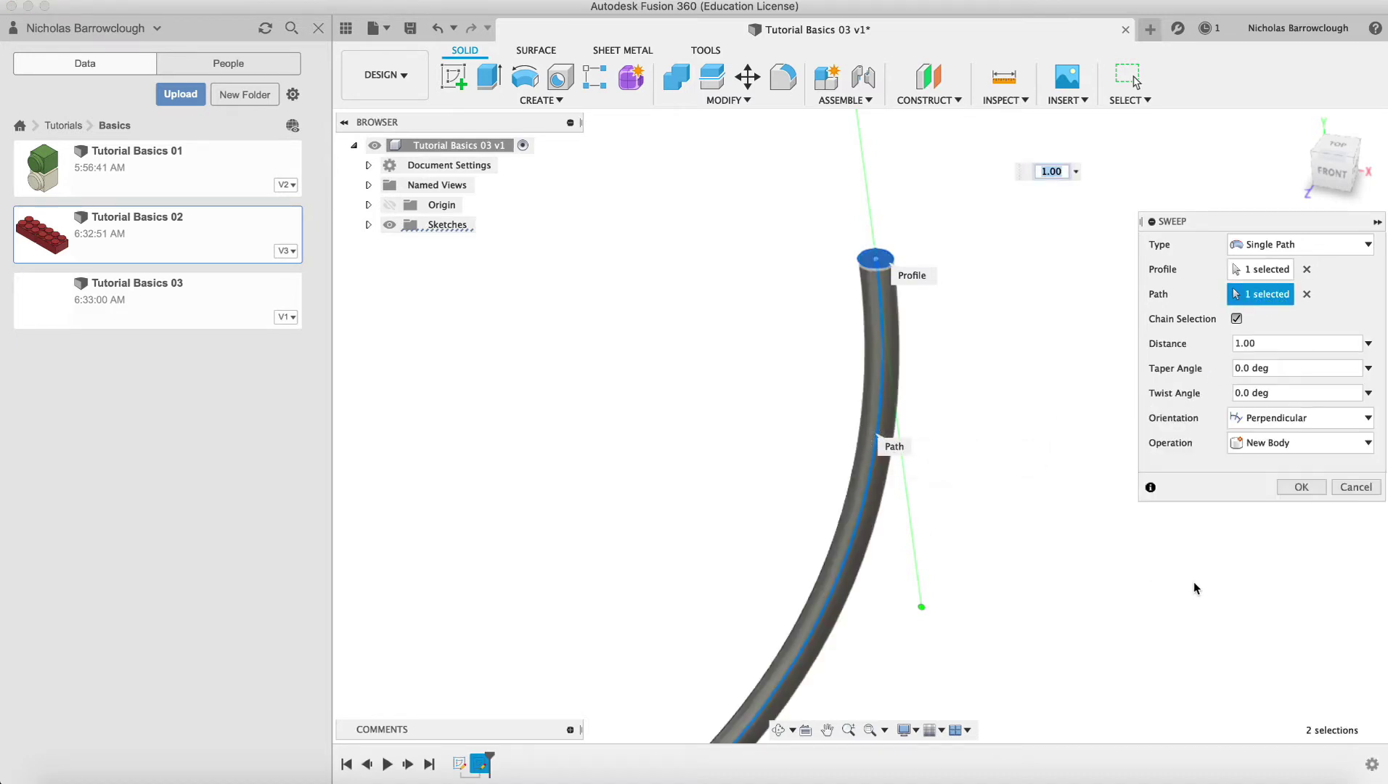
Step: Zoom and pan to inspect the thin tube preview along the whole S-shaped path
left_click(849, 730)
left_click_drag(942, 458, 936, 381)
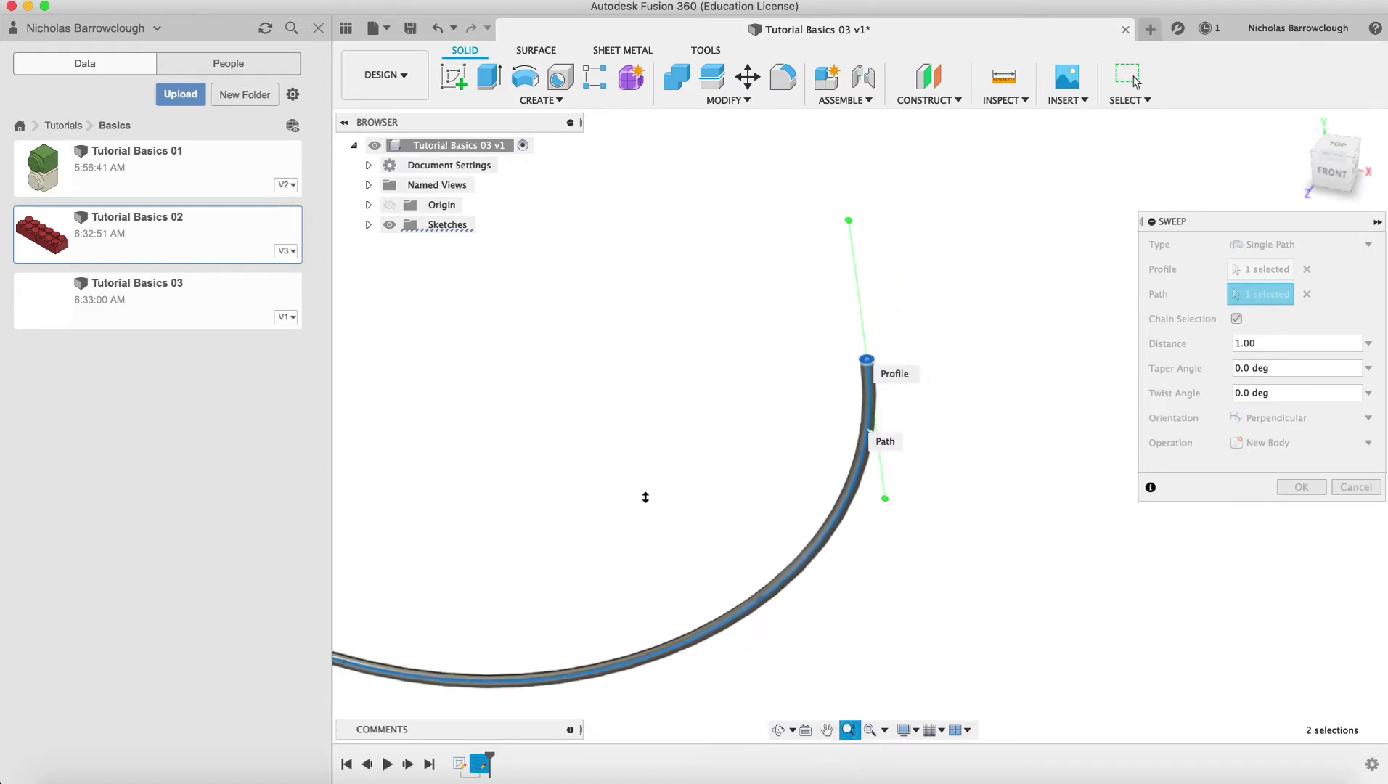
scroll(675, 509, "down", 1)
left_click(827, 730)
left_click_drag(648, 536, 922, 385)
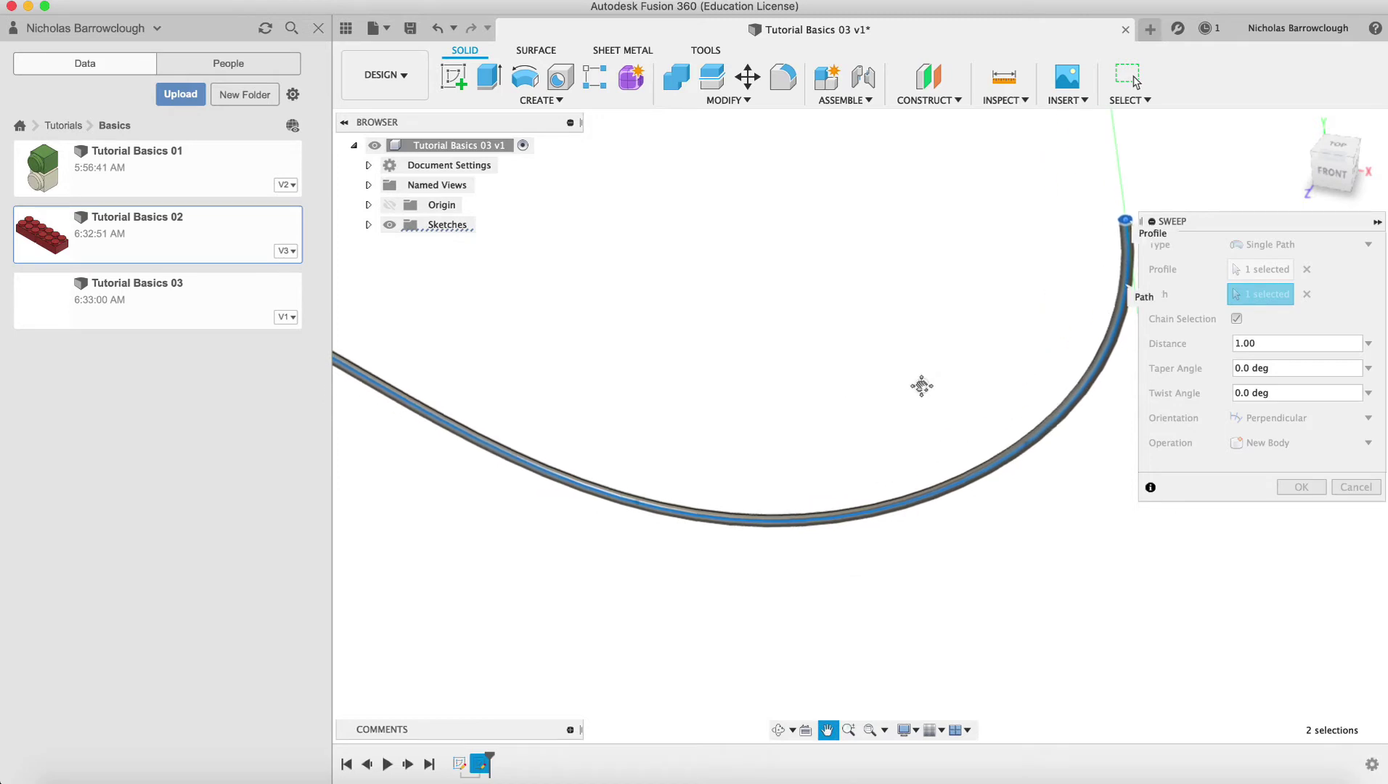
left_click(849, 730)
left_click_drag(865, 514, 858, 446)
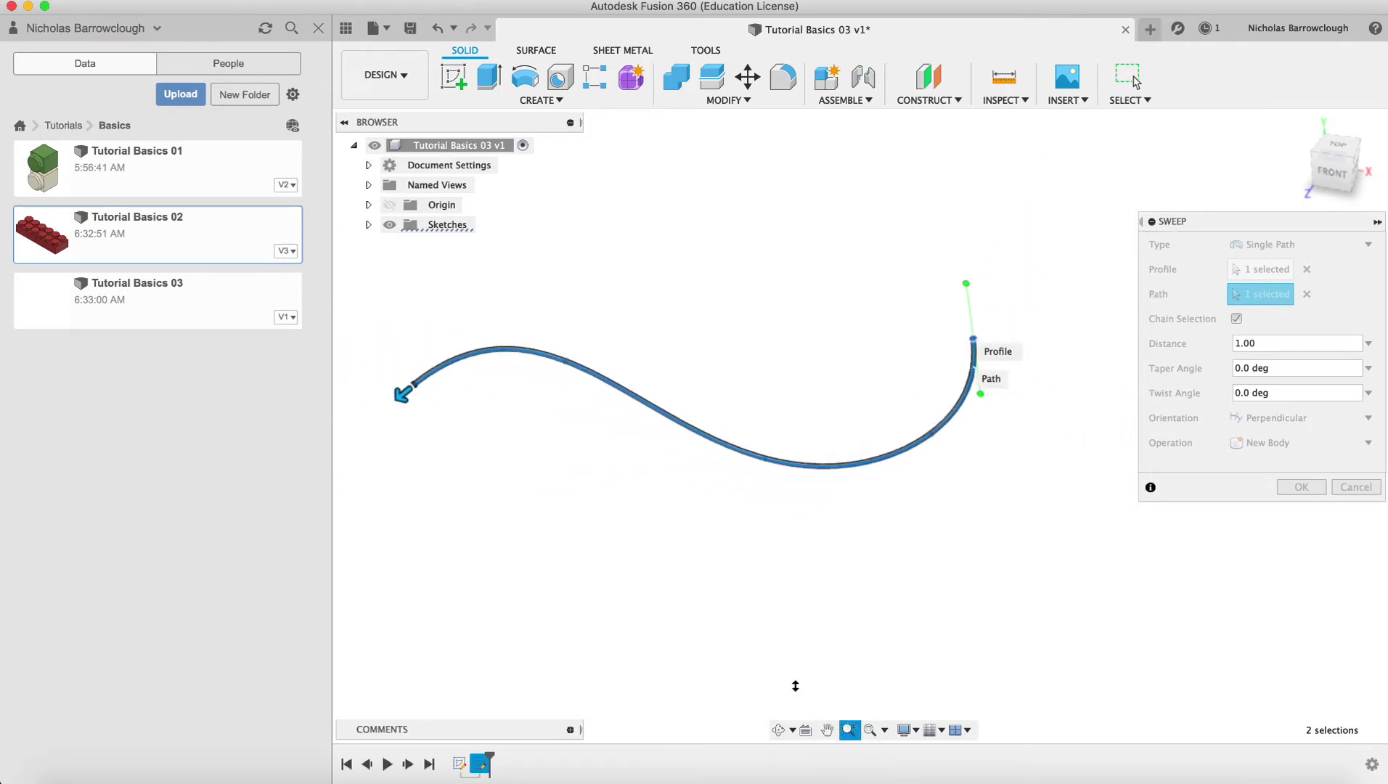
left_click_drag(889, 450, 629, 579)
left_click(828, 730)
left_click(849, 730)
left_click_drag(883, 313, 883, 404)
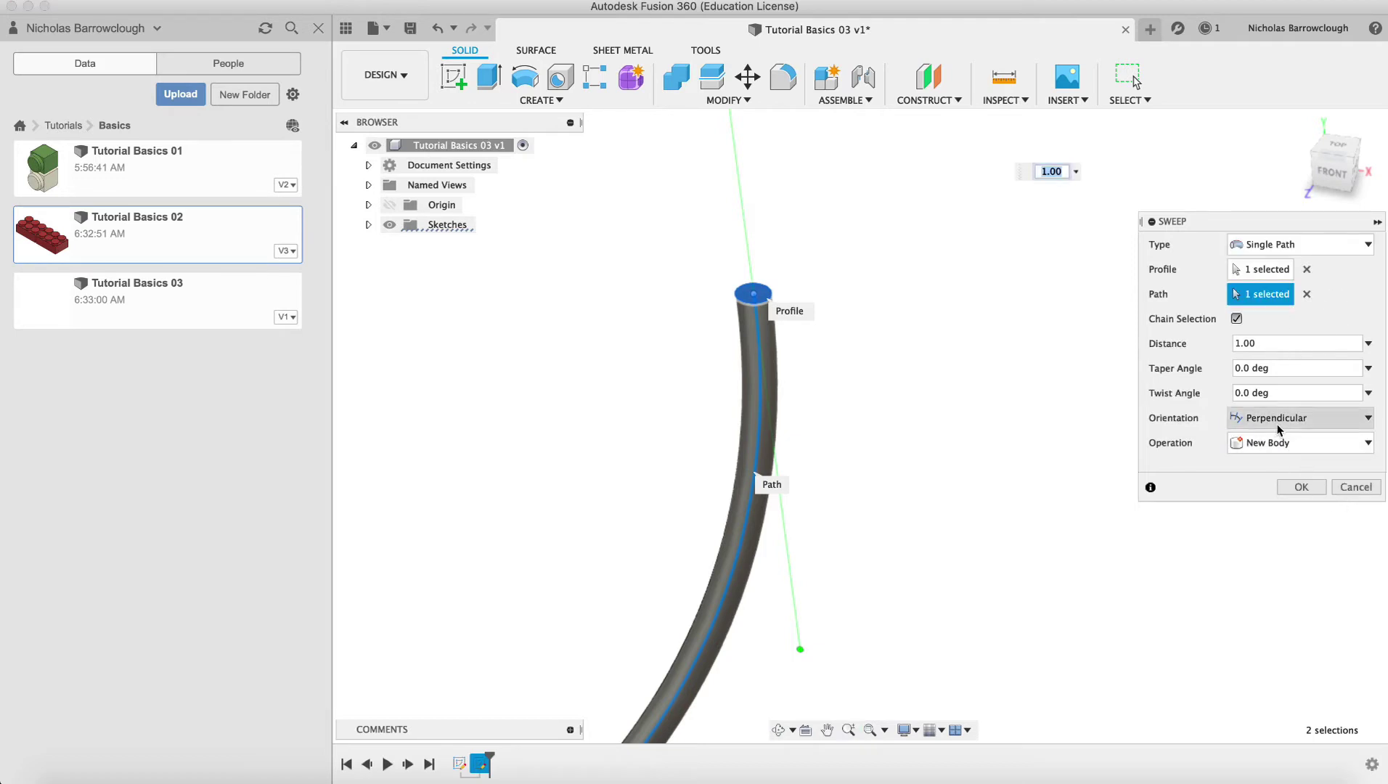
left_click(1278, 424)
left_click(1265, 457)
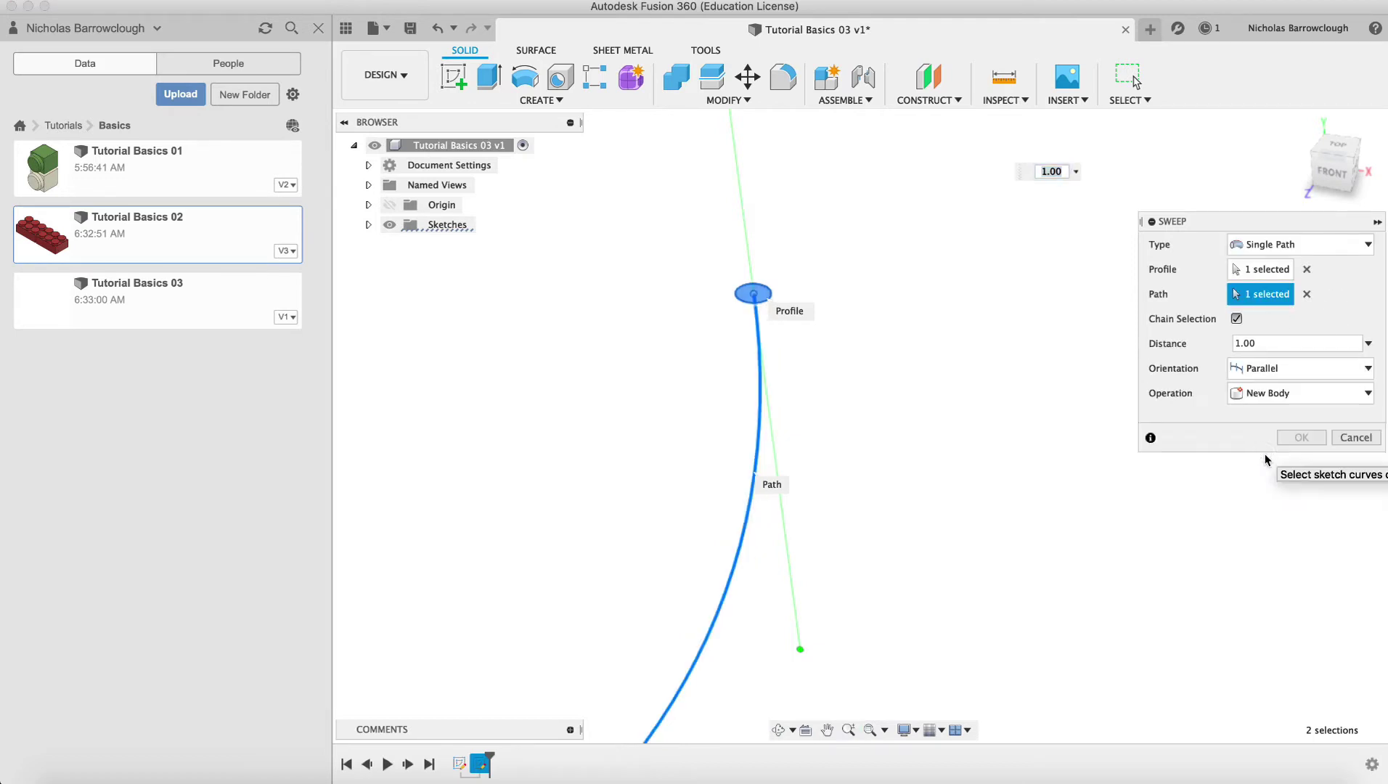
left_click(1282, 402)
left_click(1280, 393)
left_click(1276, 368)
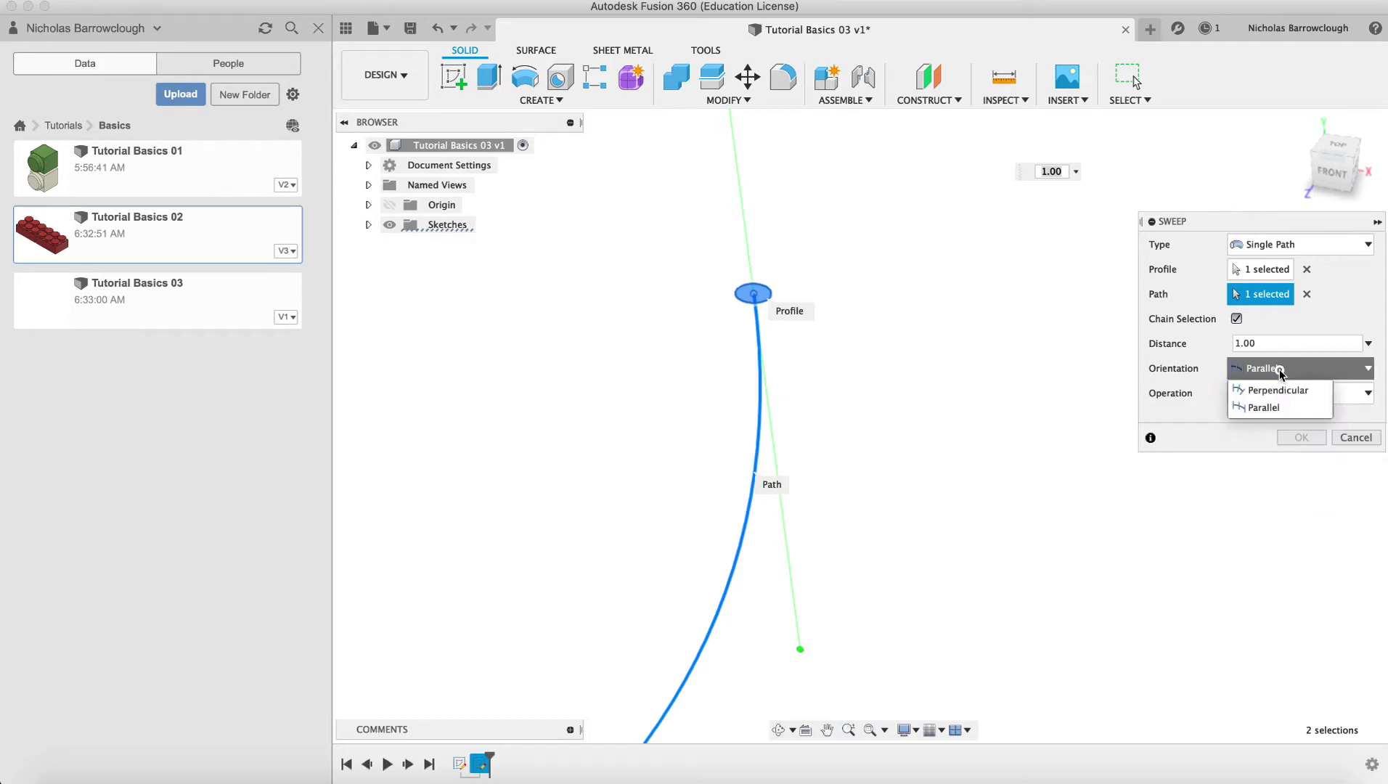
left_click(1278, 391)
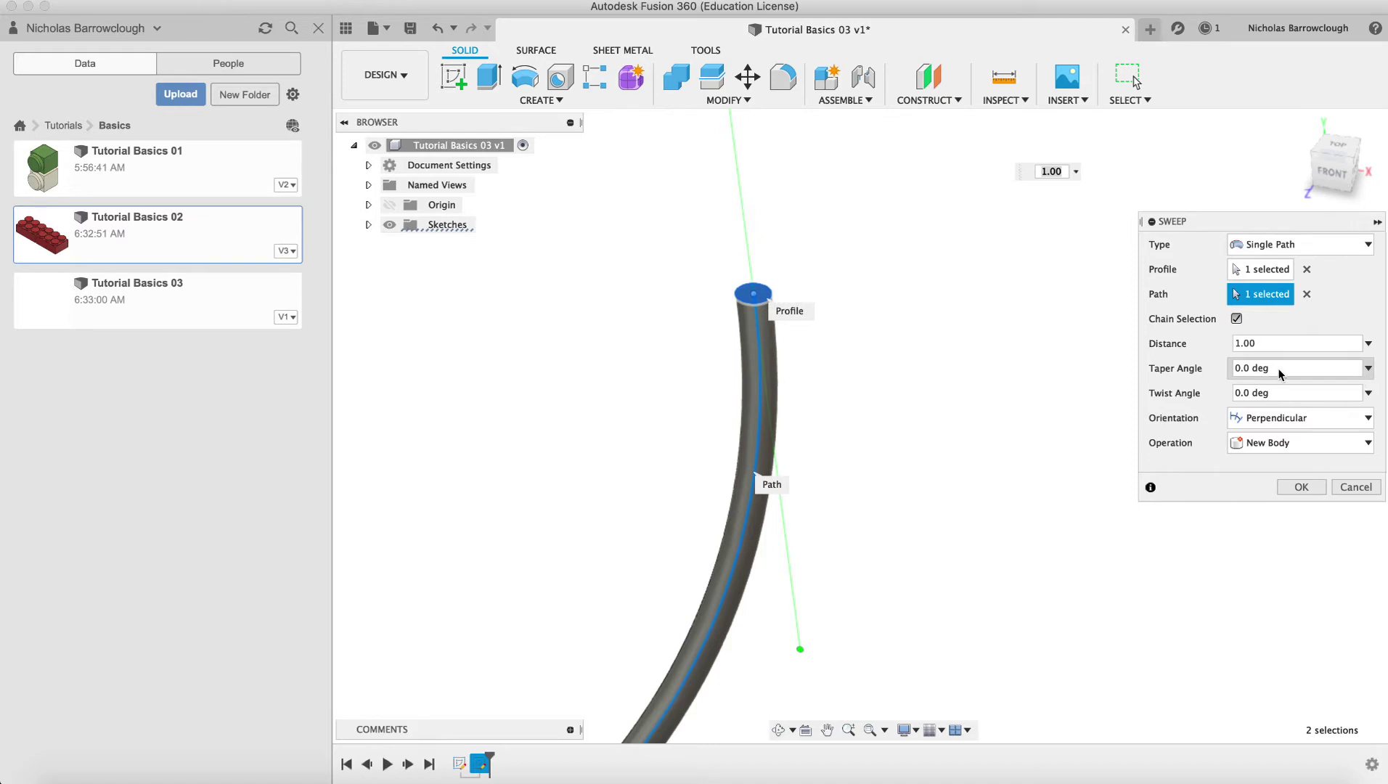
Step: Edit the taper angle and set the sweep distance to 1.0, zooming out to see the path
left_click_drag(1249, 371, 1208, 372)
type("1")
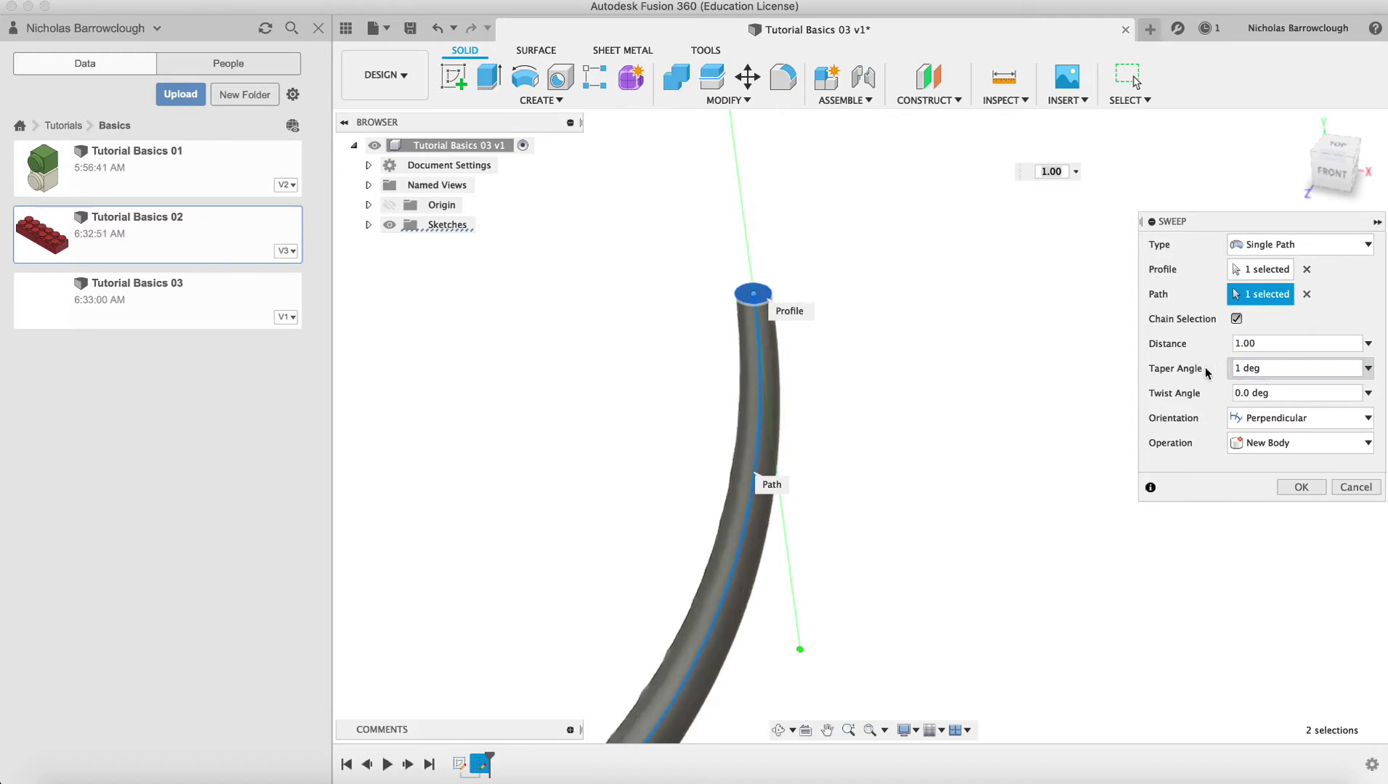
left_click(849, 730)
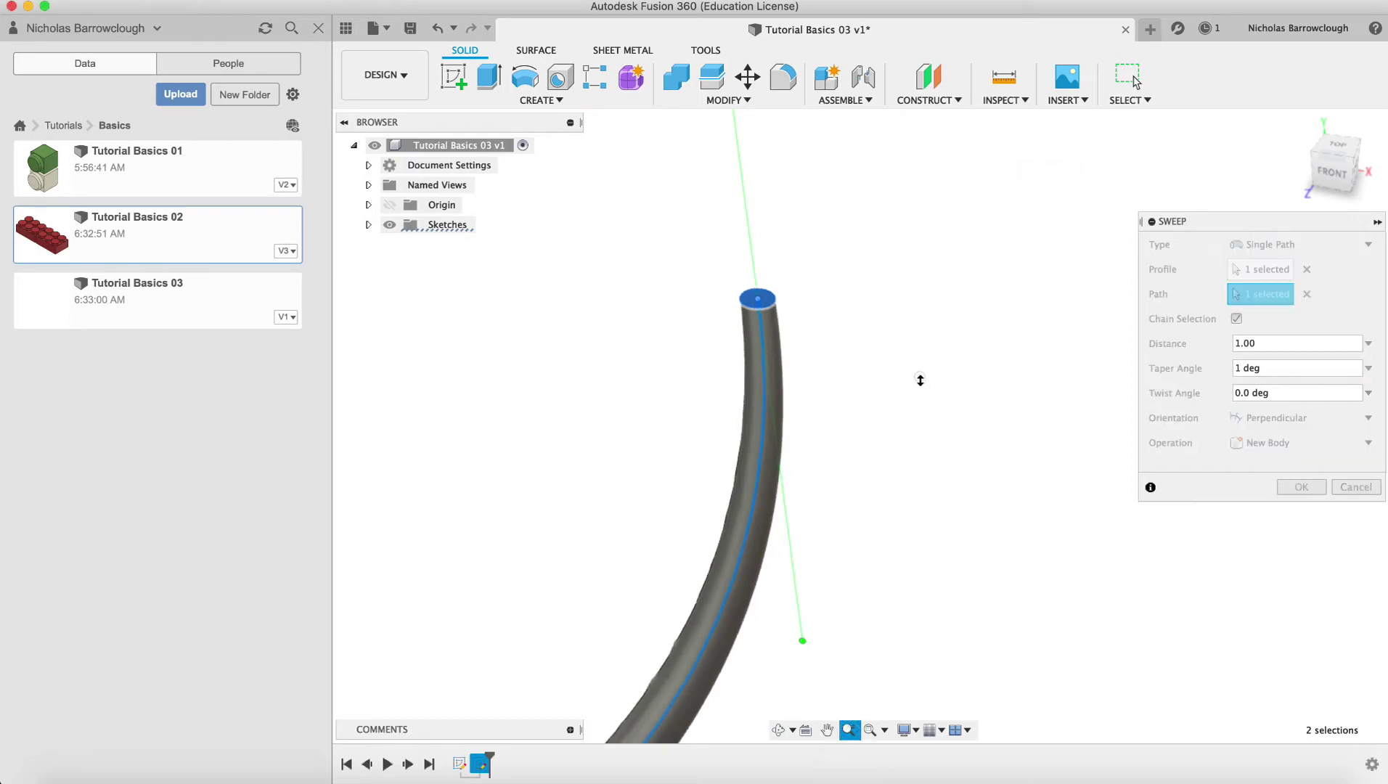
left_click_drag(917, 369, 742, 466)
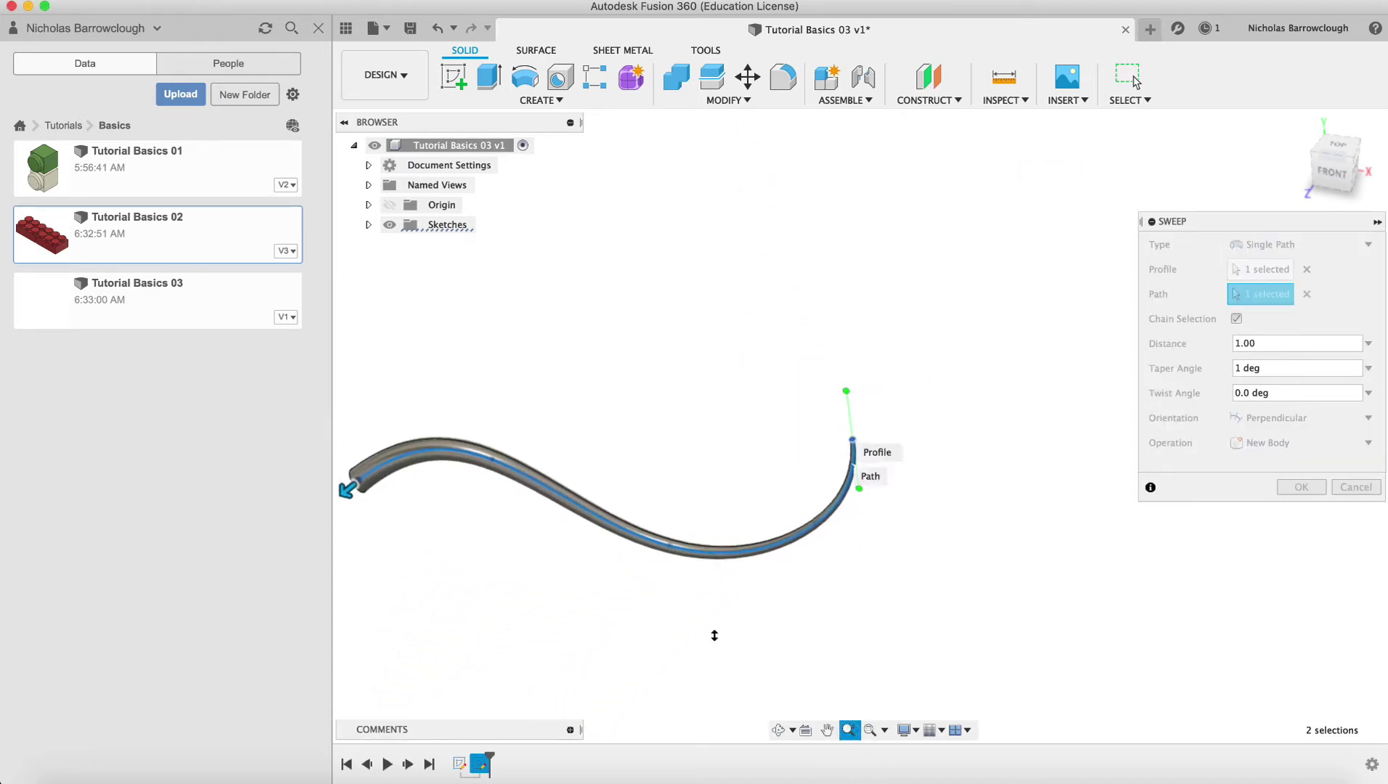
left_click(1236, 344)
left_click(1241, 344)
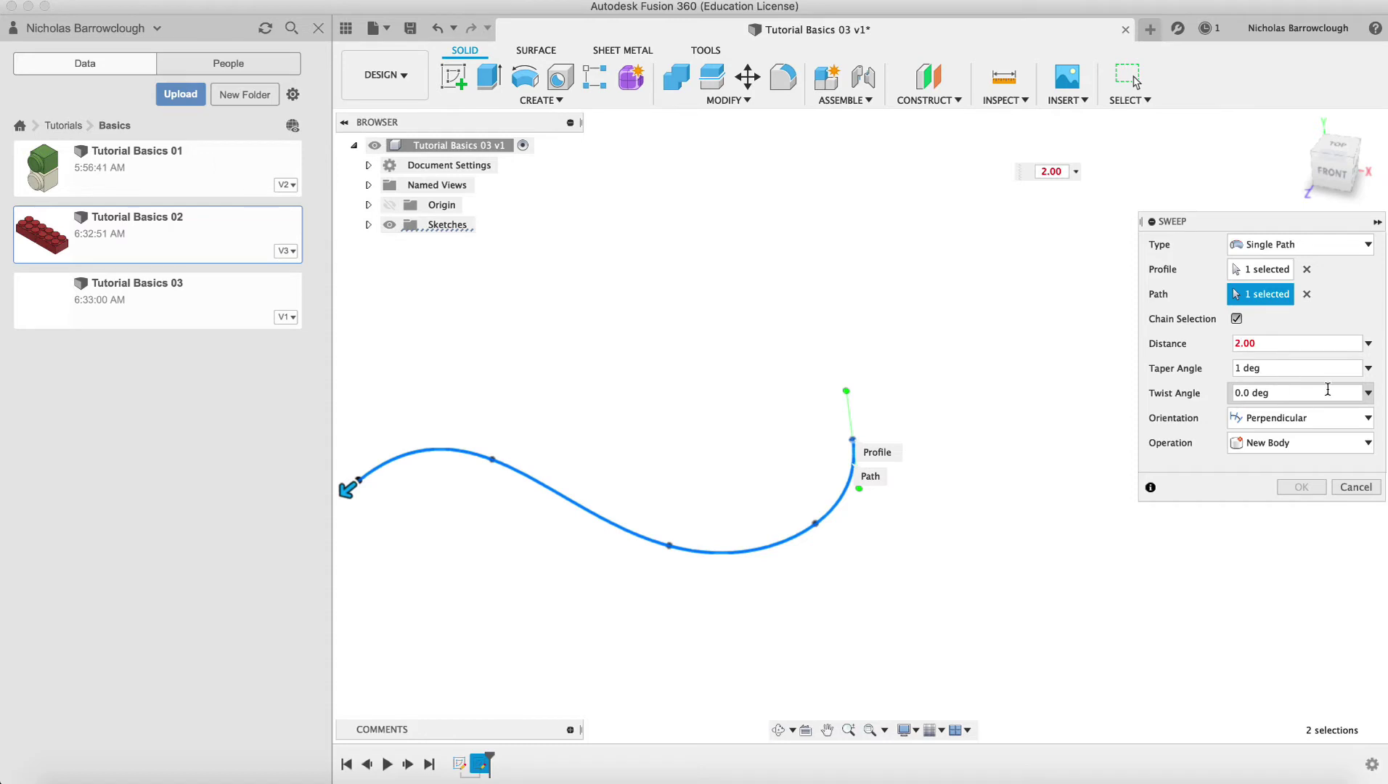
type("1.")
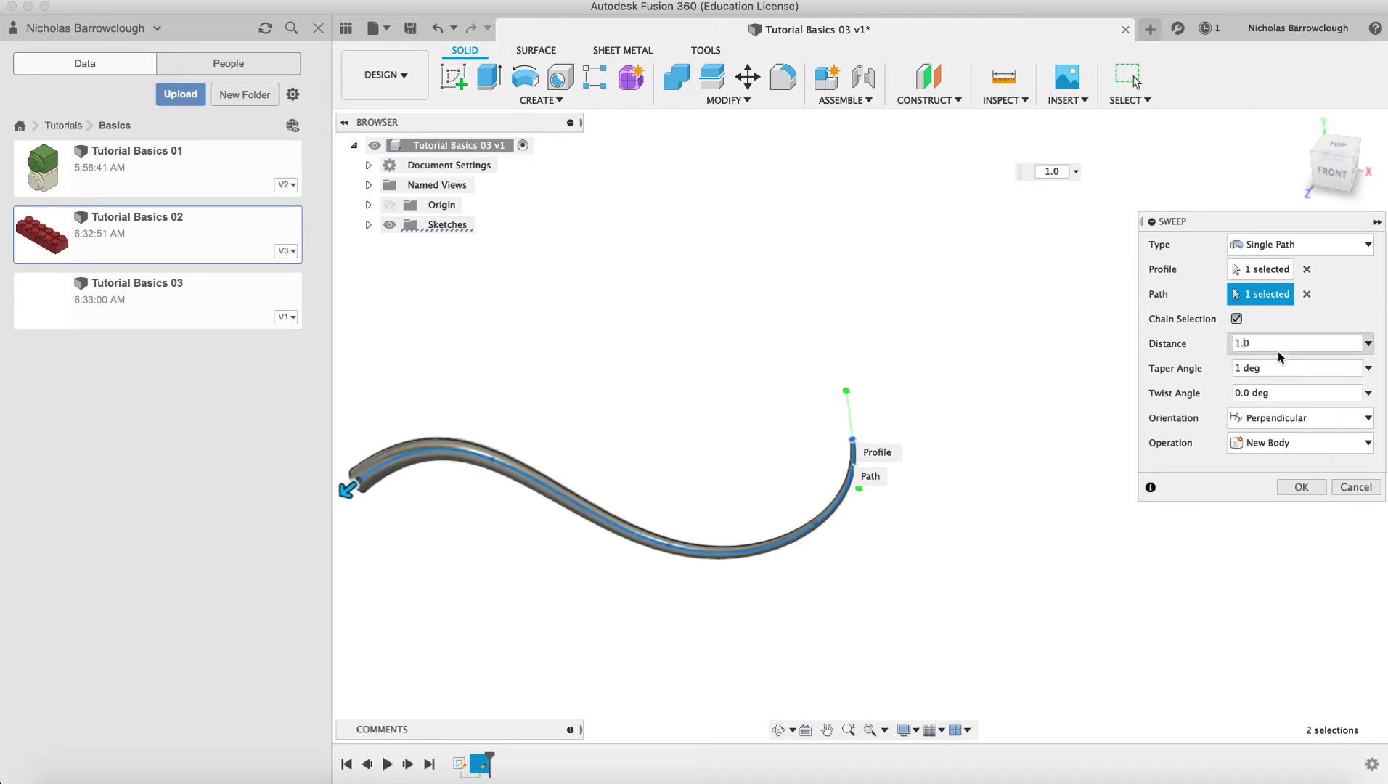
Step: Set the taper angle to 6° and orbit to inspect the flaring preview
left_click(1245, 367)
double_click(1244, 368)
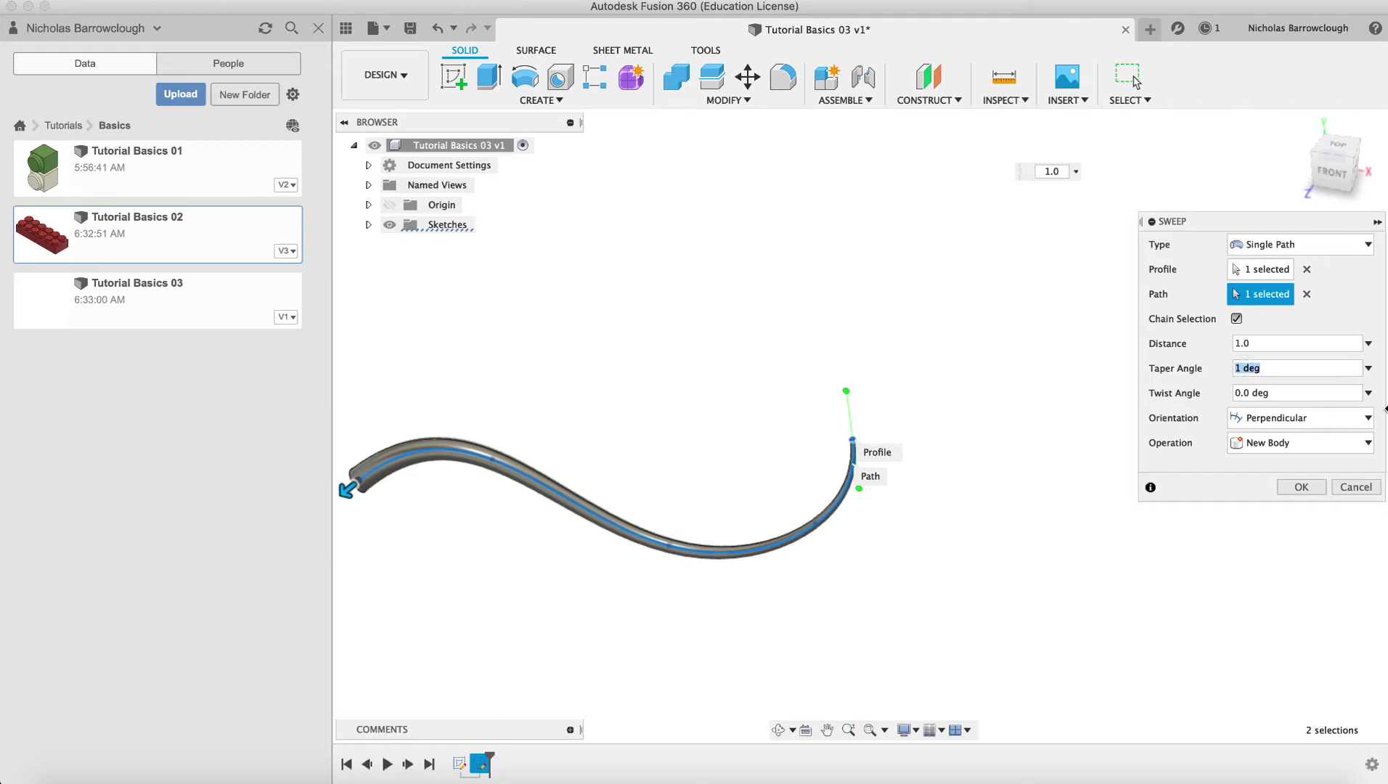
type("2")
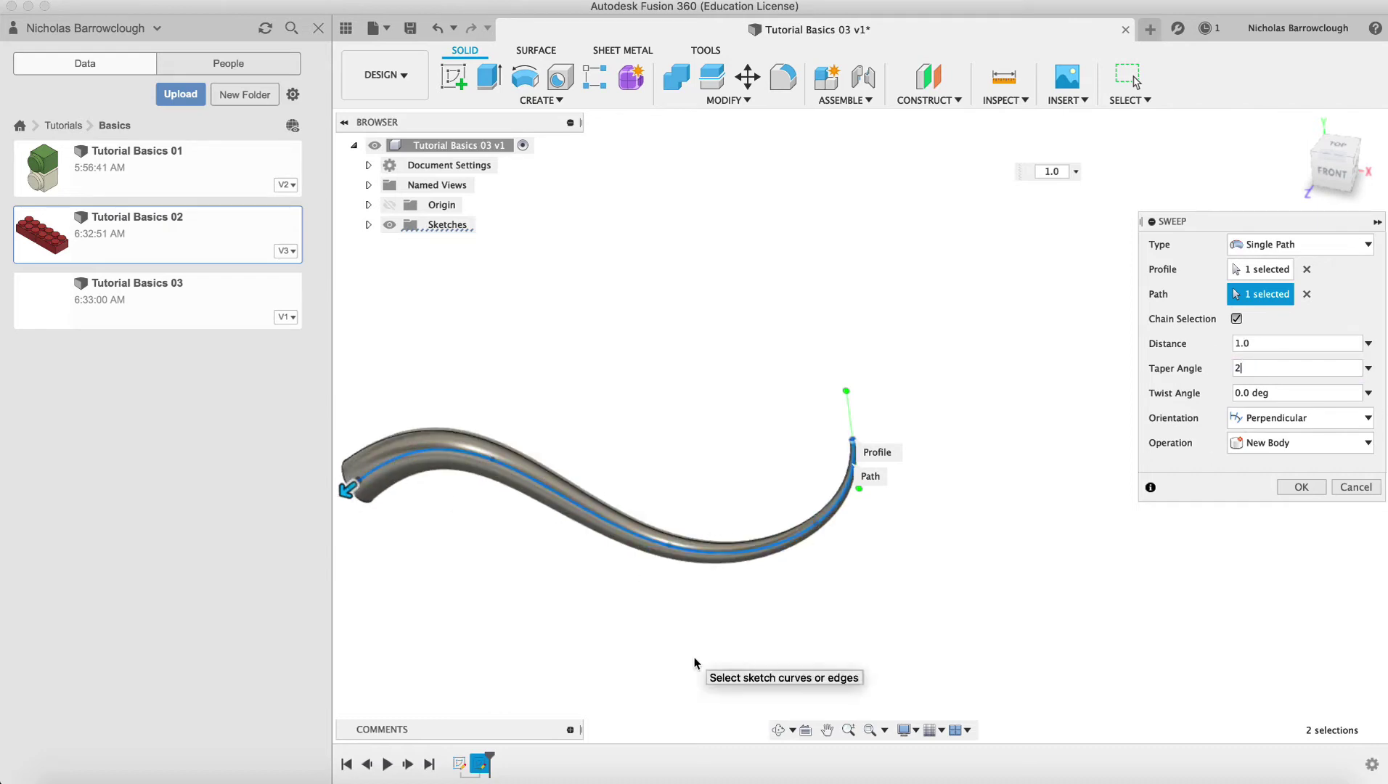
left_click(1336, 363)
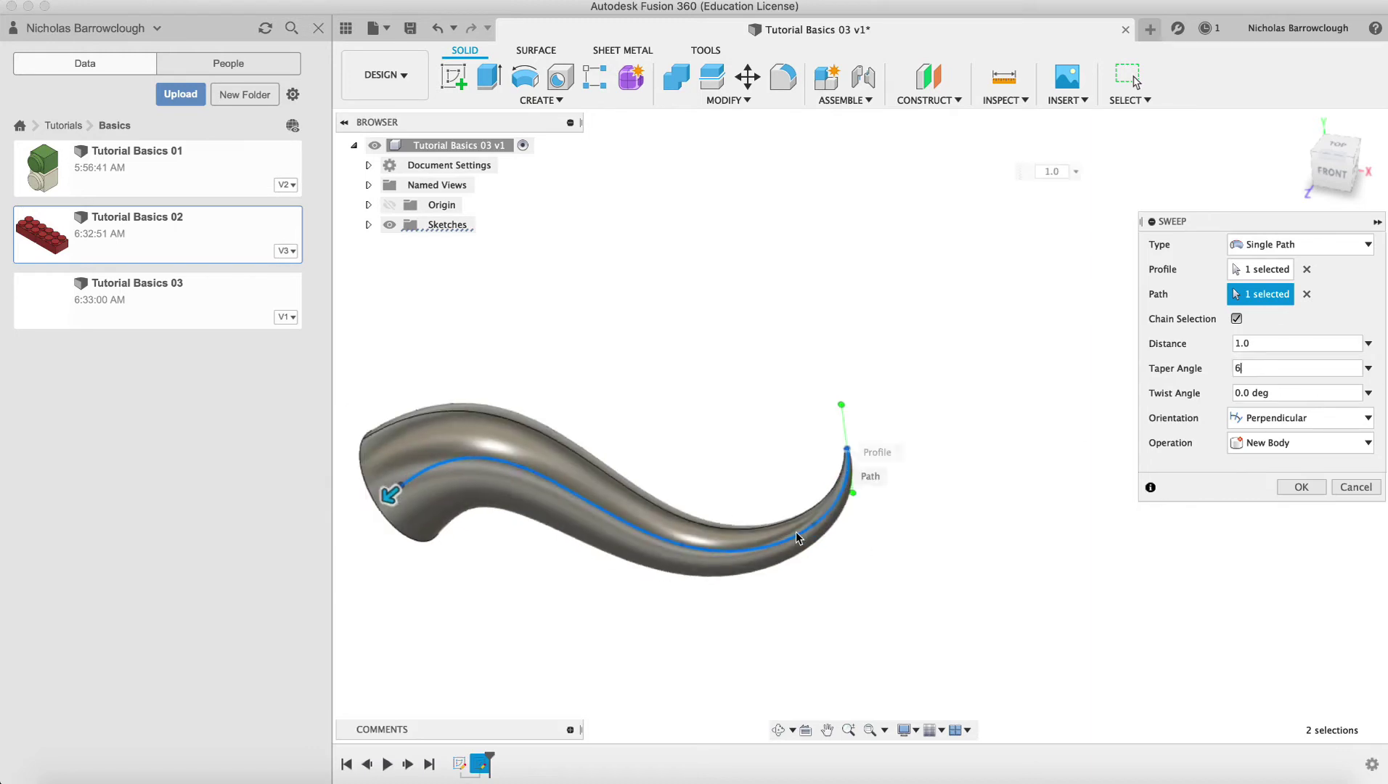
left_click(778, 730)
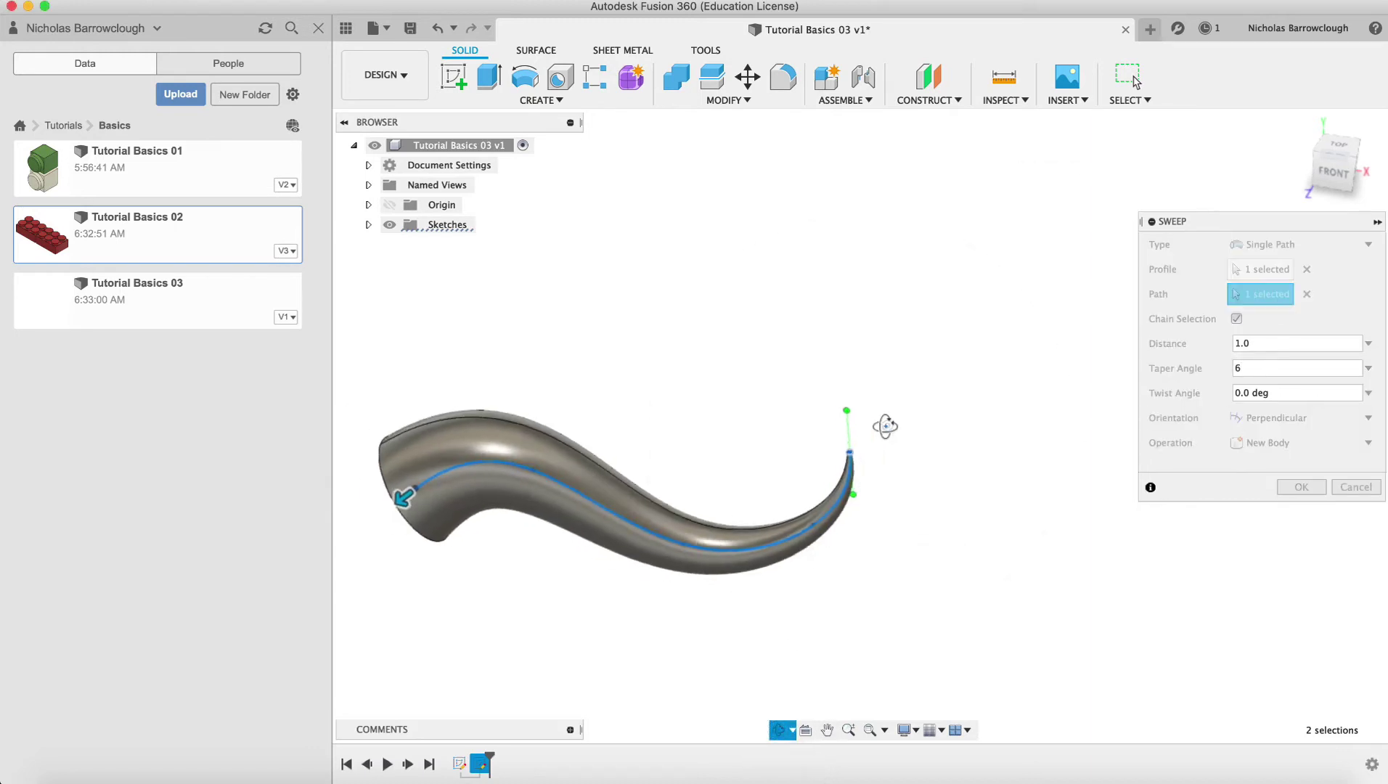
mouse_move(889, 415)
left_mouse_down()
mouse_move(985, 360)
mouse_move(865, 396)
mouse_move(887, 398)
left_mouse_up()
Step: Cancel the sweep, zoom in on the path end, and hide Sketch2 in the Browser
key("Escape")
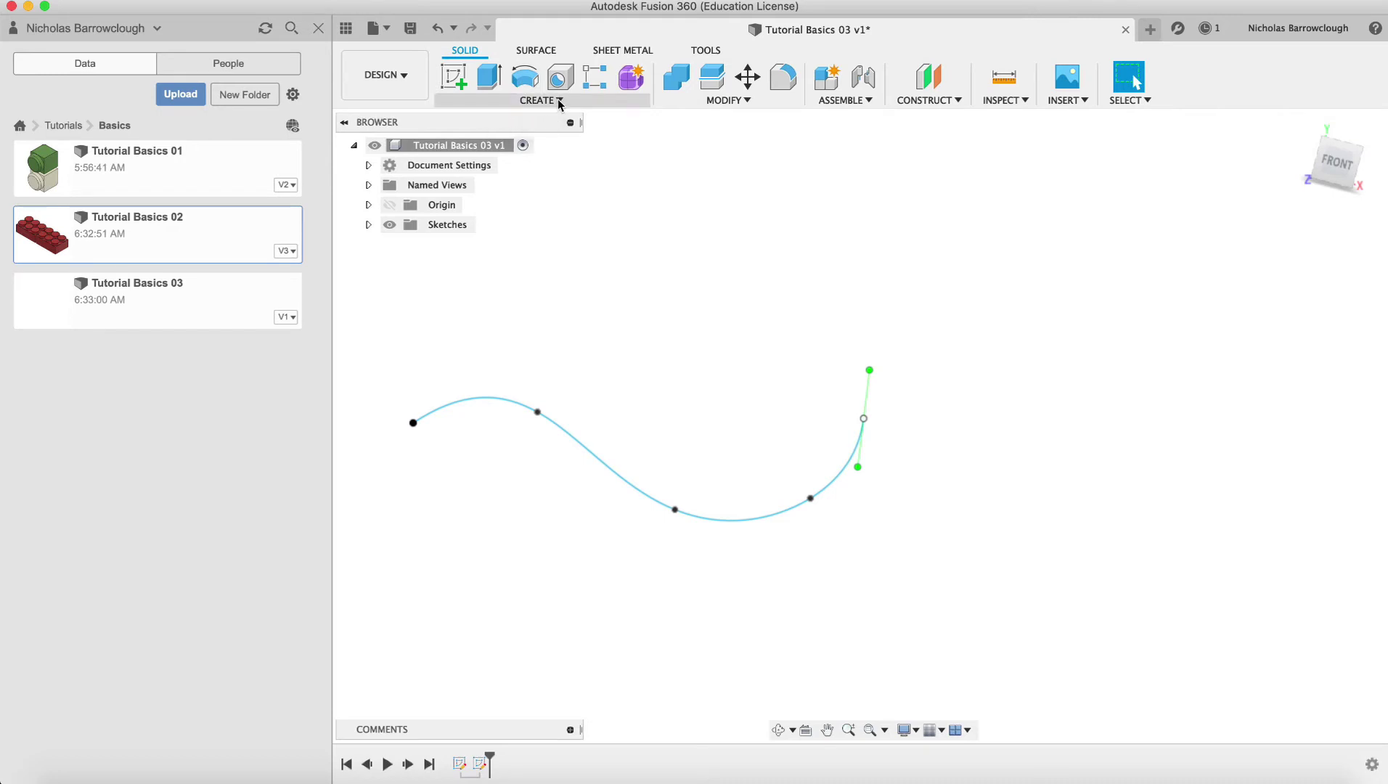
left_click(849, 729)
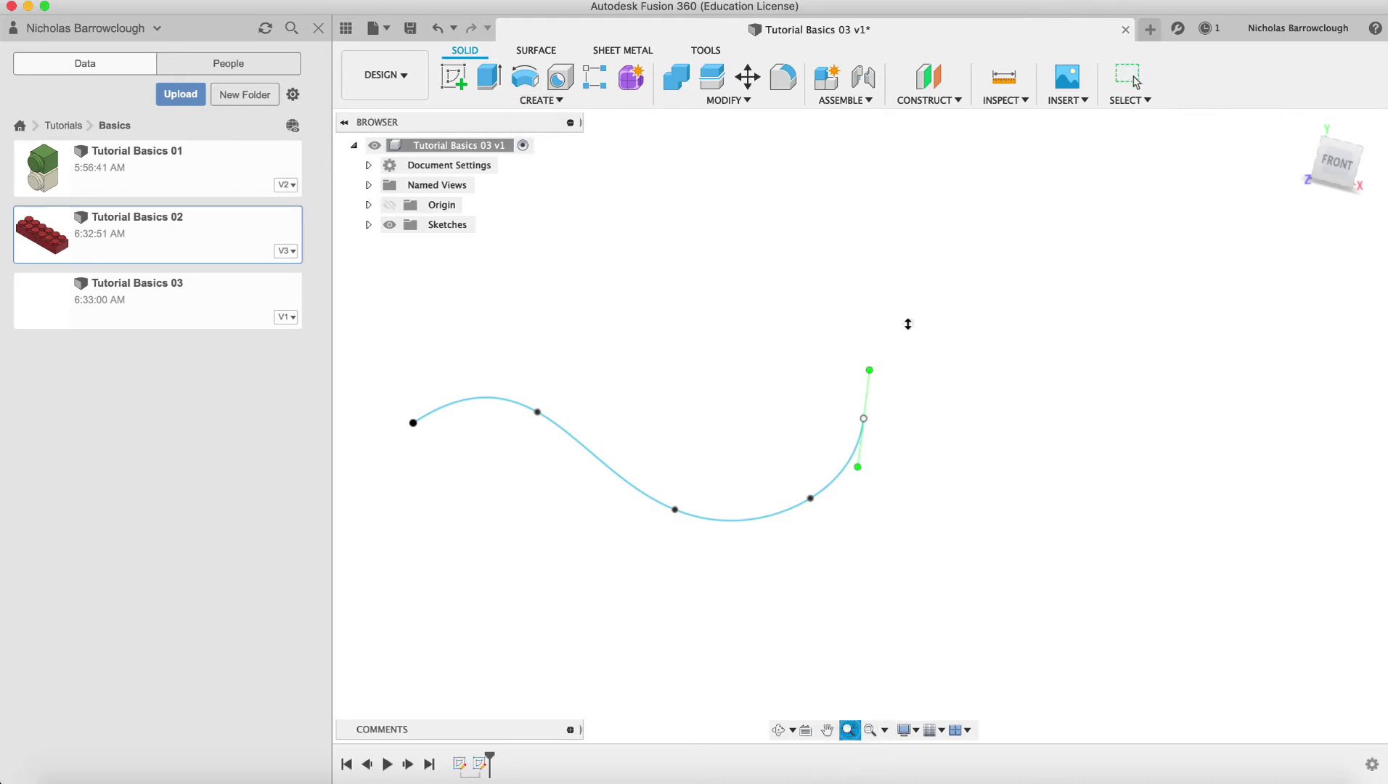
mouse_move(907, 323)
left_mouse_down()
mouse_move(899, 459)
mouse_move(846, 481)
left_mouse_up()
left_click(779, 730)
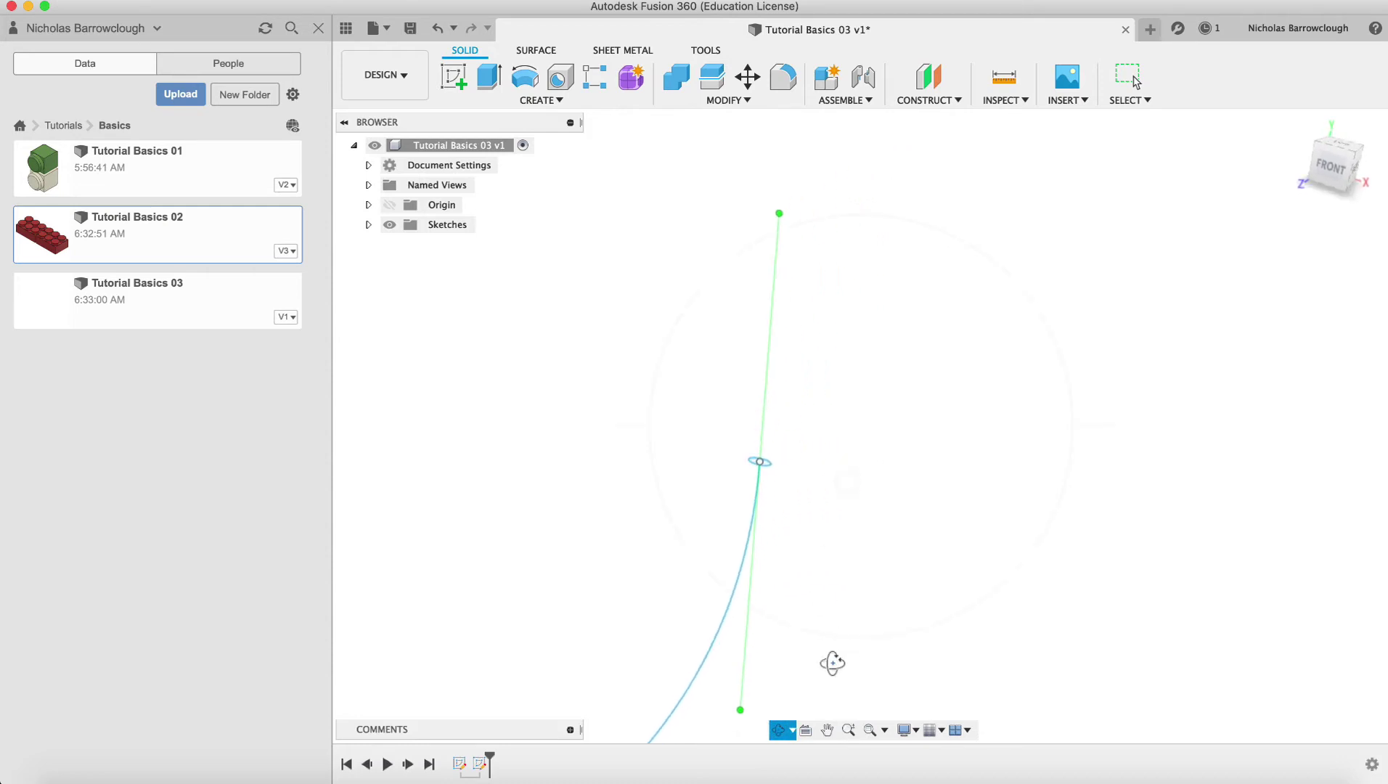
left_click_drag(831, 662, 826, 638)
left_click(848, 730)
mouse_move(899, 462)
left_mouse_down()
mouse_move(902, 415)
mouse_move(902, 445)
left_mouse_up()
key("Escape")
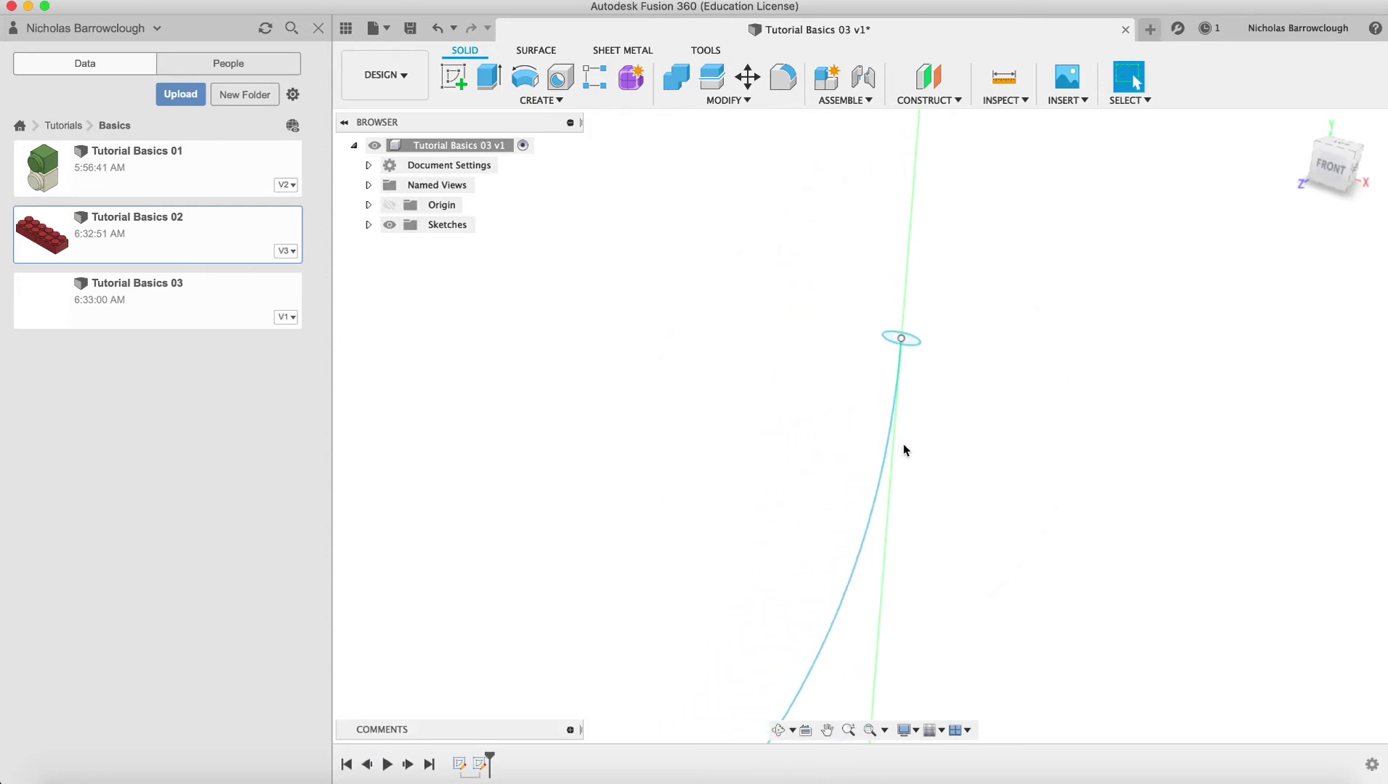
left_click(368, 224)
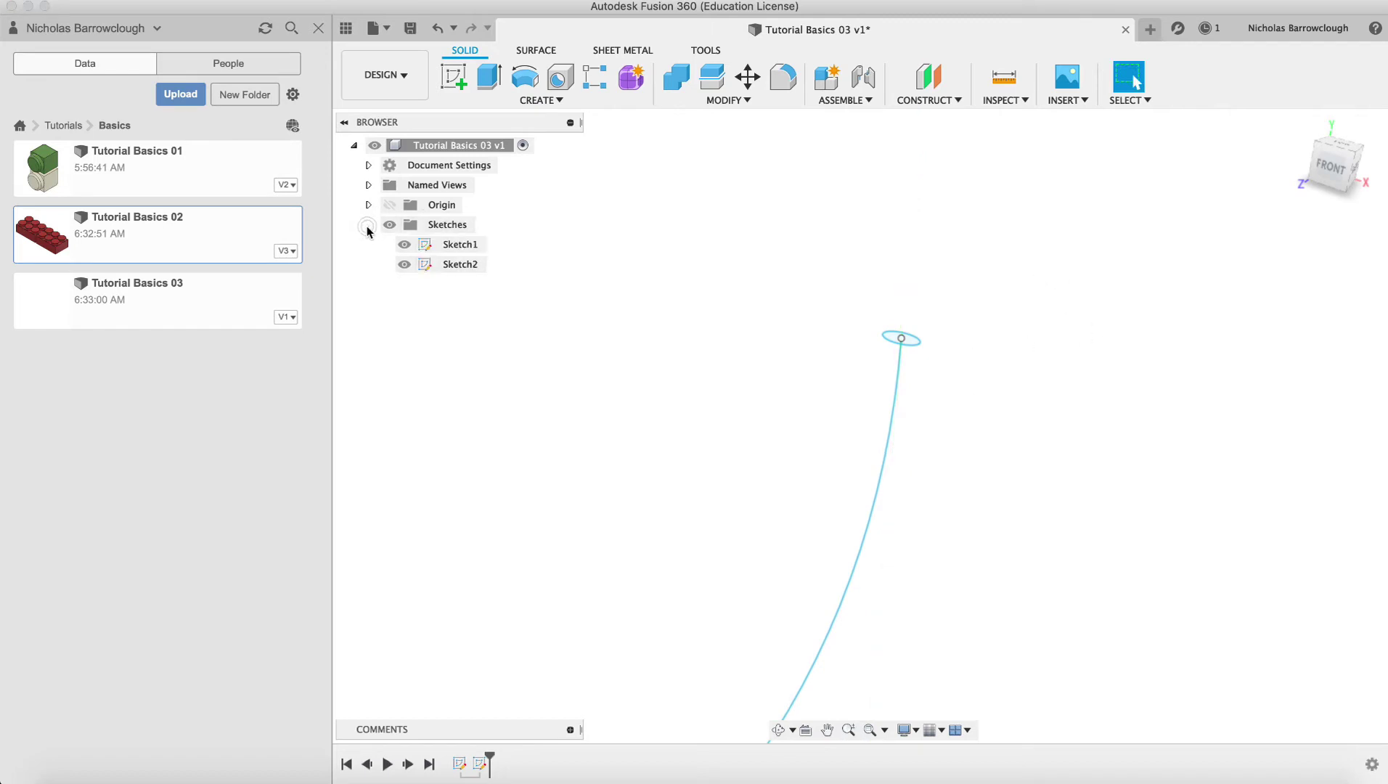
left_click(405, 265)
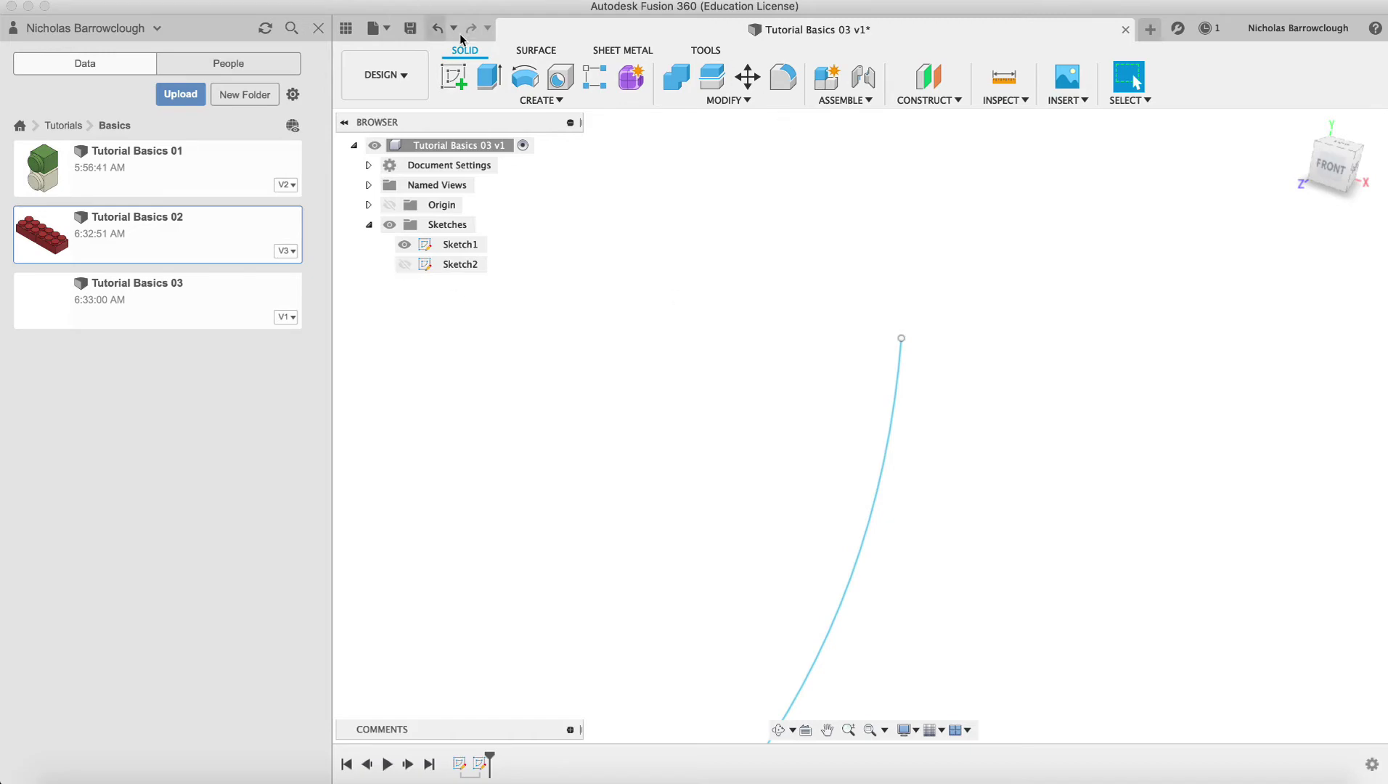
Step: Draw a 5 mm by 5 mm two-point rectangle on the XY plane near the path end
left_click(454, 76)
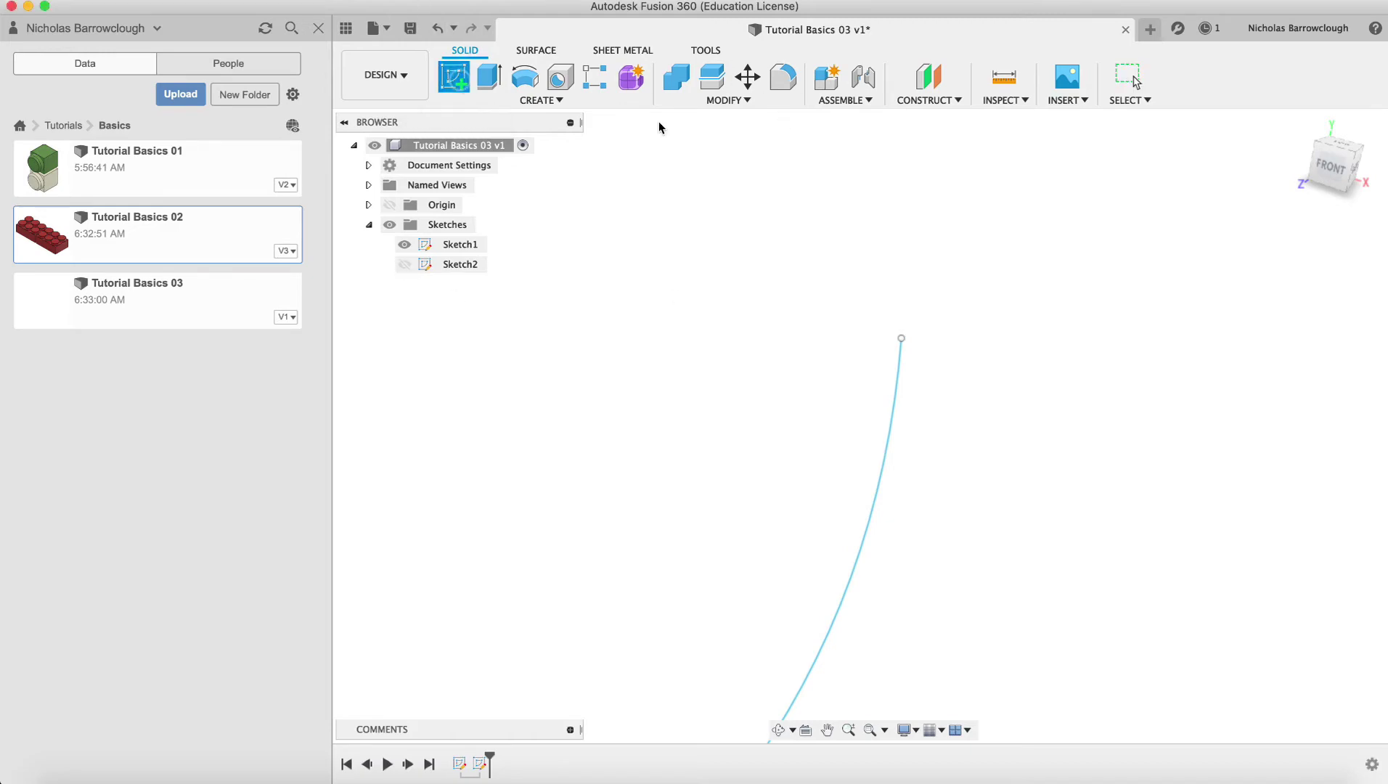
left_click(849, 730)
left_click_drag(880, 397, 878, 280)
key("Escape")
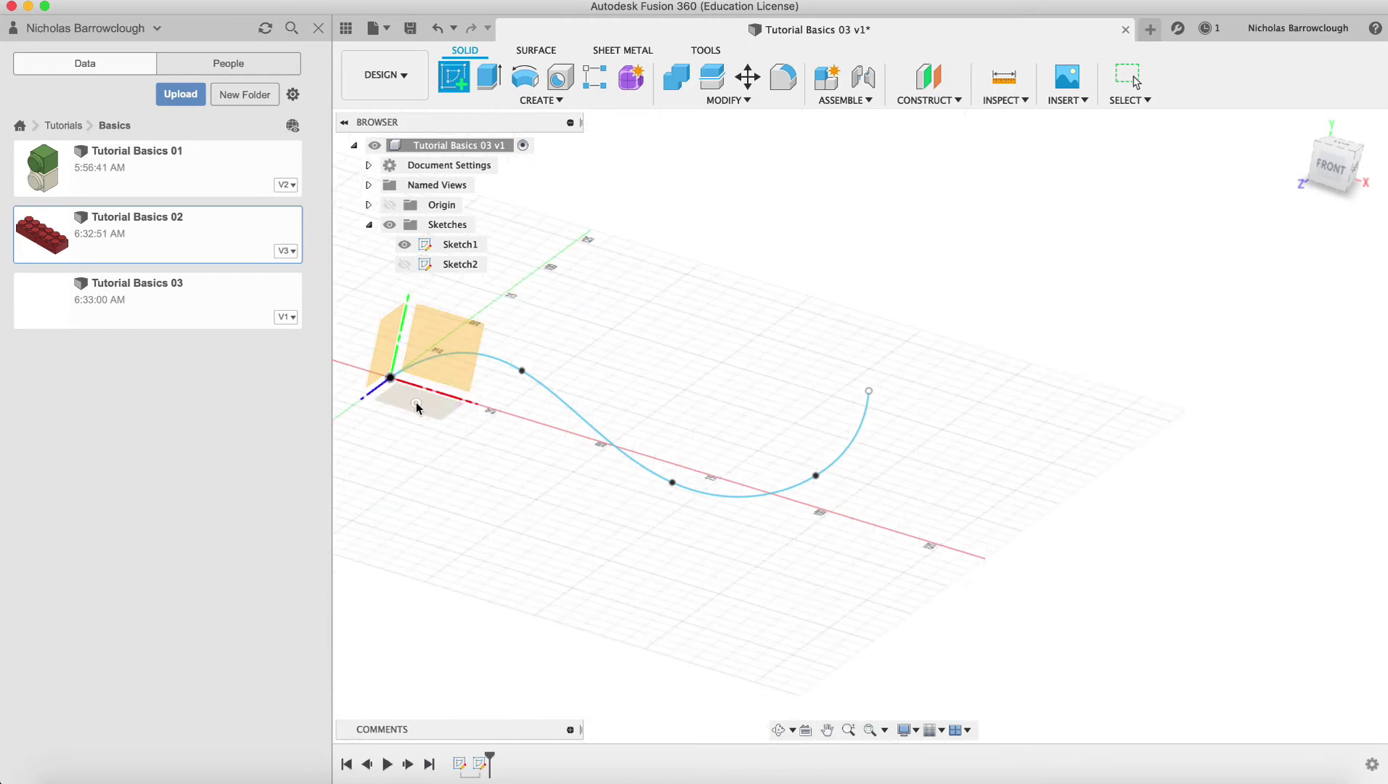
left_click(418, 408)
left_click(489, 77)
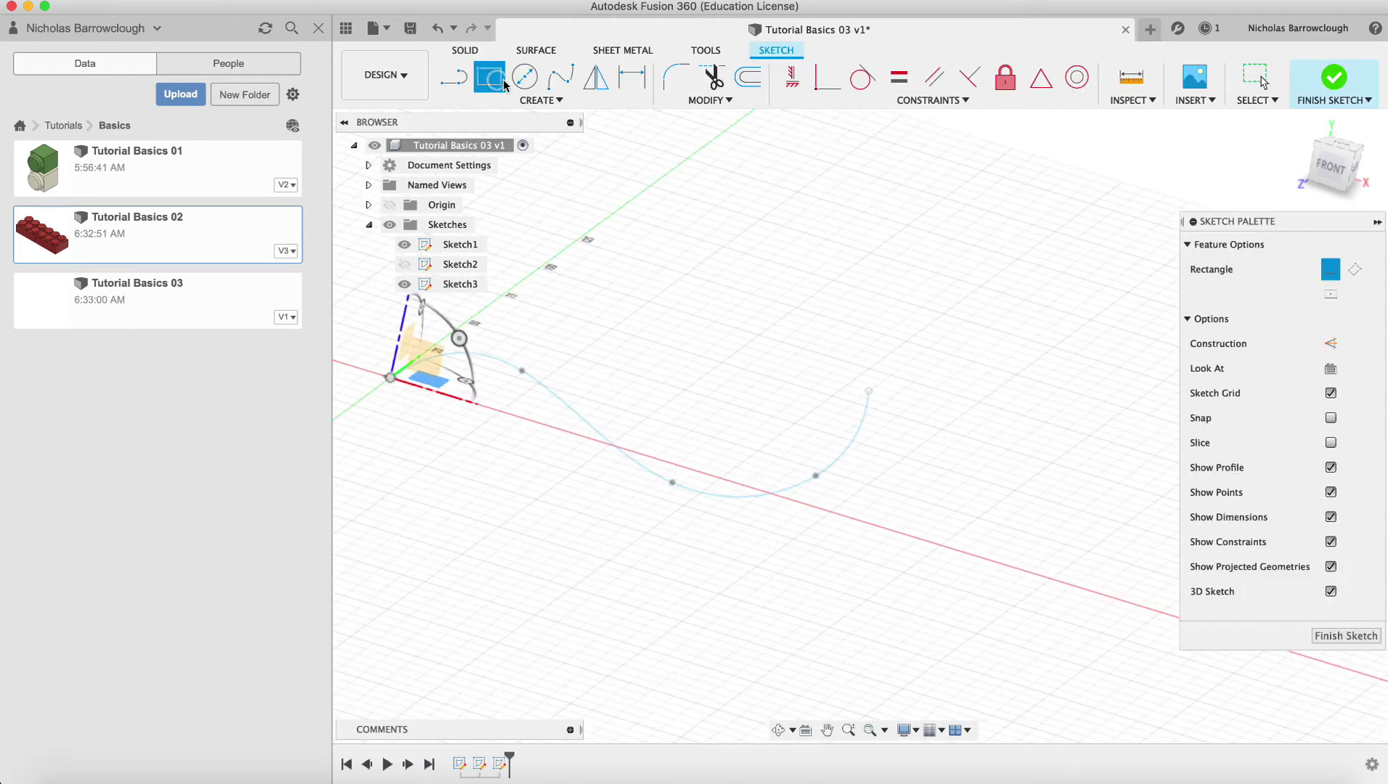
left_click(1343, 146)
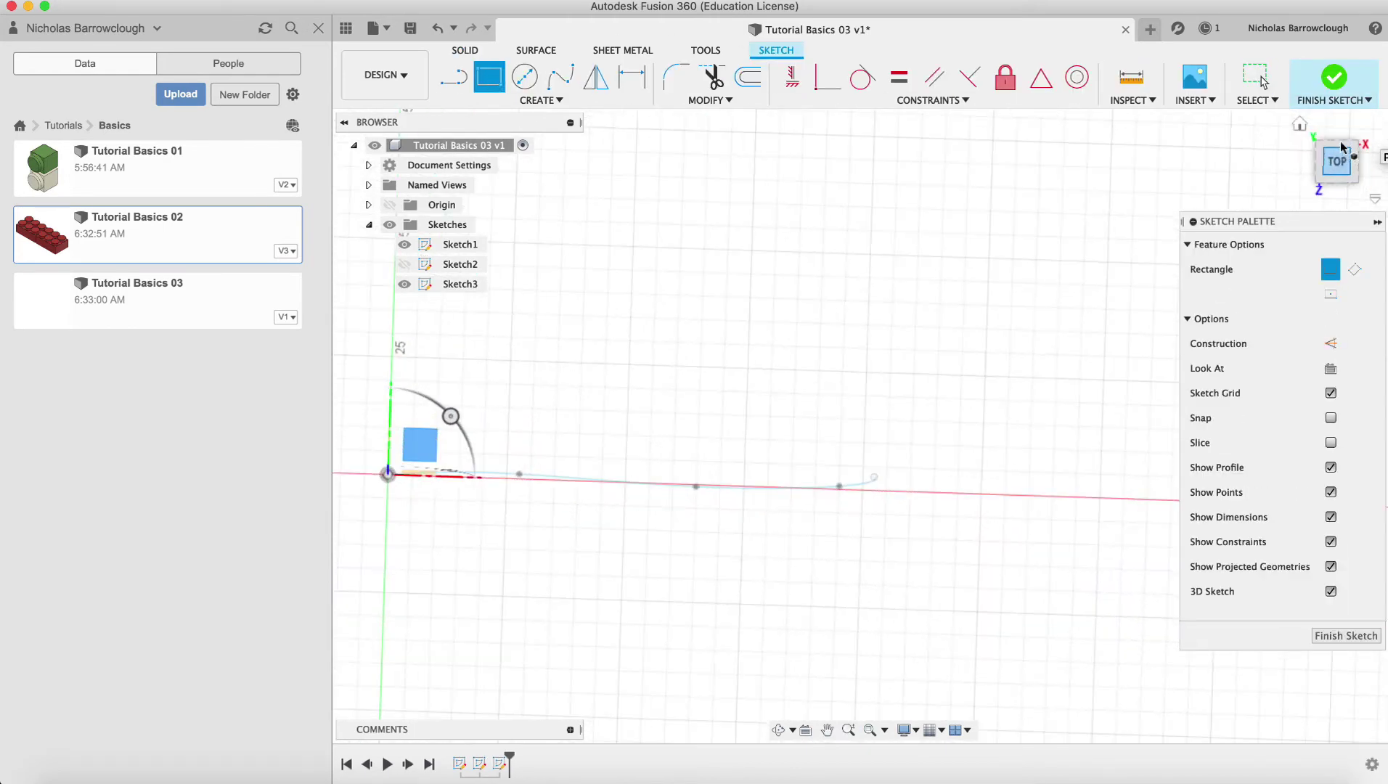
left_click(866, 498)
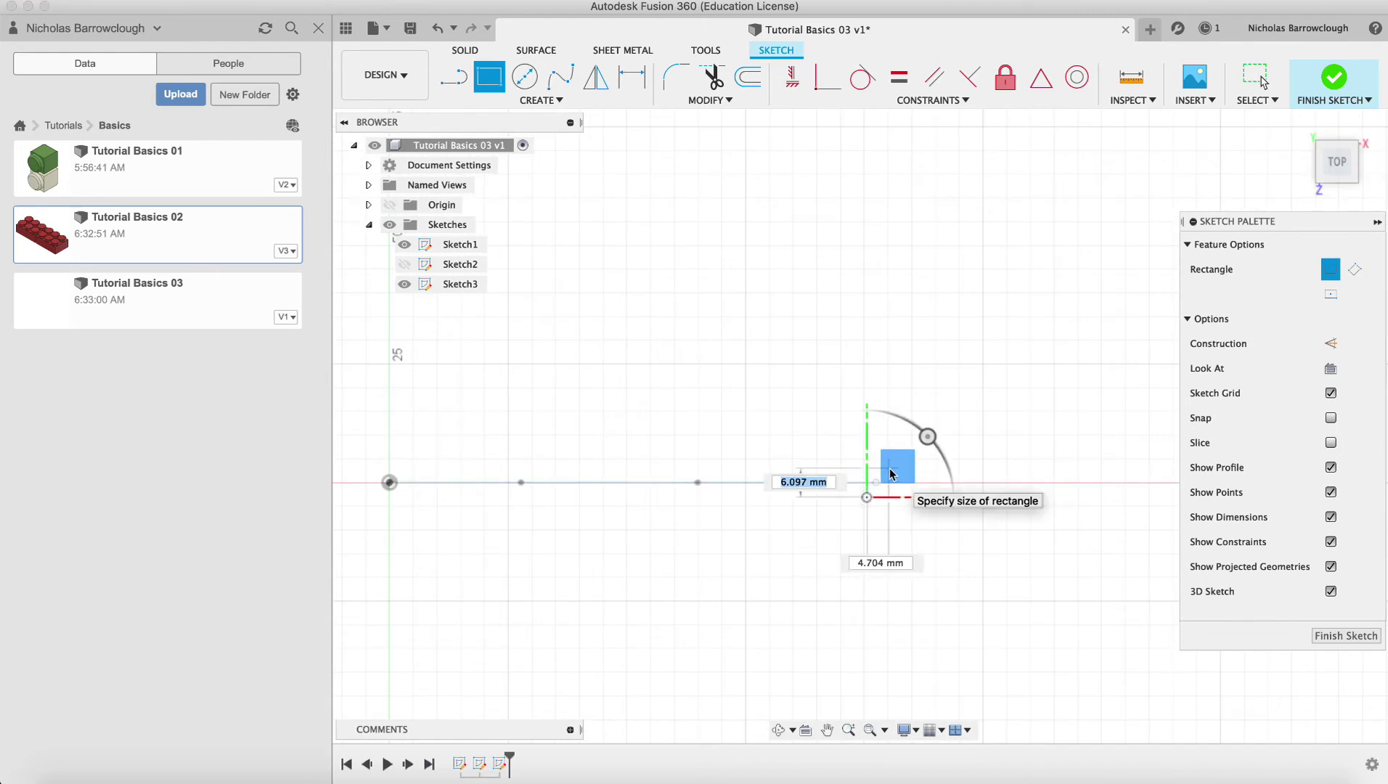
type("5")
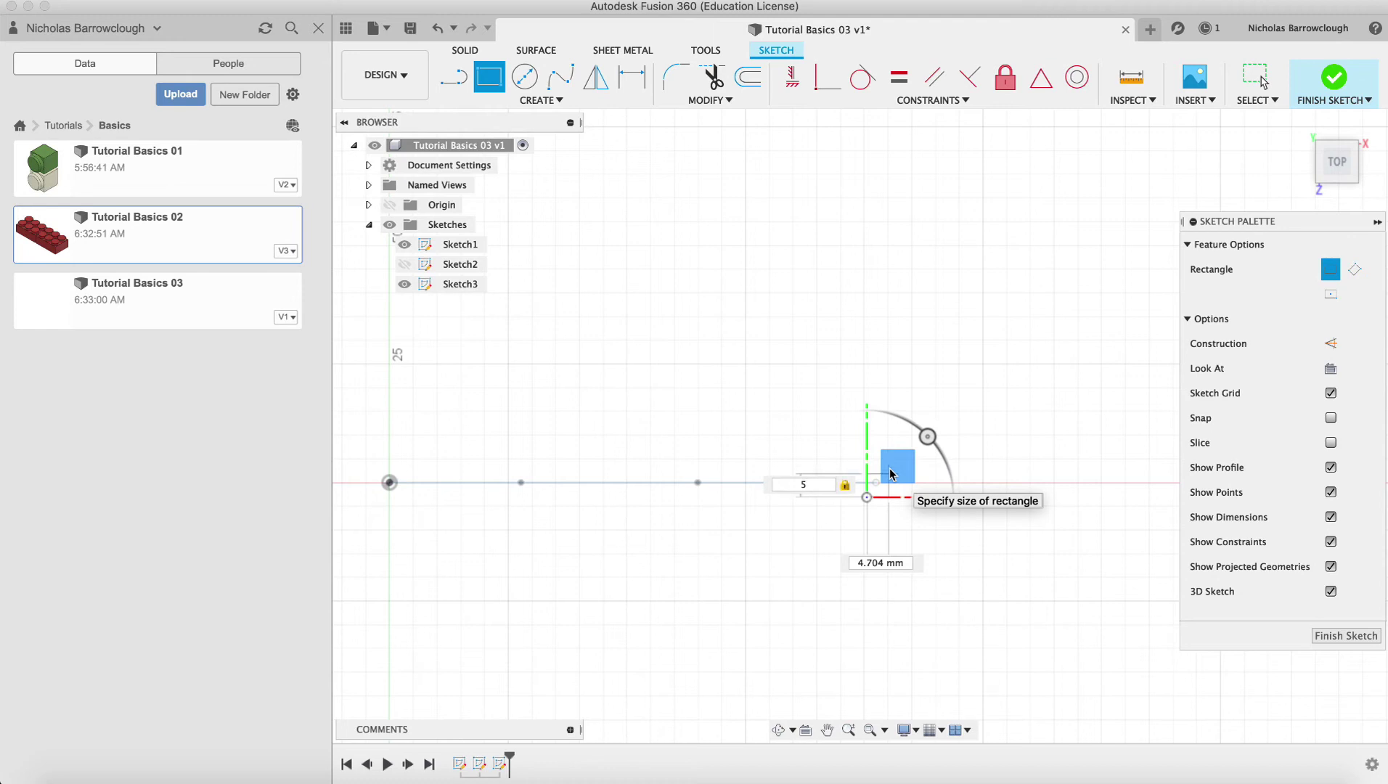
key("Tab")
type("5")
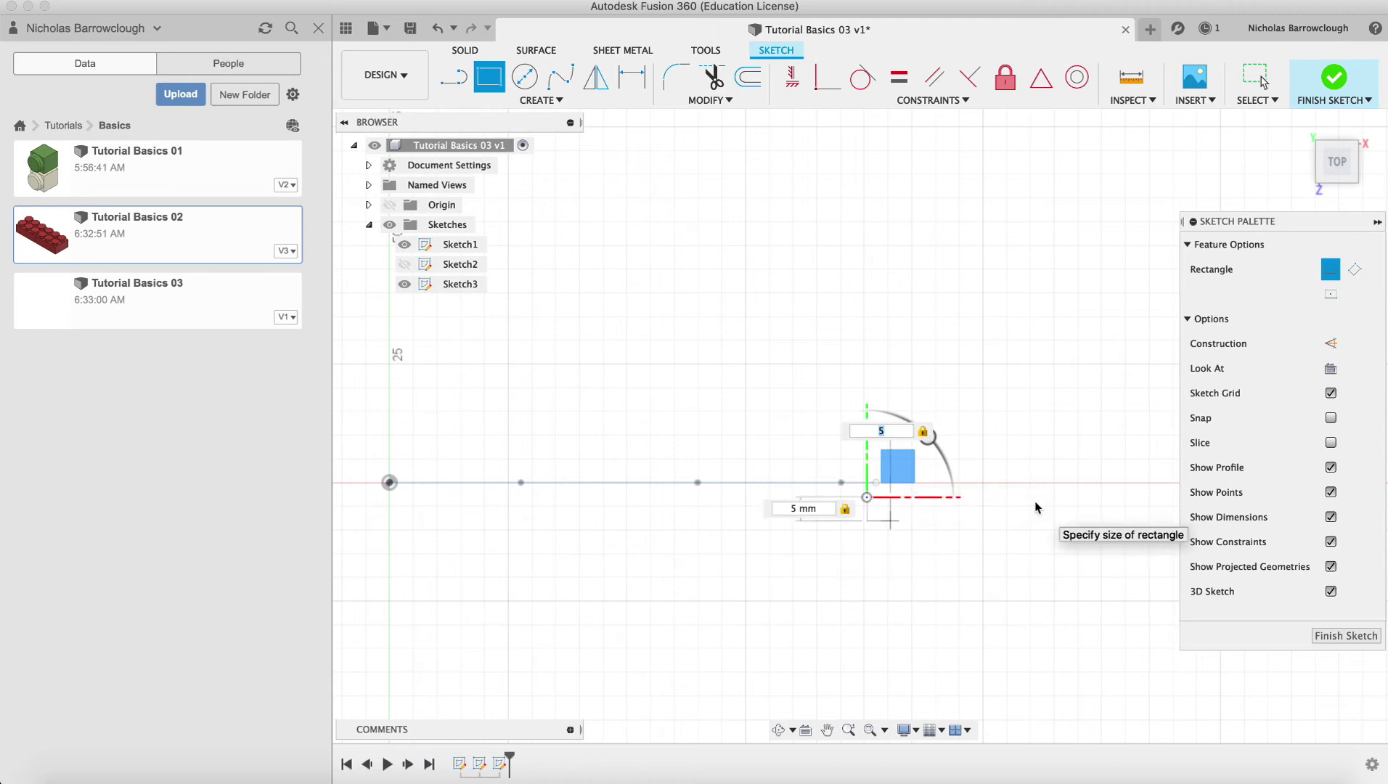
key("Return")
Step: Finish Sketch3, then orbit and zoom to view the square beside the S-curve
left_click(1346, 561)
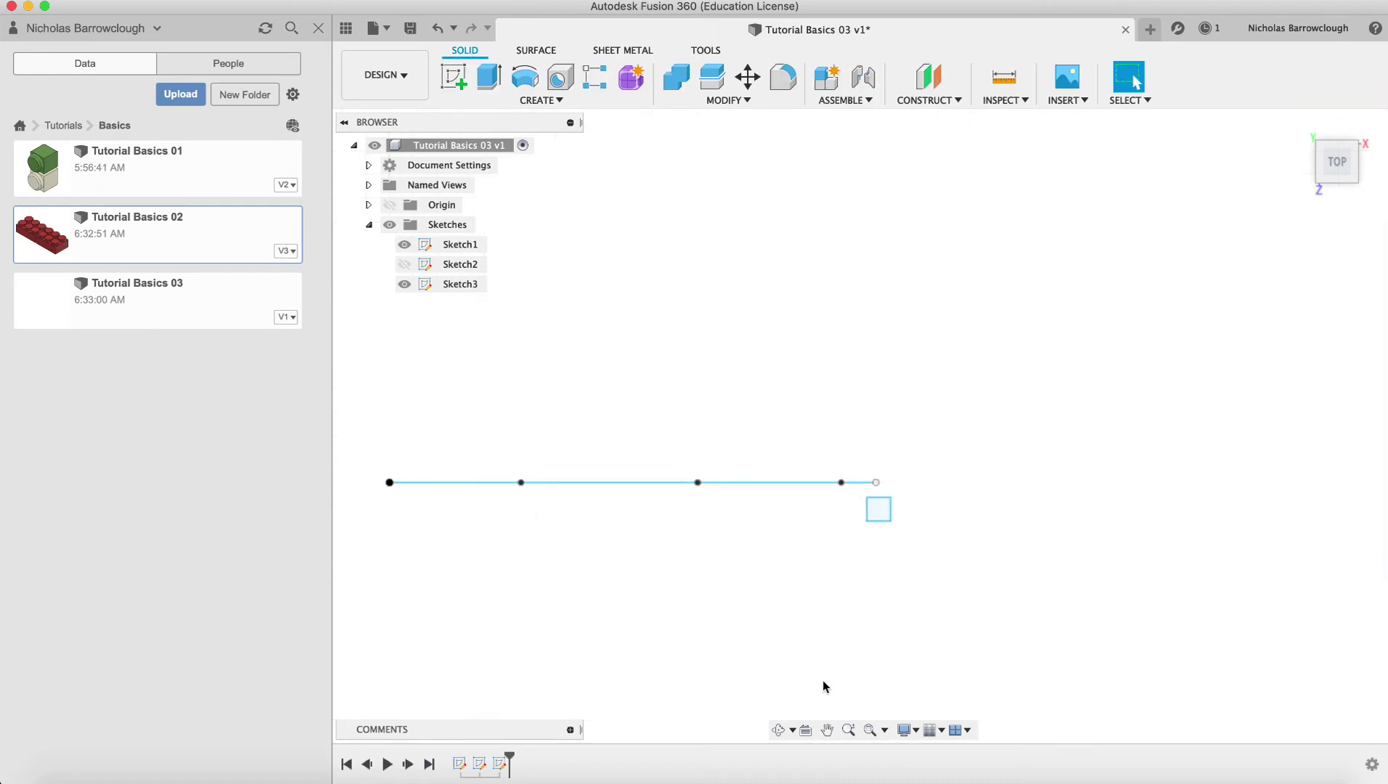
left_click(774, 728)
left_click_drag(824, 617, 853, 435)
left_click(849, 730)
left_click_drag(885, 358, 886, 440)
Step: Try moving the square's four edges so its top-right corner snaps onto the path's end
key("Escape")
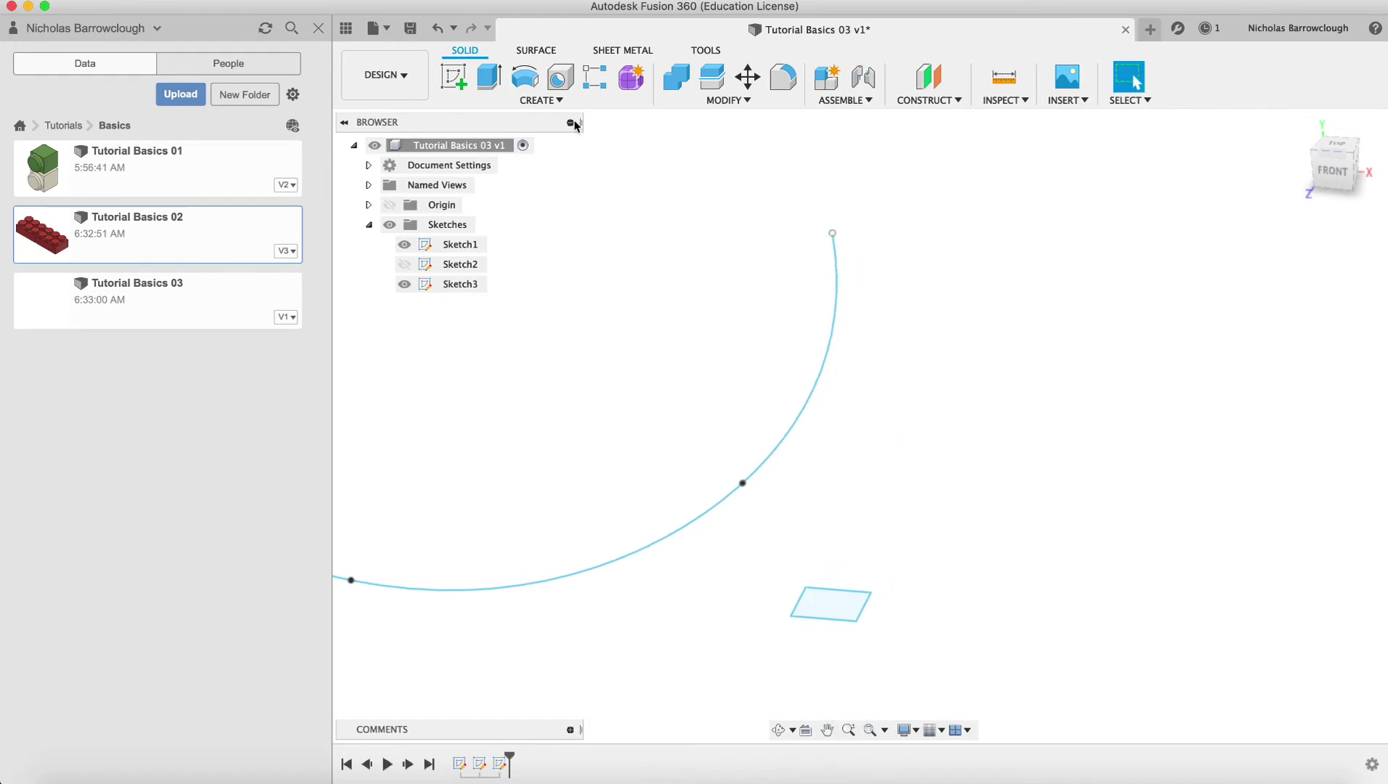
left_click(747, 76)
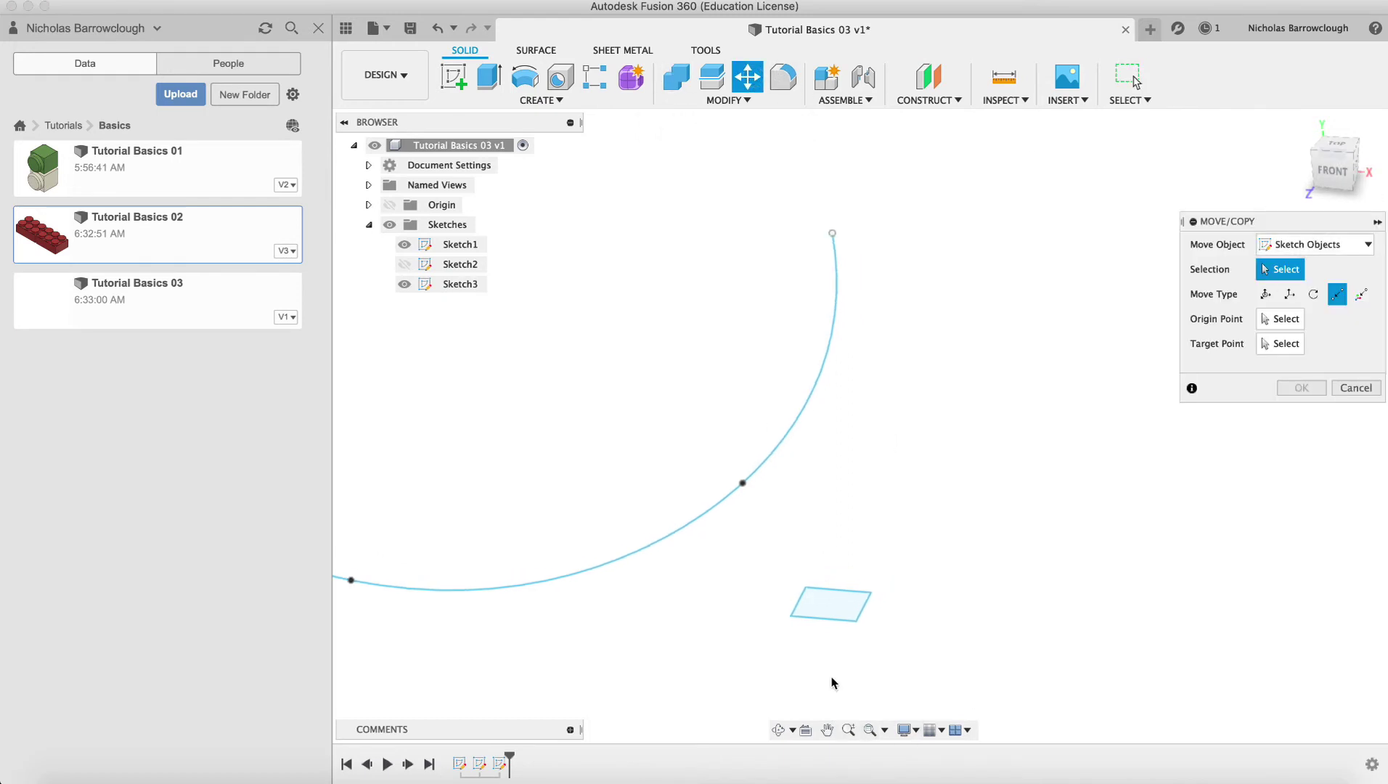
left_click(847, 618)
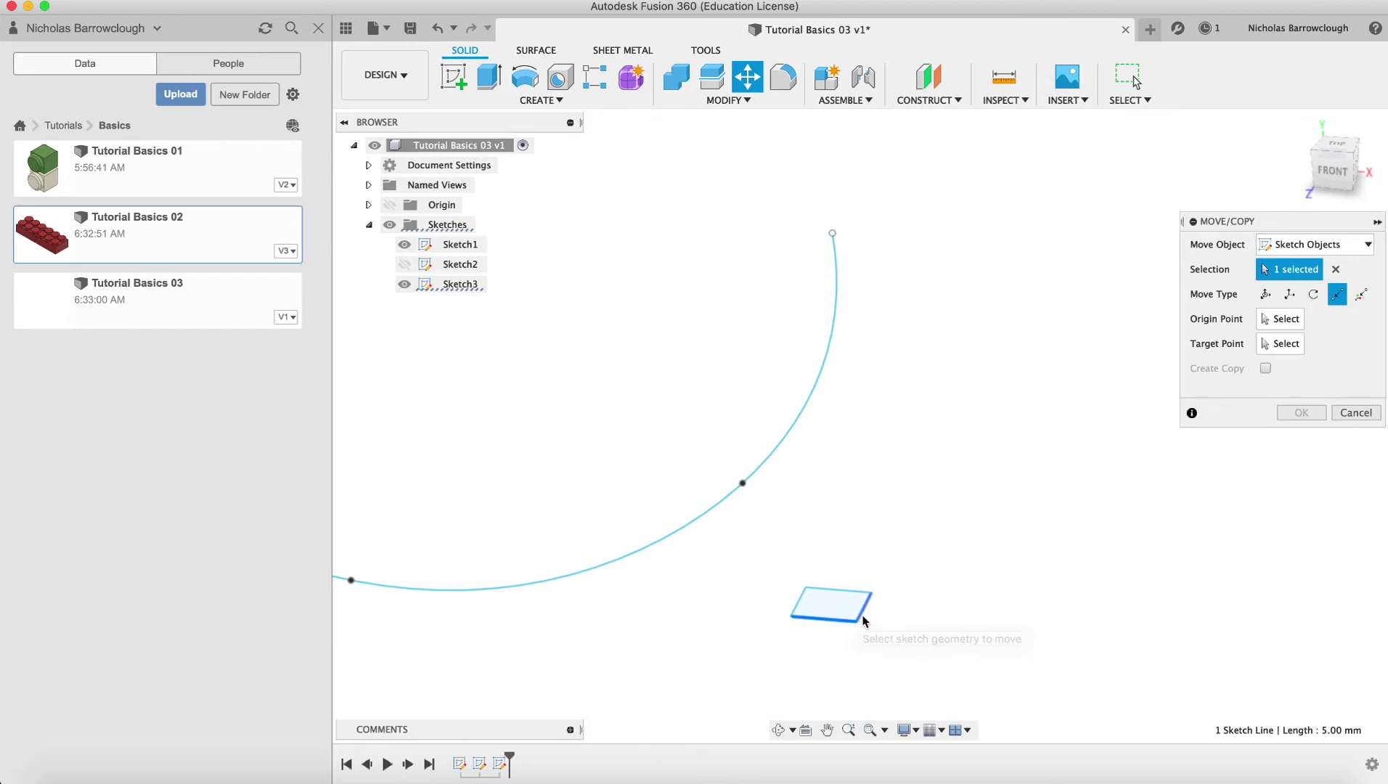
left_click(865, 610)
left_click(843, 589)
left_click(800, 607)
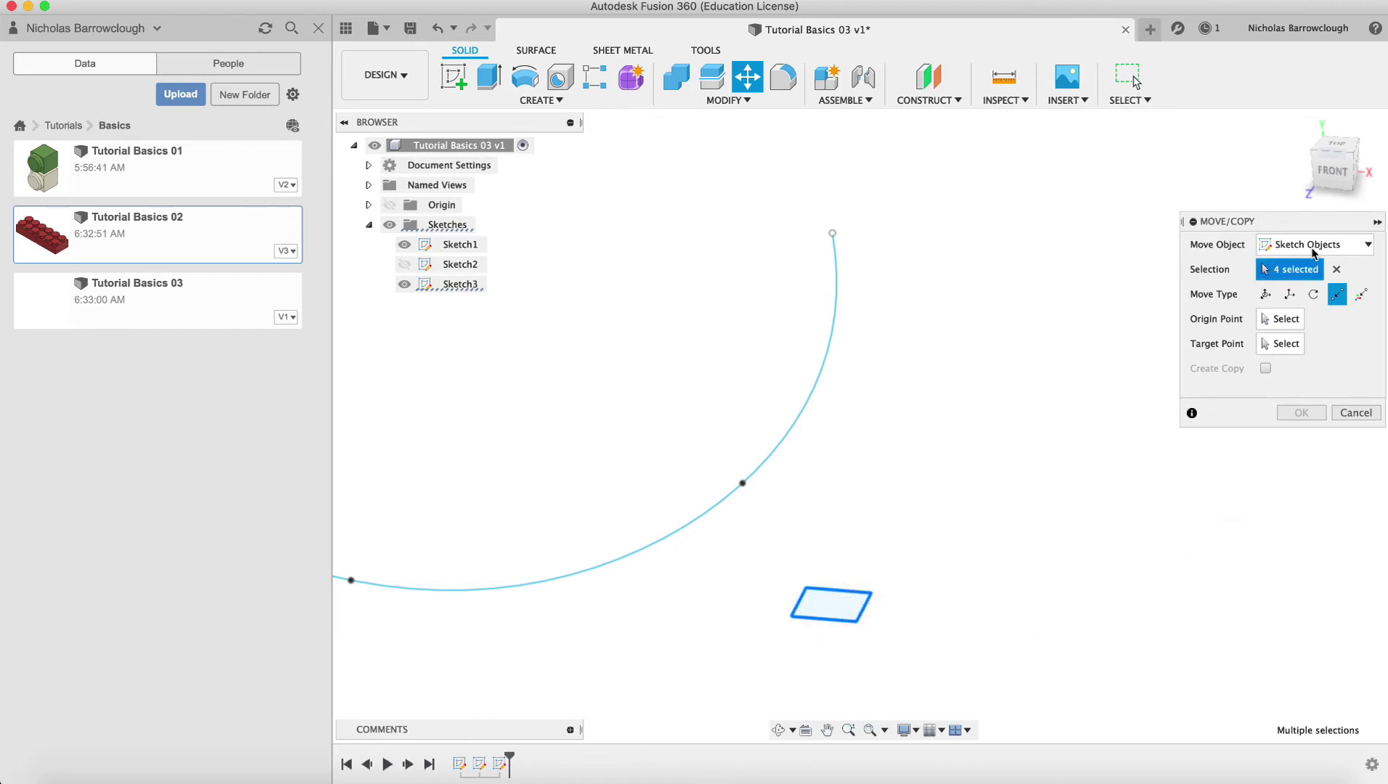
left_click(1283, 322)
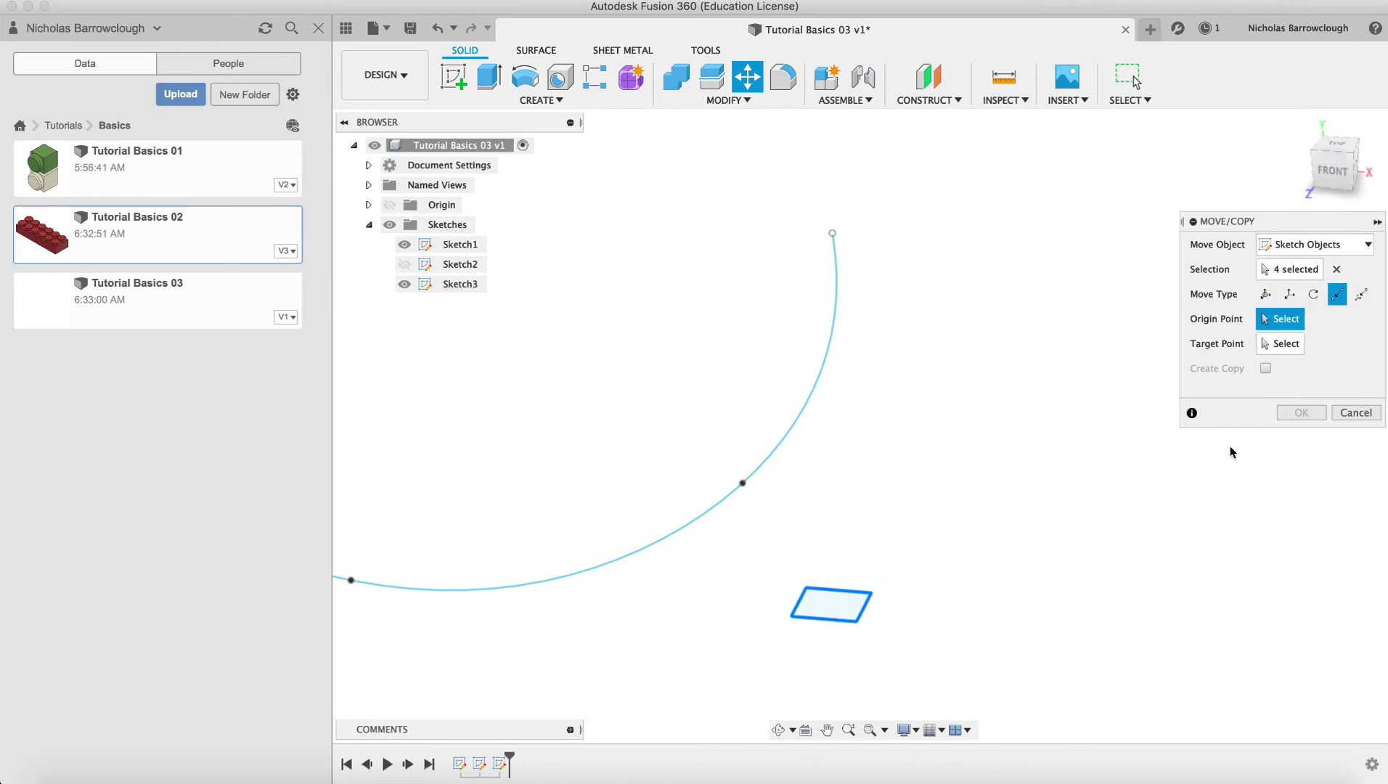
left_click(831, 609)
left_click(1334, 144)
left_click(905, 581)
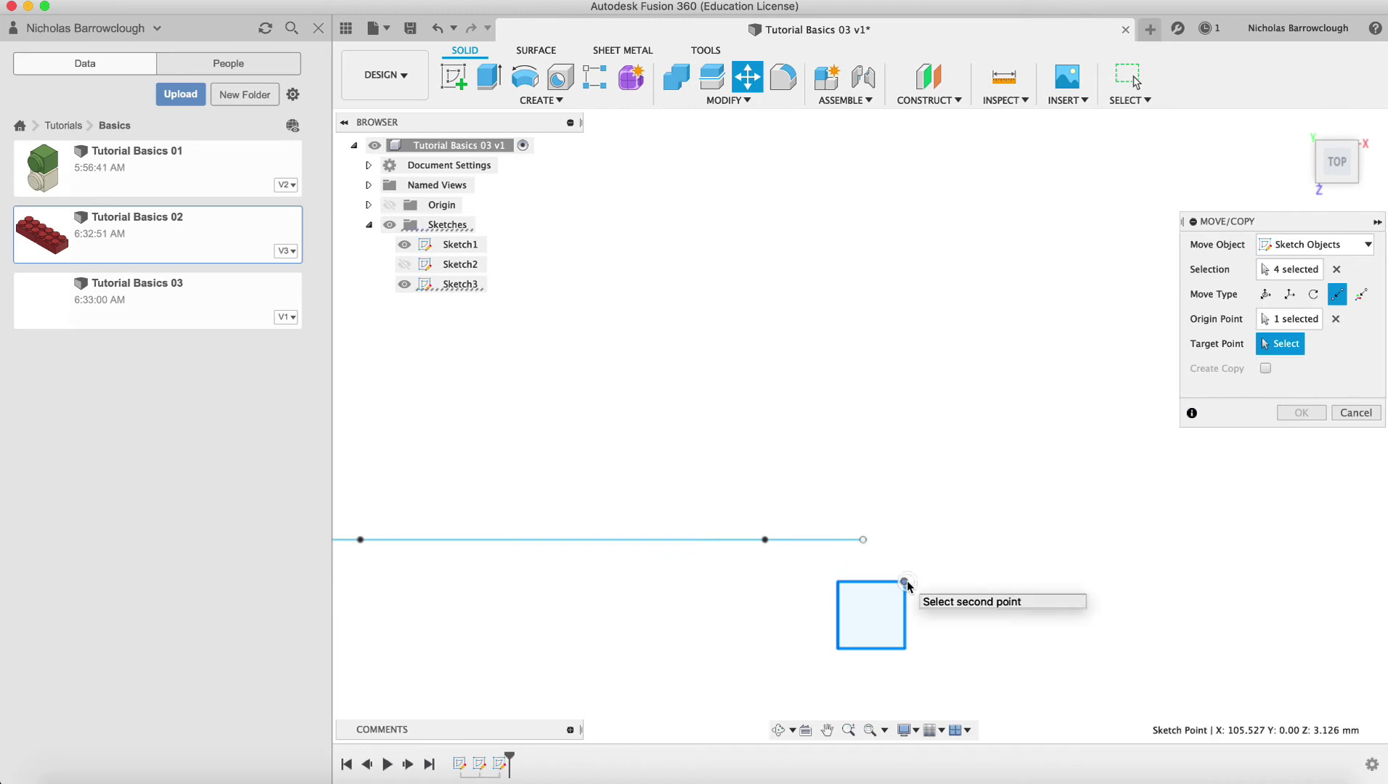
left_click(864, 541)
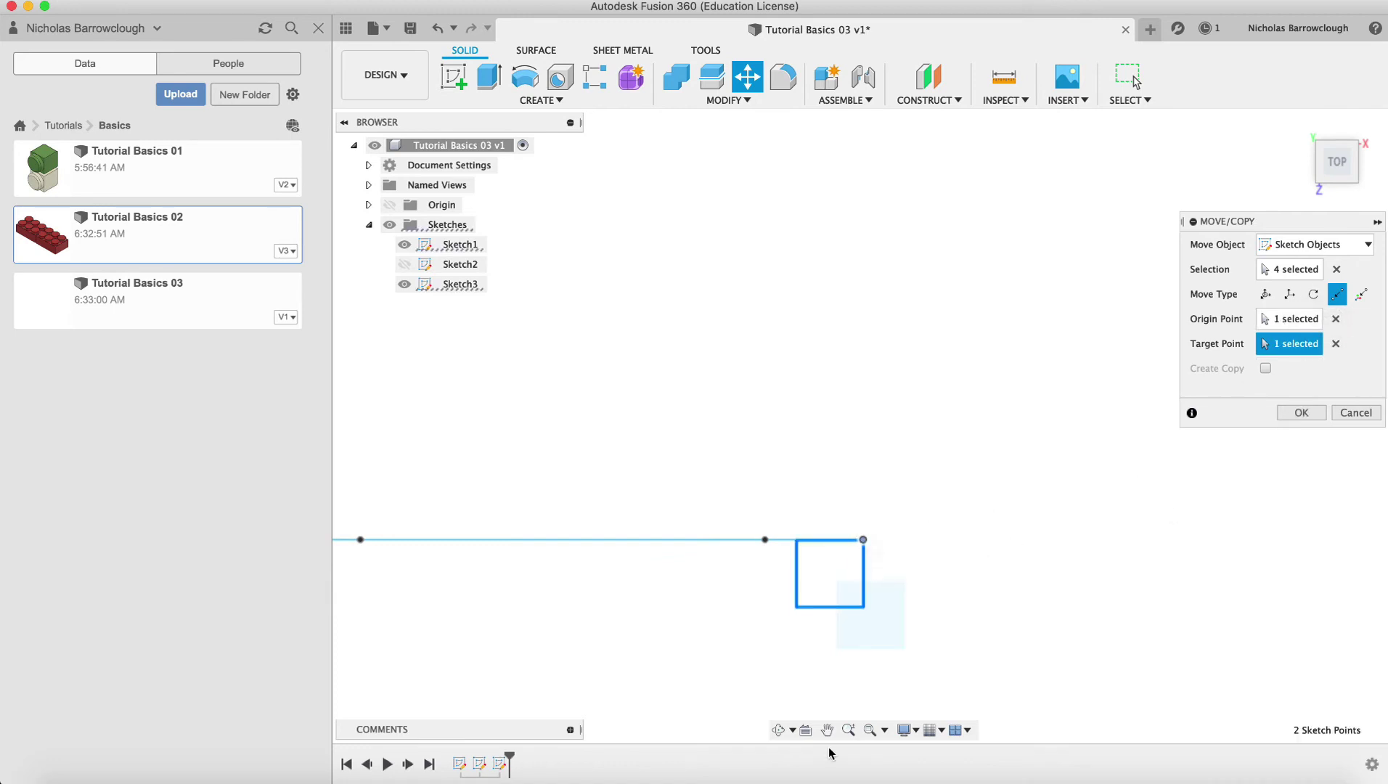
left_click(848, 731)
left_click_drag(886, 576, 843, 619)
Step: Cancel the move, leaving the square in place, and view the arc and square together
key("Escape")
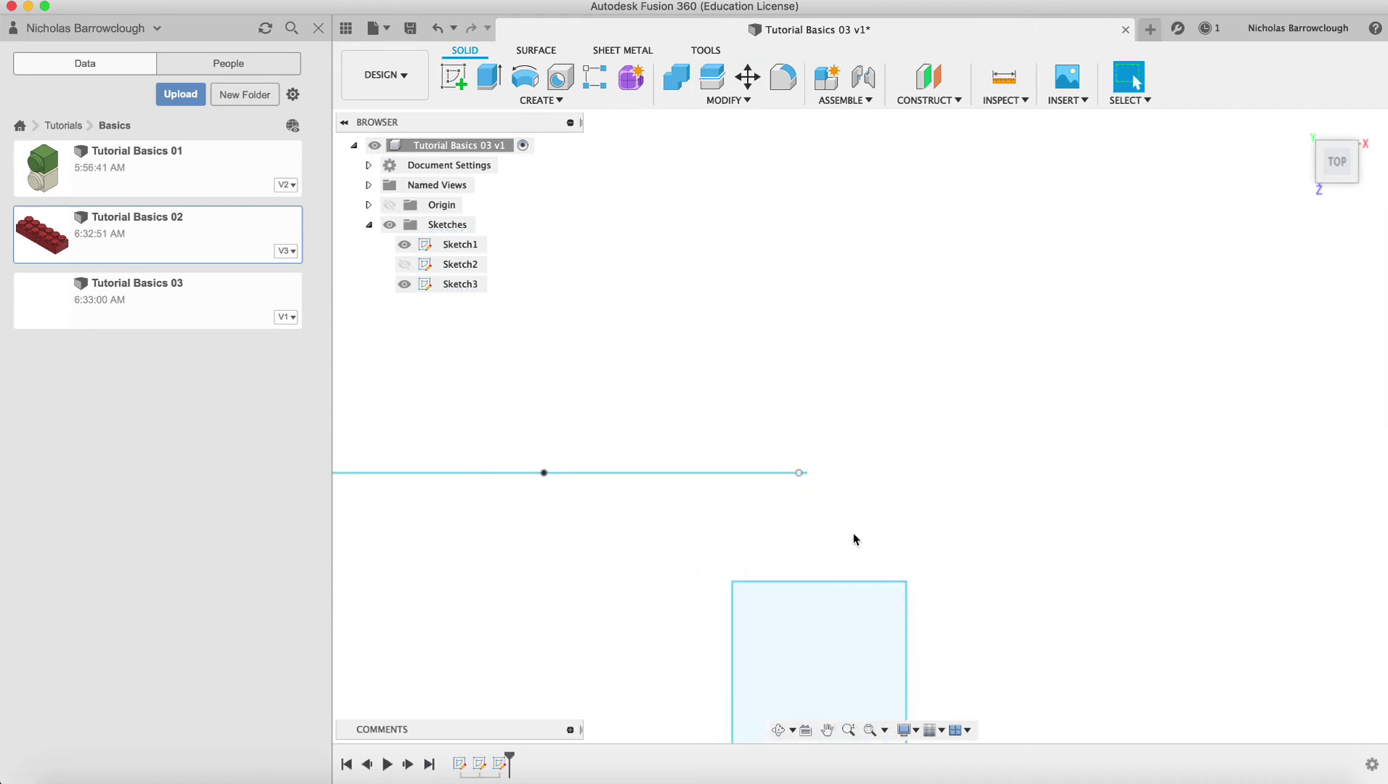
left_click(848, 731)
left_click_drag(904, 505, 898, 458)
left_click(778, 729)
left_click_drag(879, 544, 877, 462)
key("Escape")
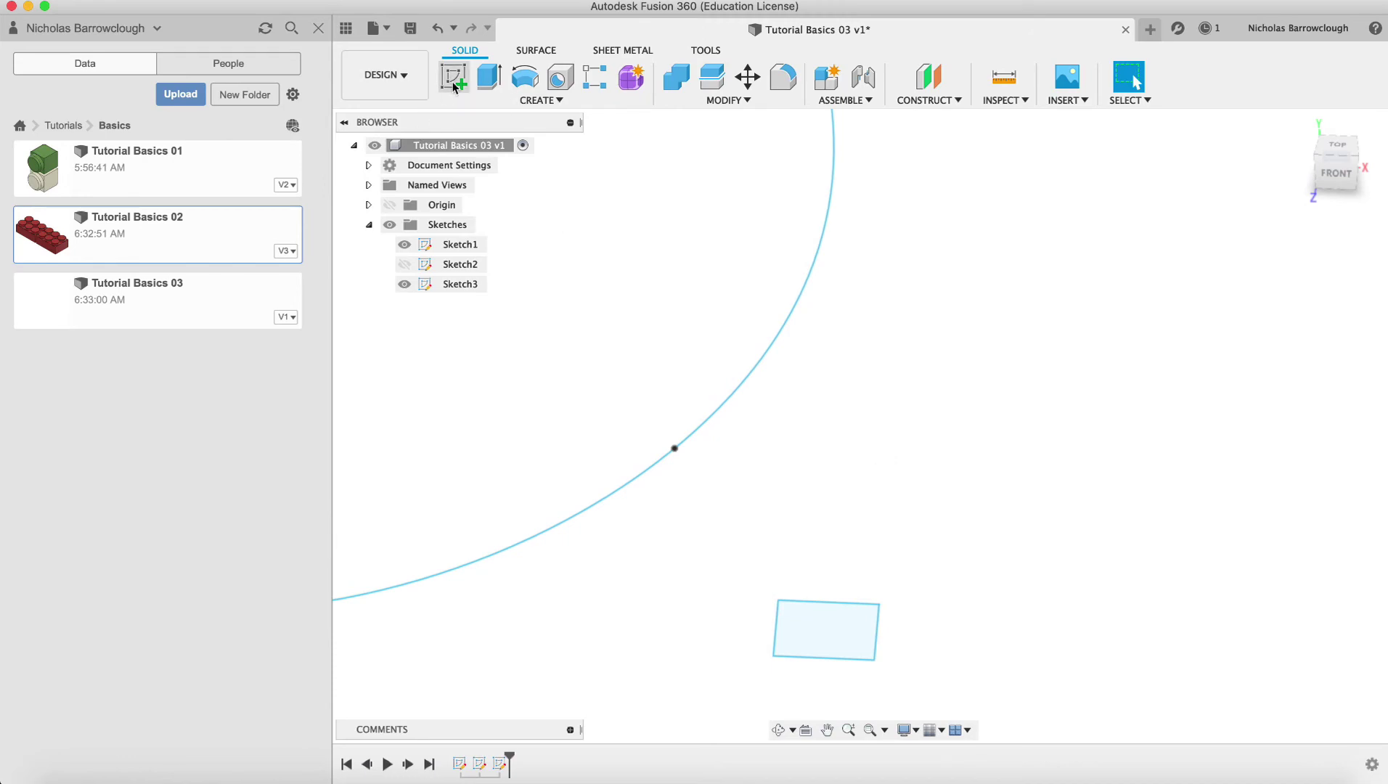
Step: Reopen Sketch3, draw lines between opposite corners of the 5 mm square, and finish the sketch
left_click(450, 284)
right_click(450, 284)
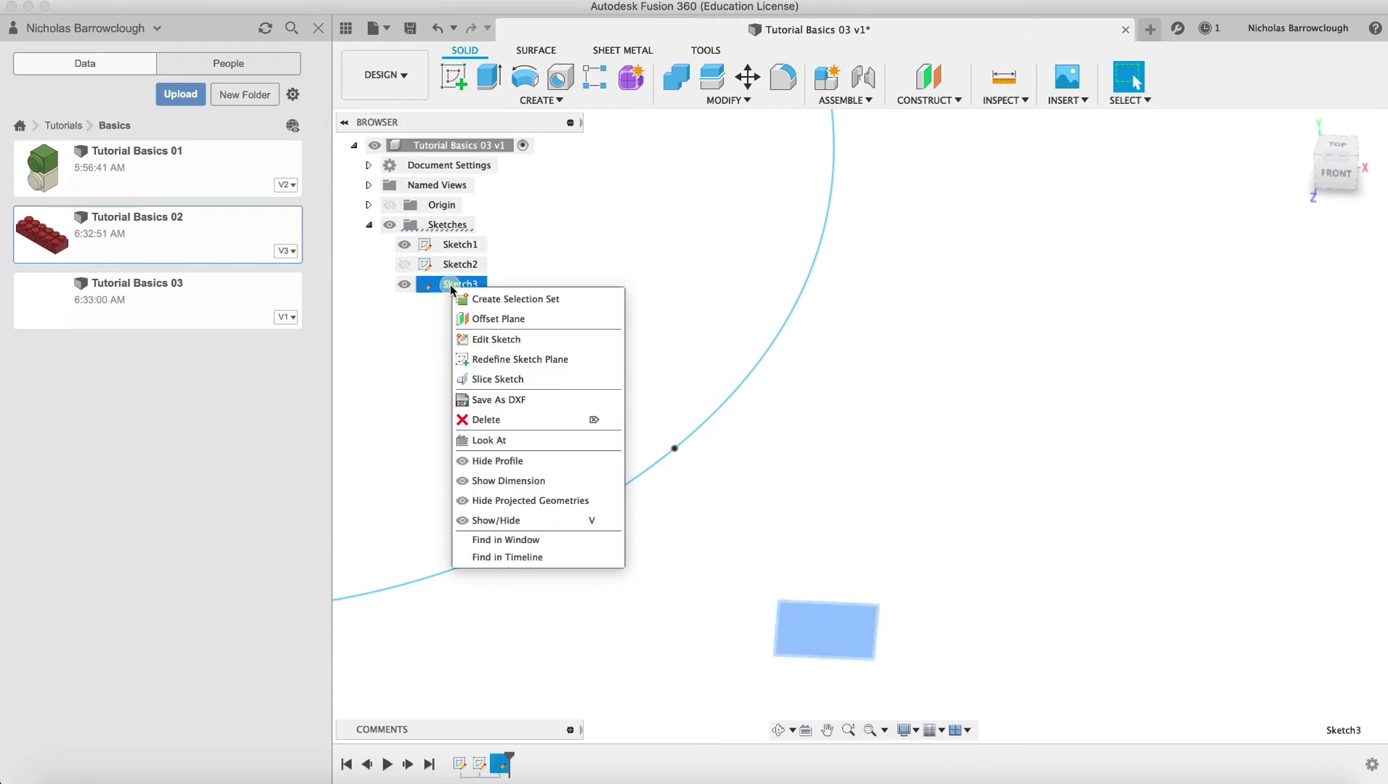
left_click(498, 342)
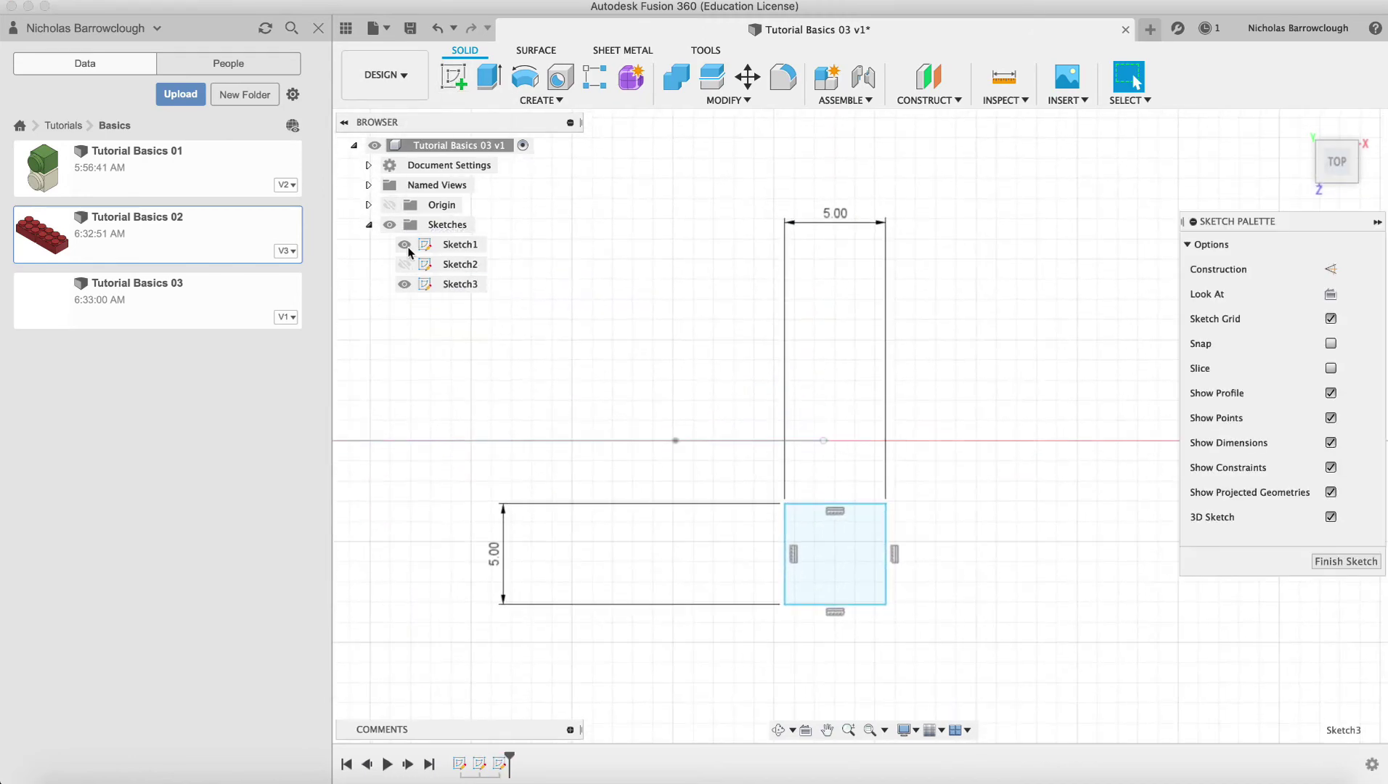
left_click(454, 78)
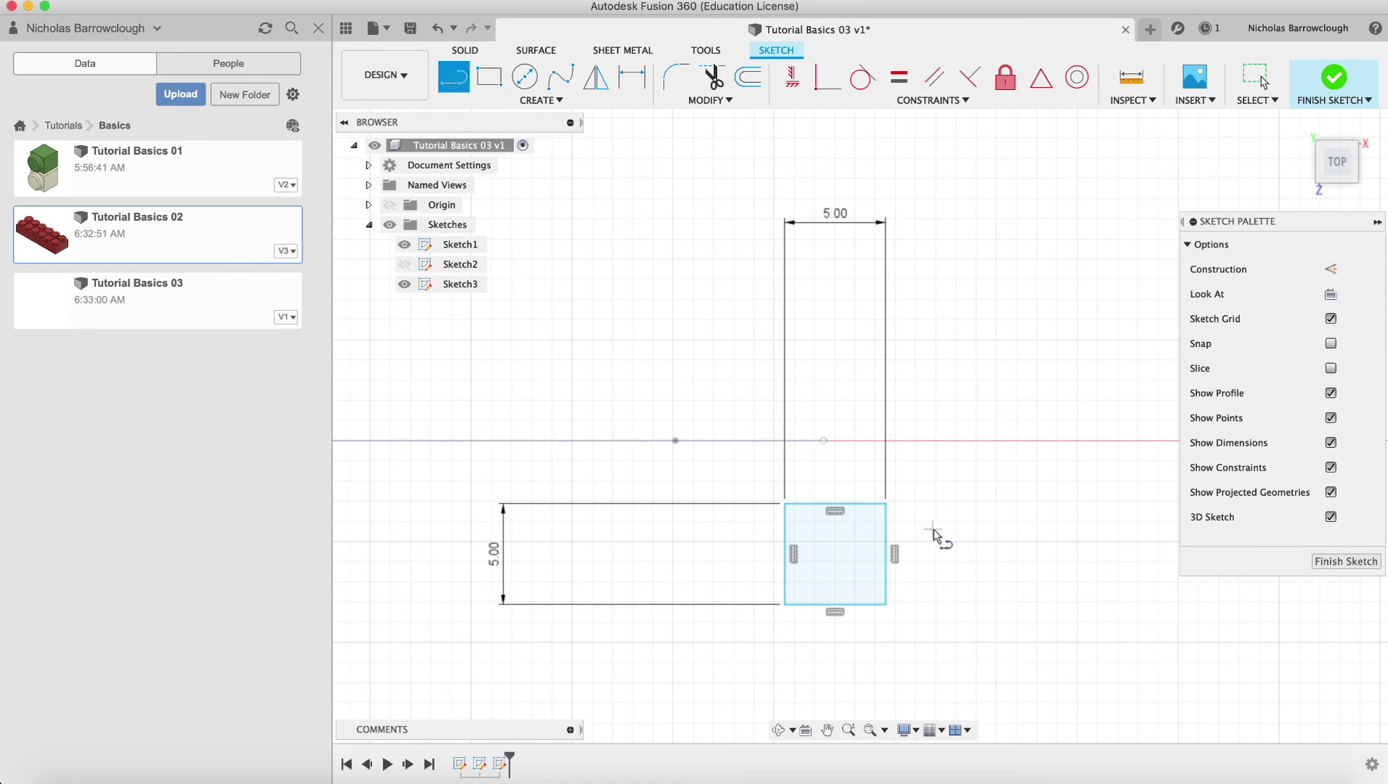
left_click(785, 504)
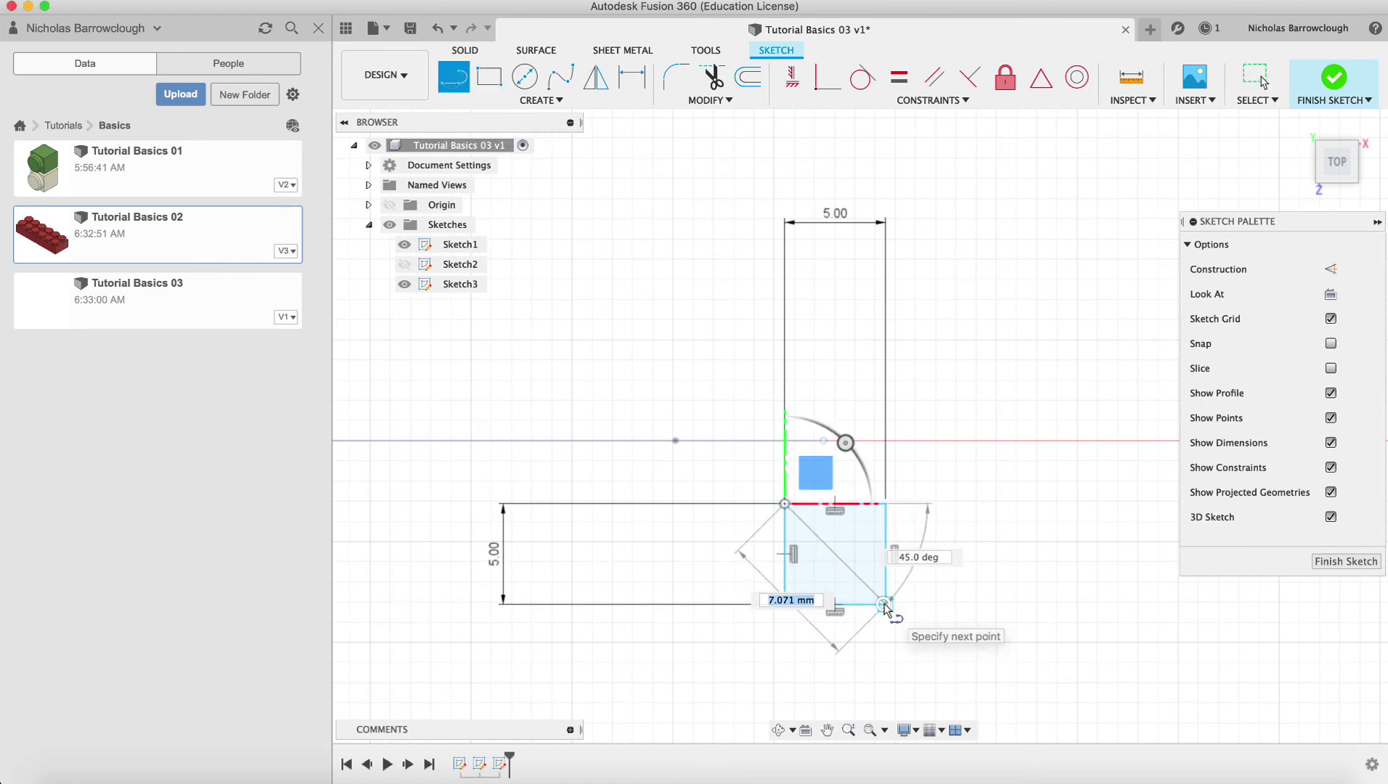
left_click(886, 604)
left_click(886, 504)
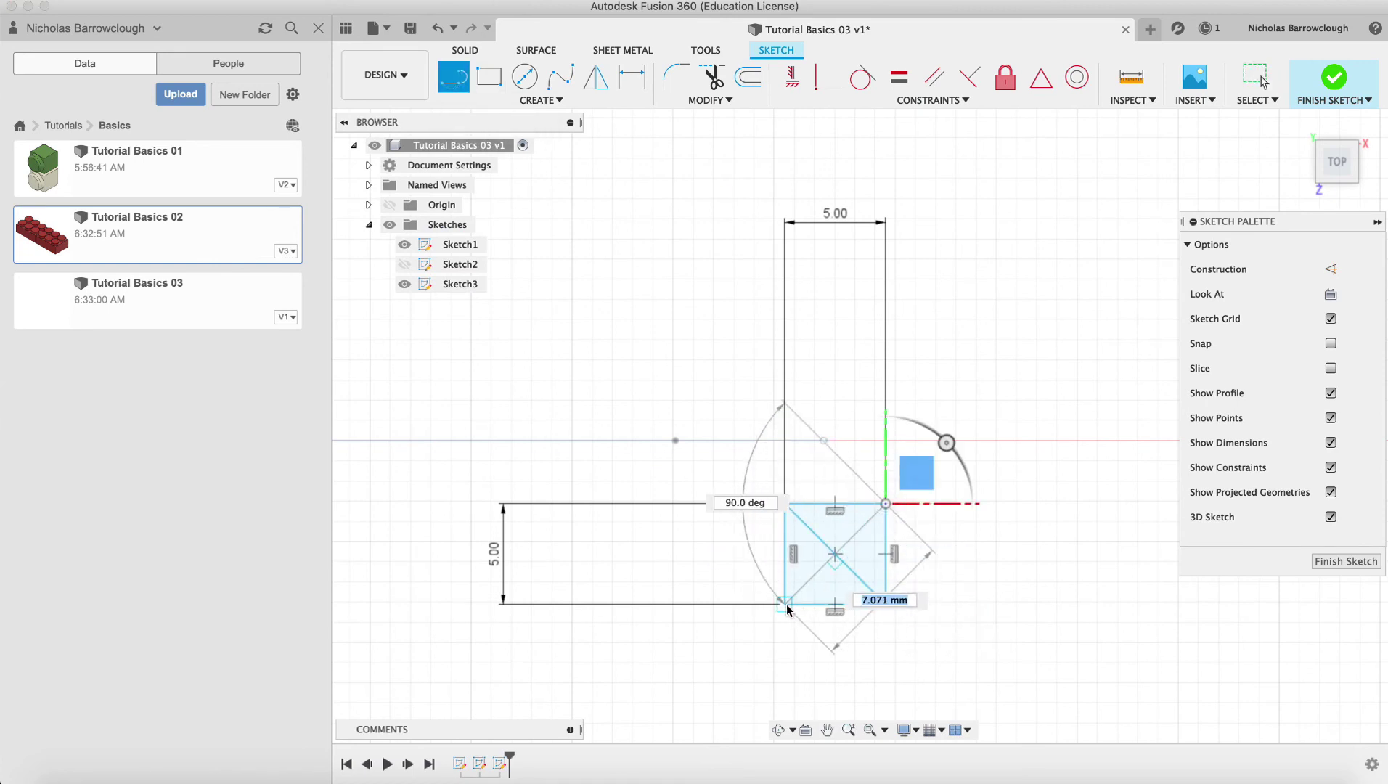
left_click(785, 604)
left_click(1345, 561)
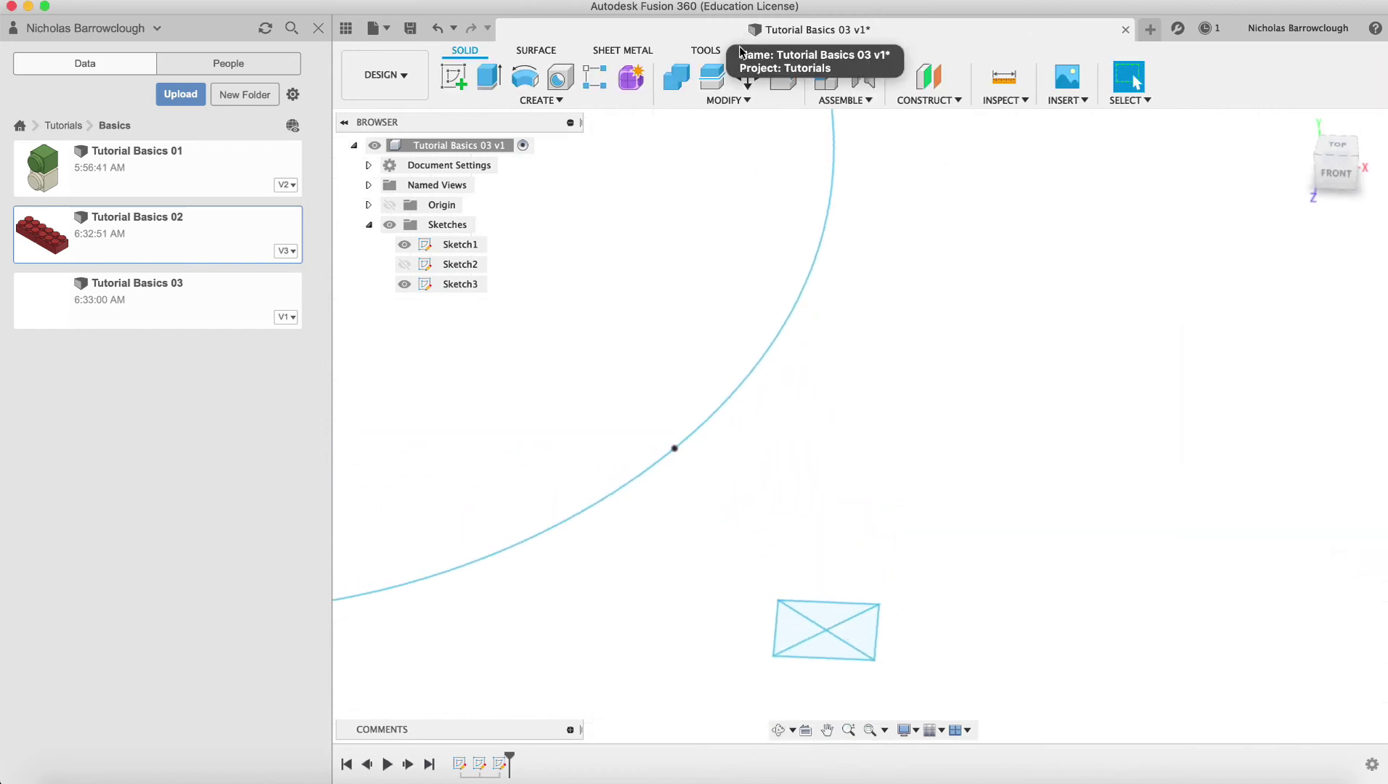
Step: Move the whole square from its diagonal intersection to the arc's top endpoint
left_click(747, 76)
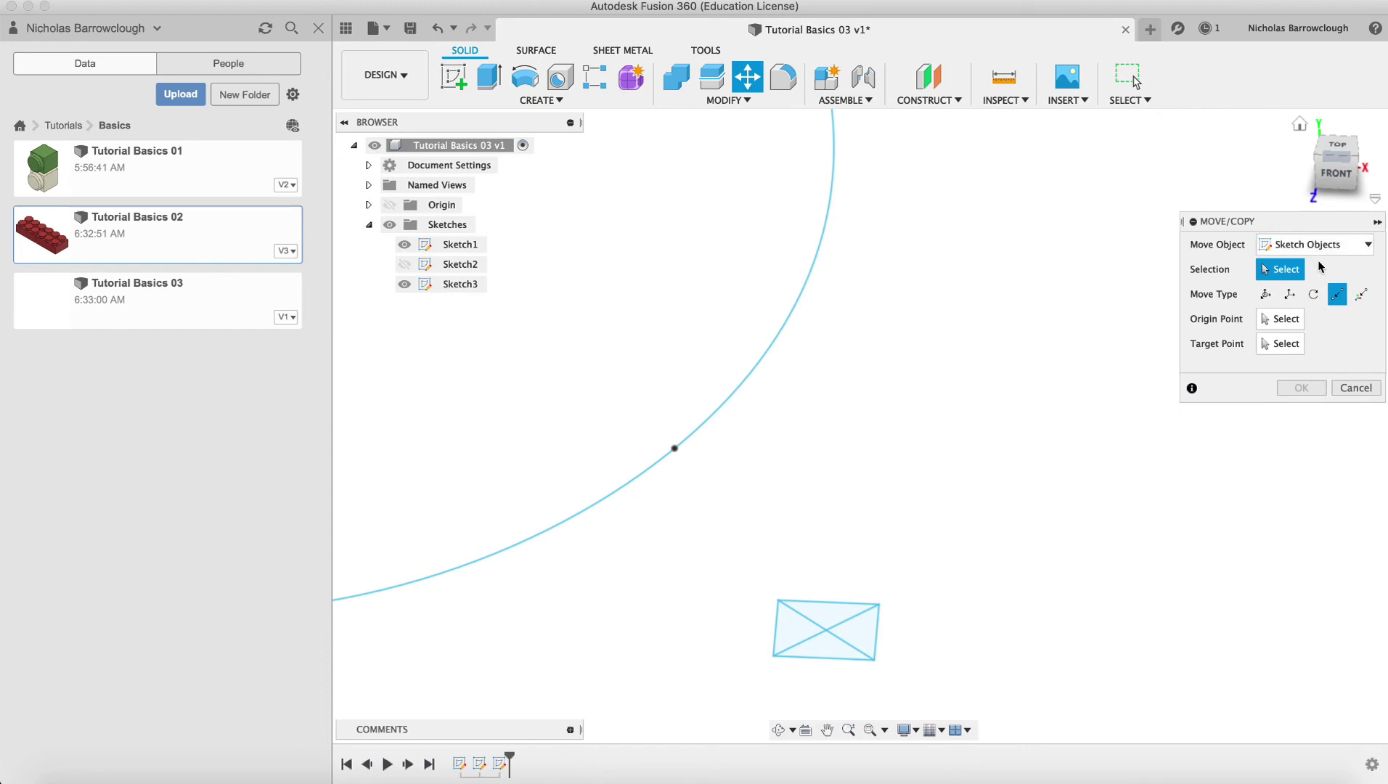
left_click_drag(755, 588, 890, 677)
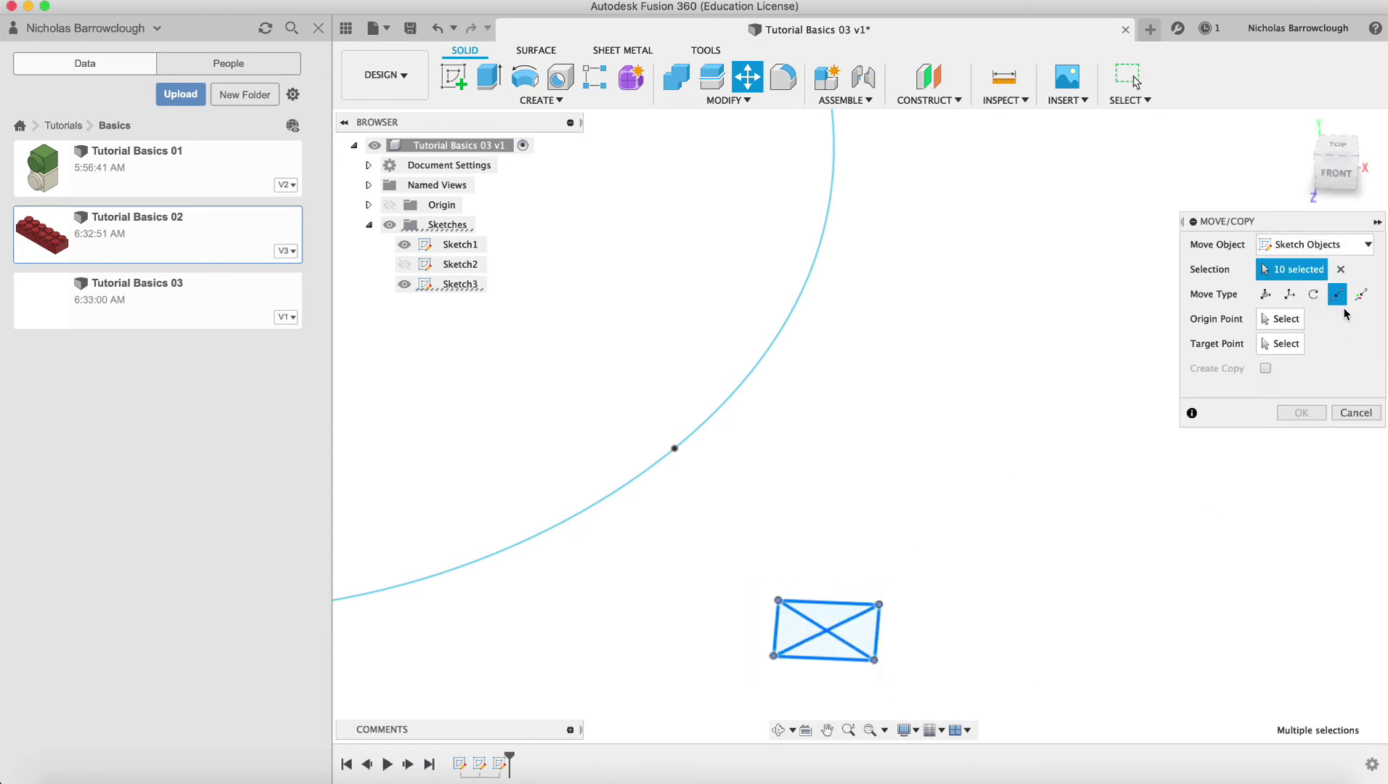
left_click(1283, 320)
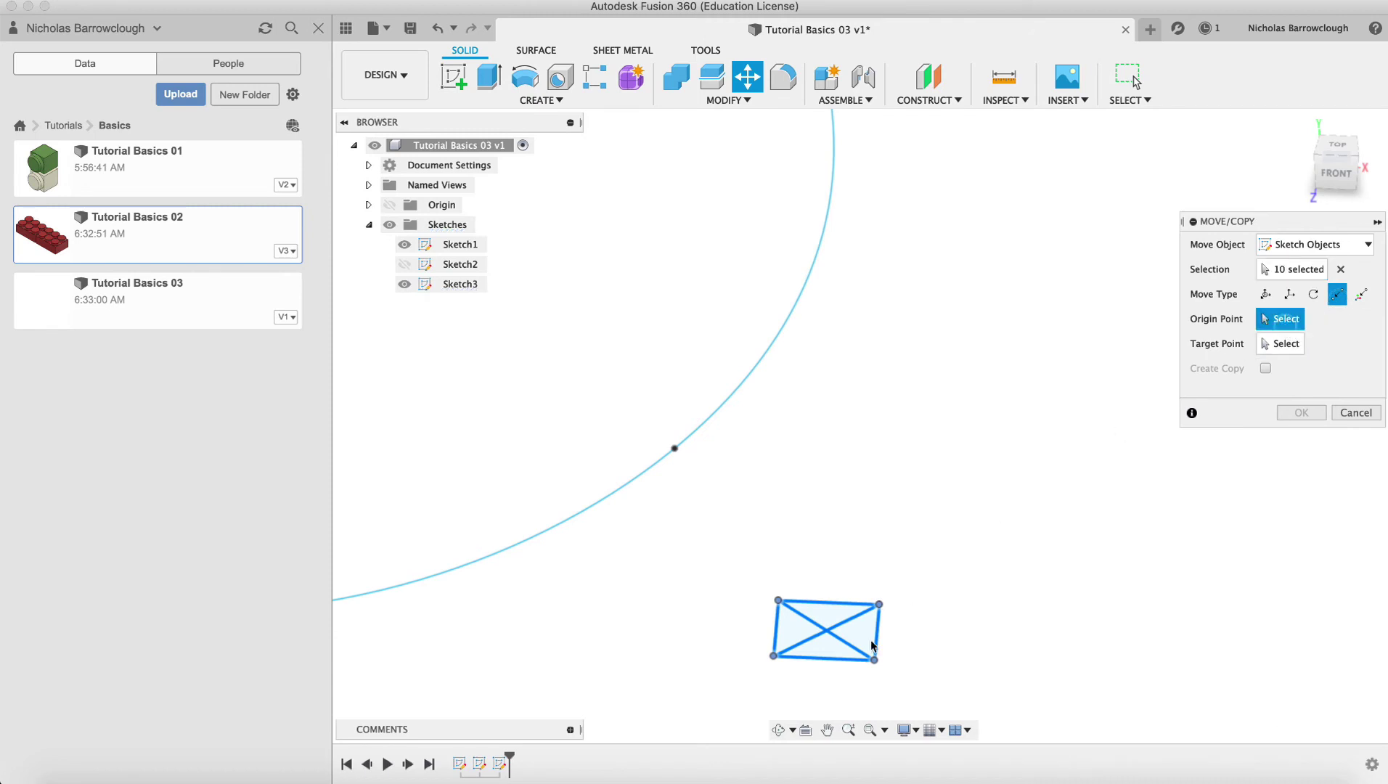
left_click(826, 631)
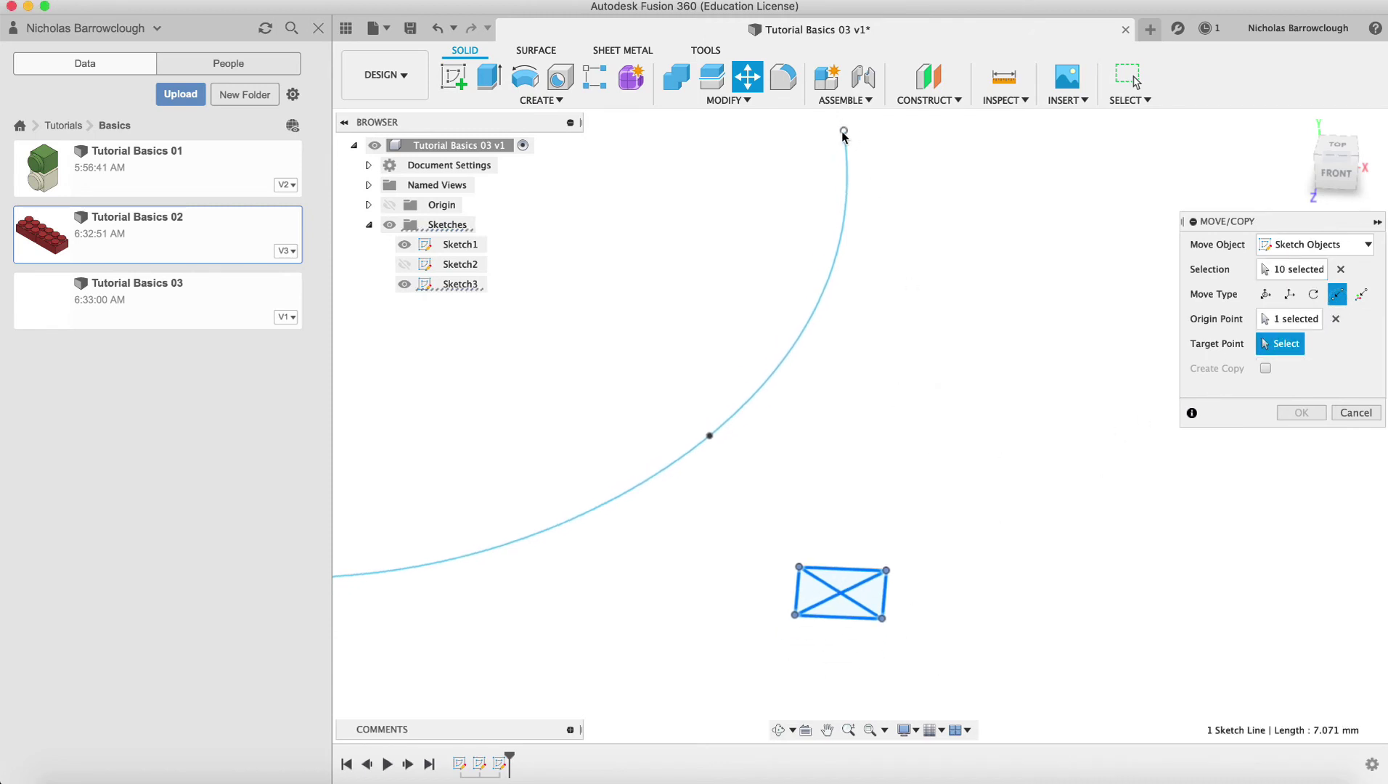
left_click(844, 132)
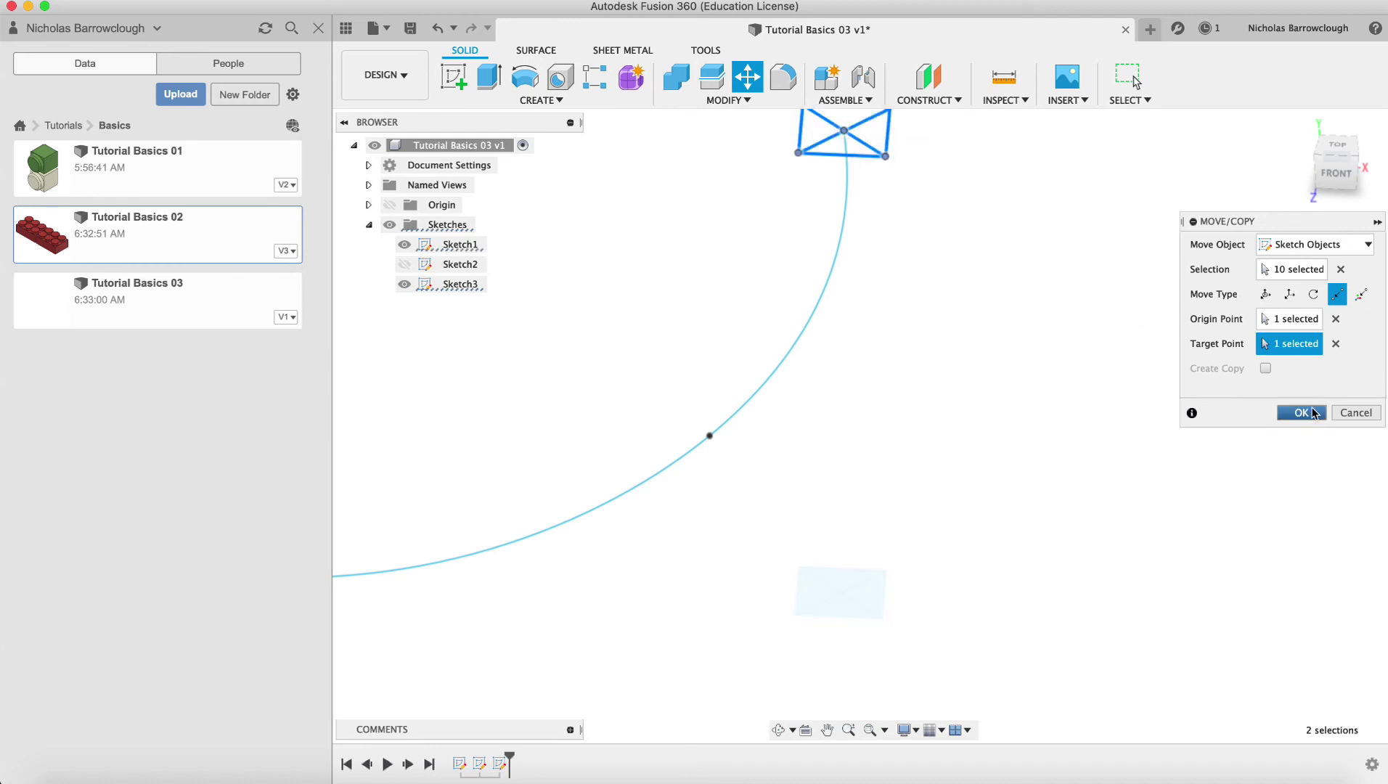
left_click(1312, 413)
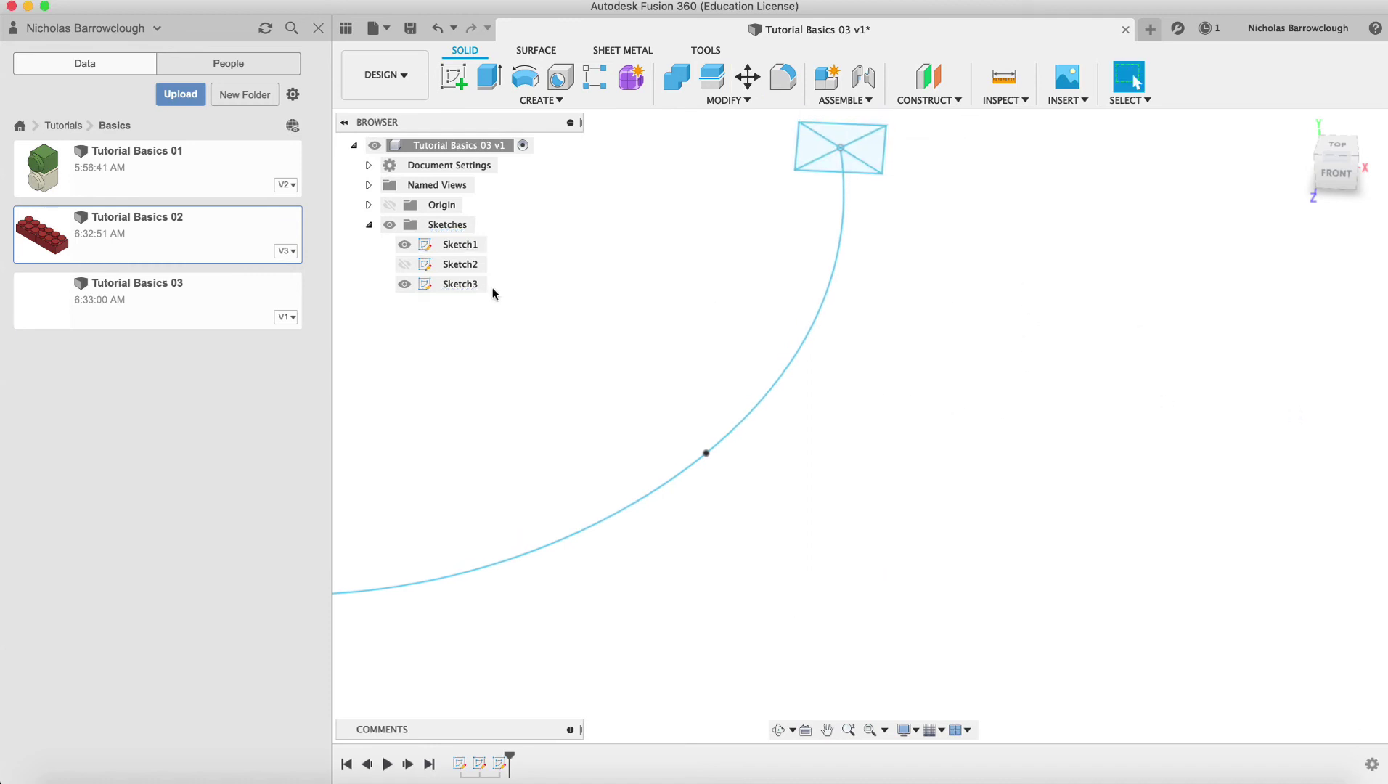
Step: Edit Sketch3, delete the diagonal lines inside the square, and finish the sketch
right_click(452, 284)
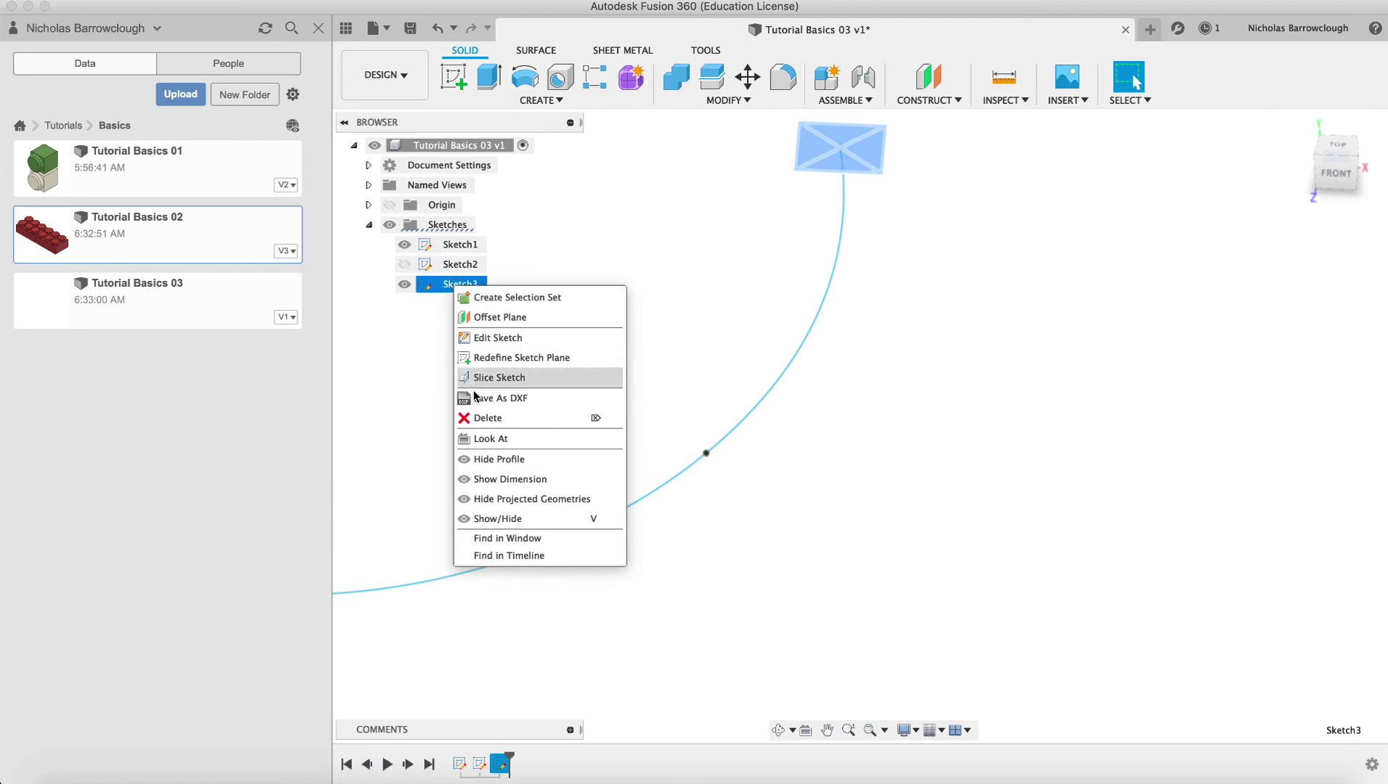
left_click(487, 338)
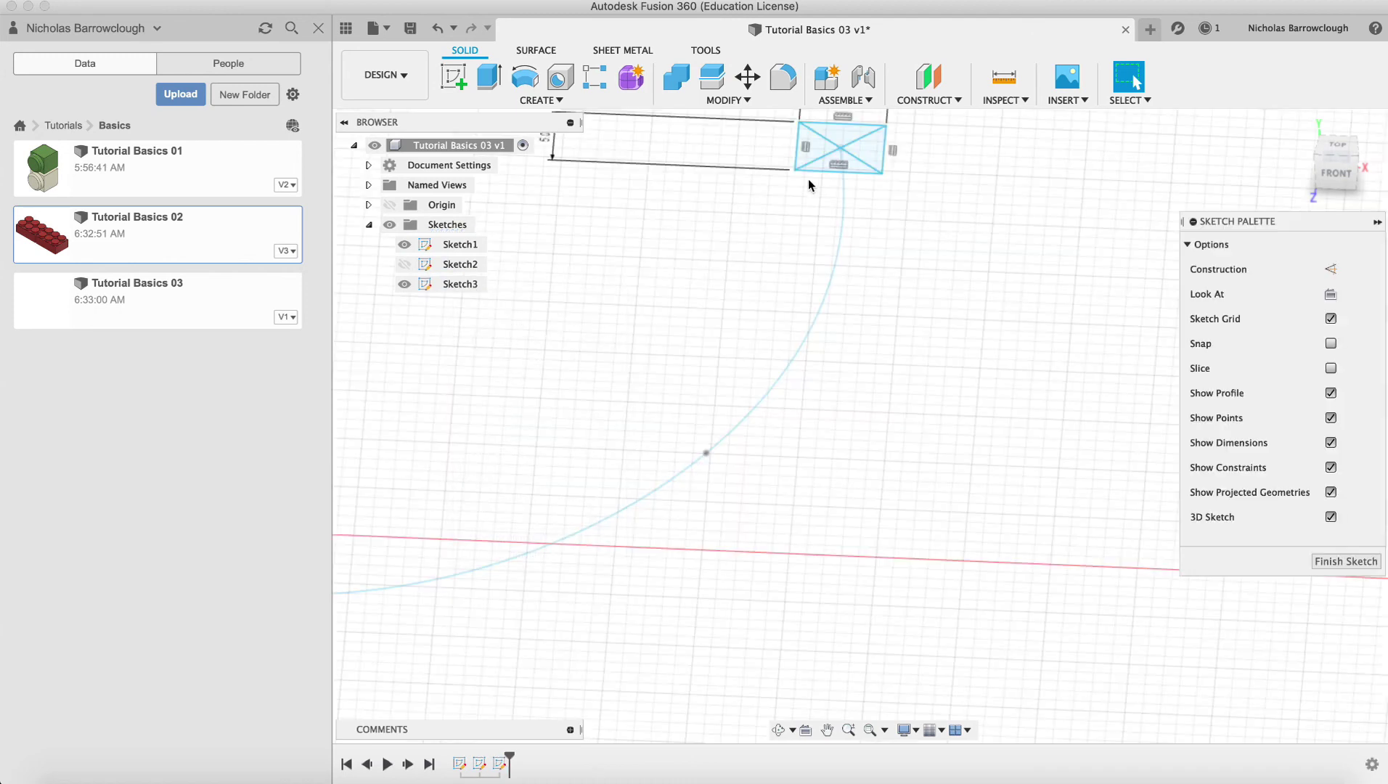
left_click(857, 144)
key("Delete")
left_click(1337, 560)
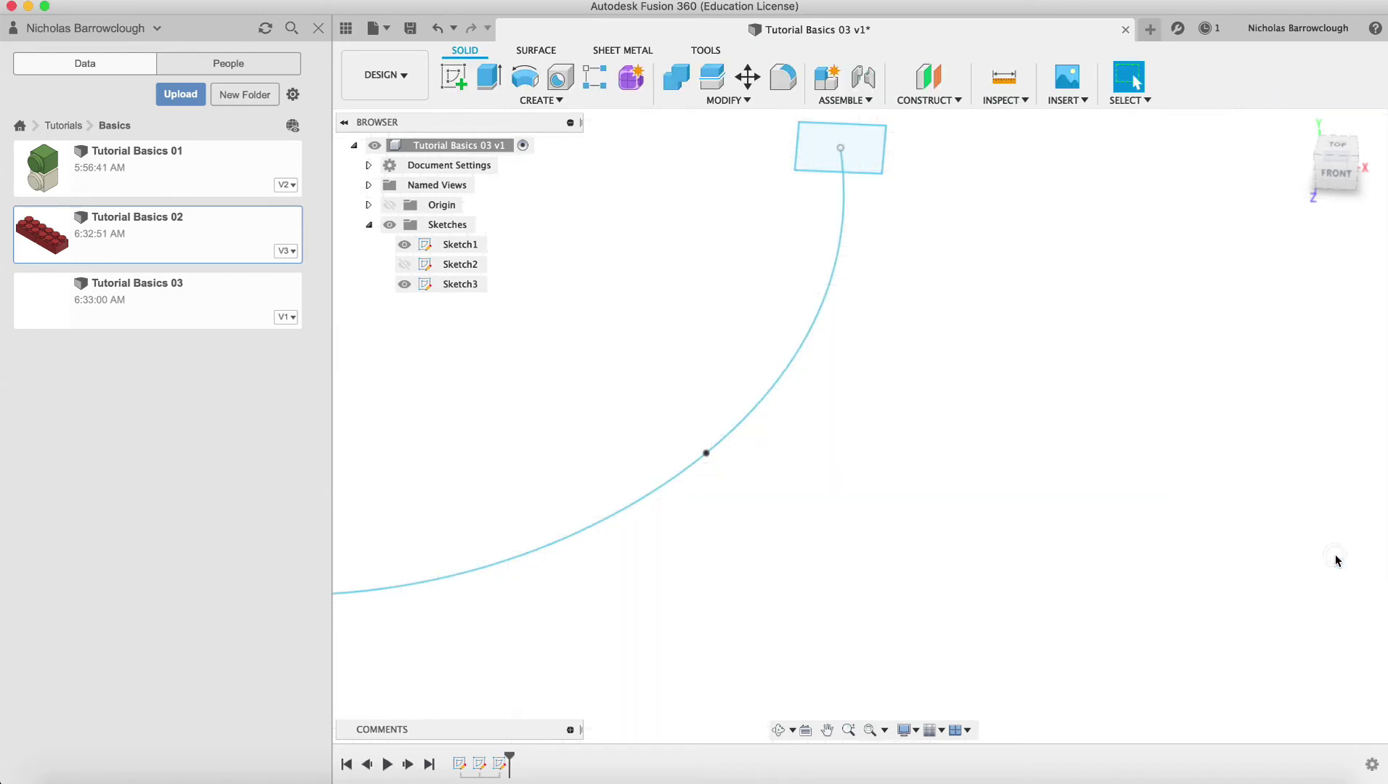
Step: Start a sweep with the 5 mm square as profile and the wavy spline as path
left_click(532, 101)
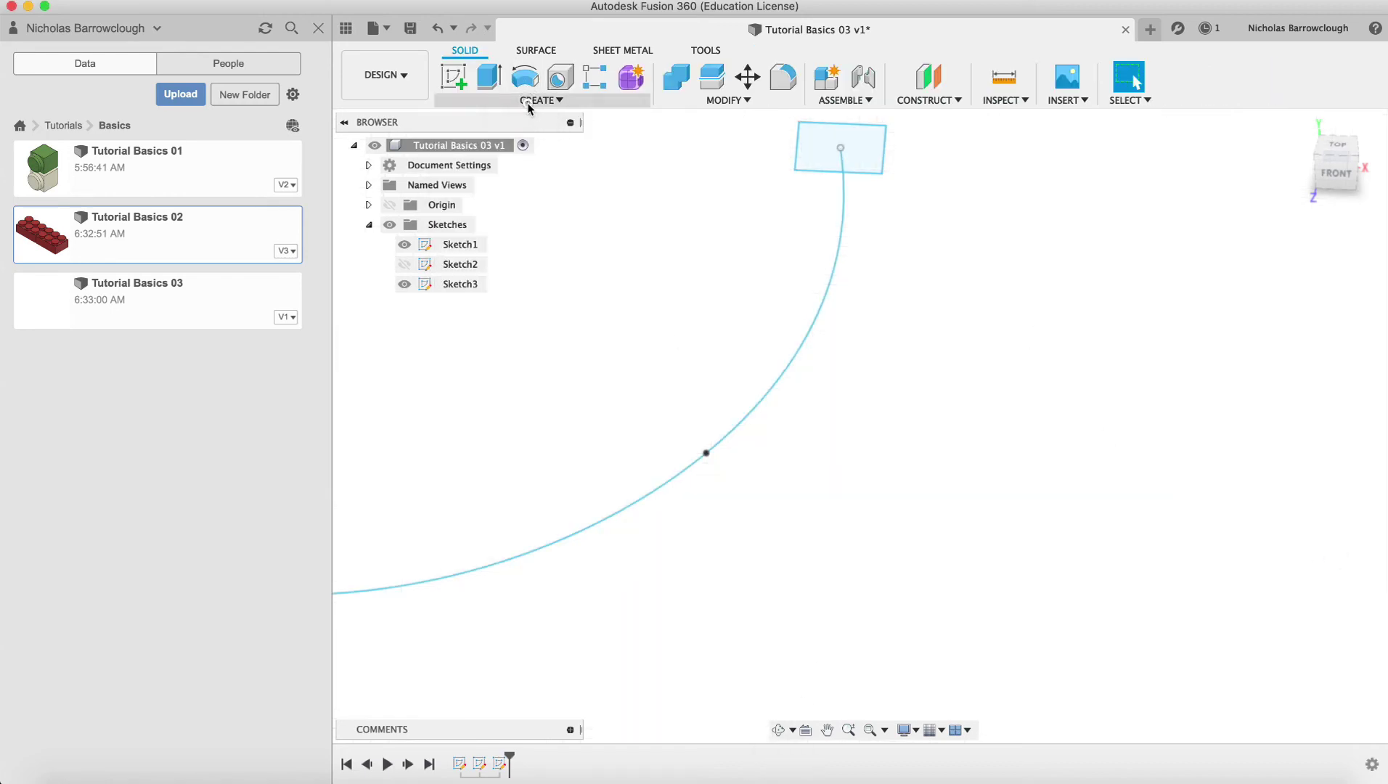
left_click(529, 101)
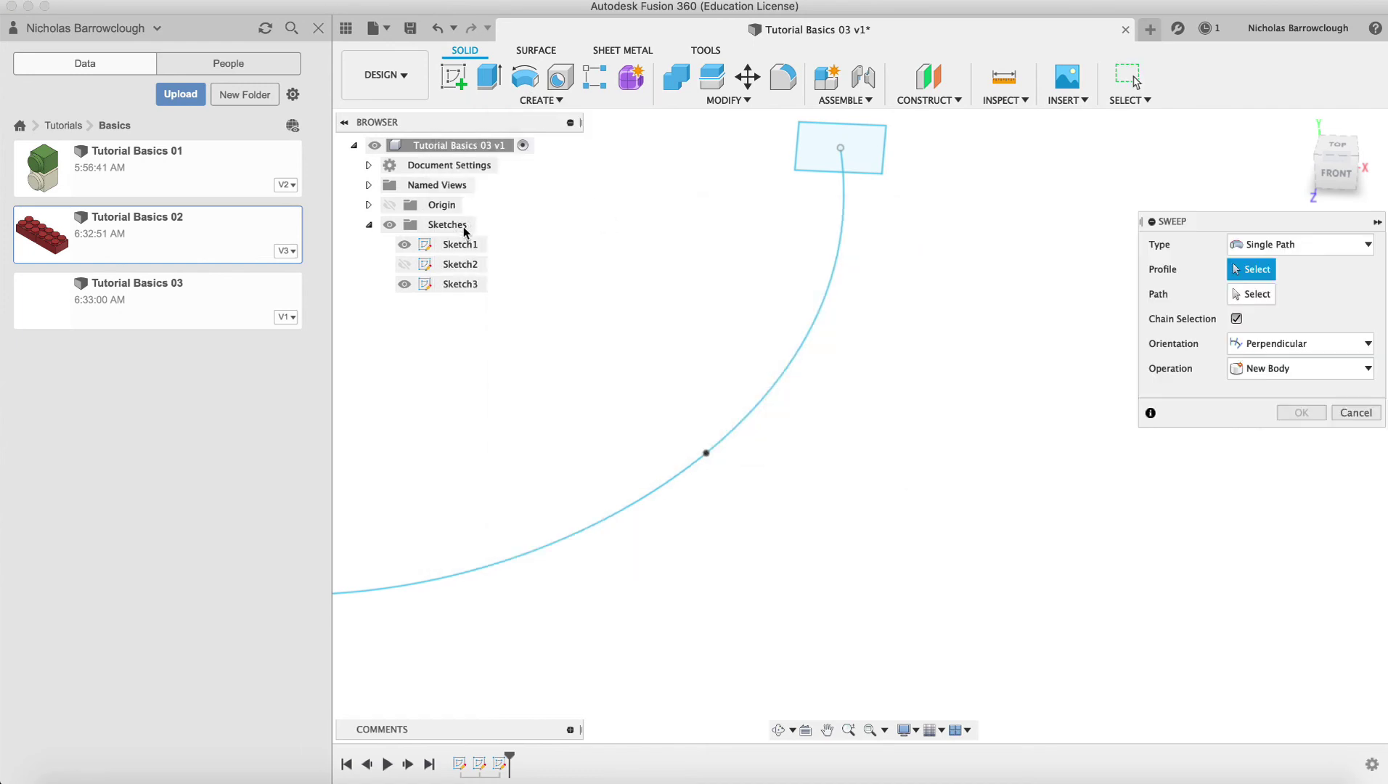
left_click(879, 154)
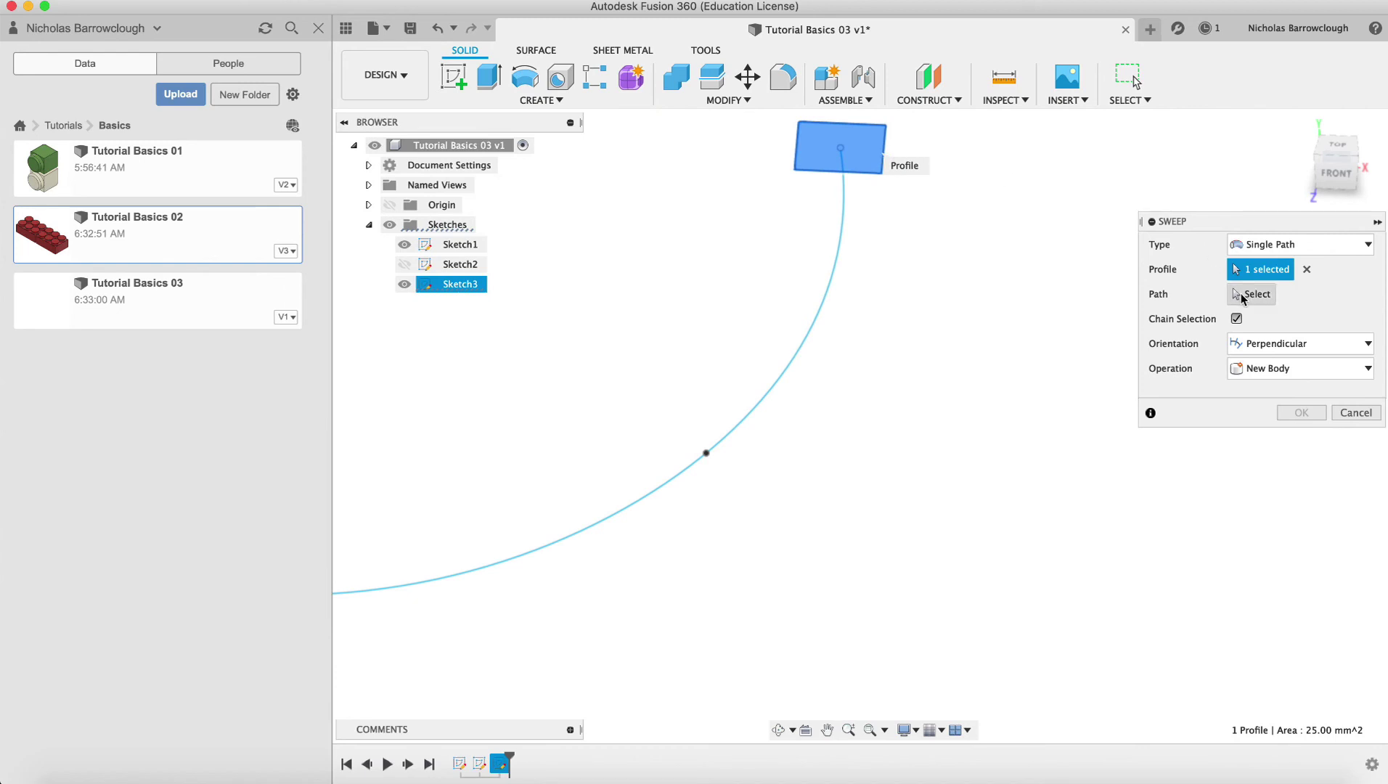
left_click(1243, 297)
left_click(844, 222)
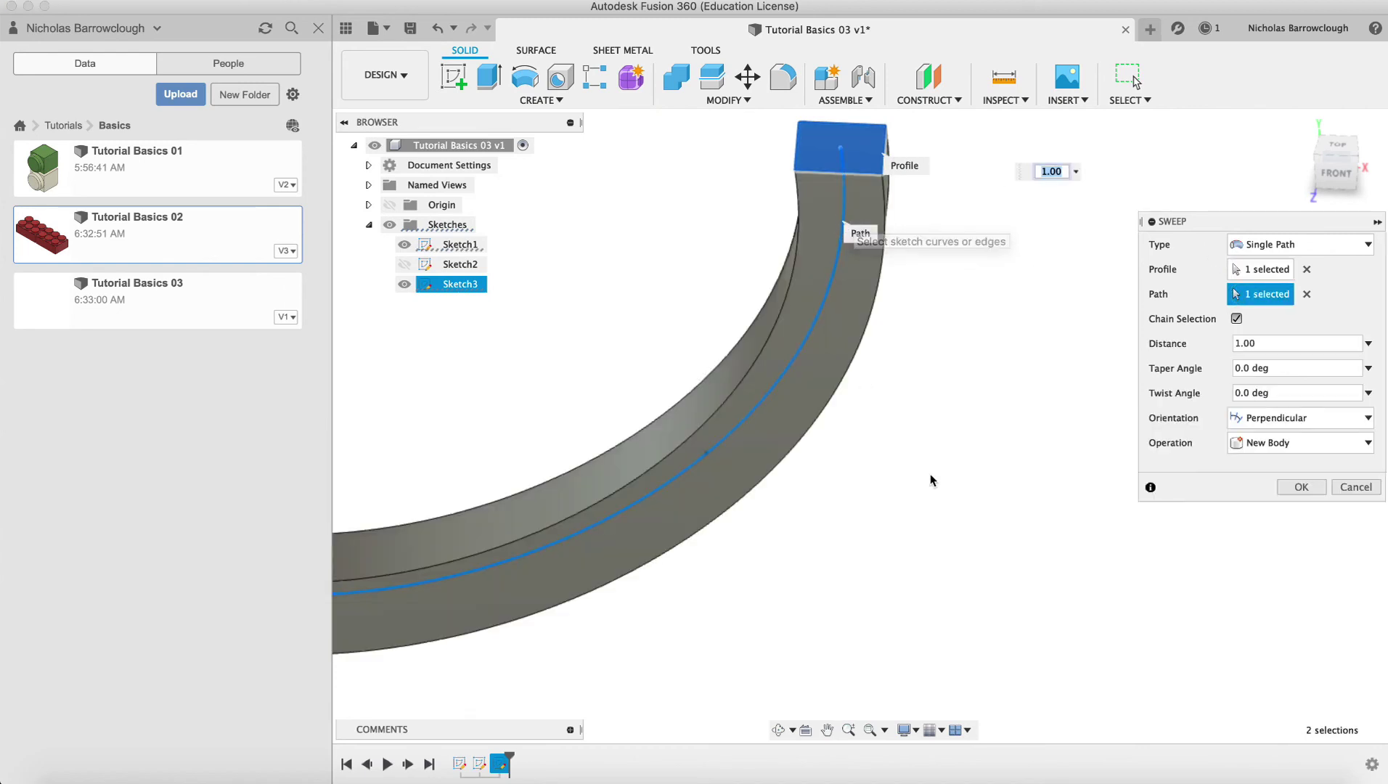
left_click(850, 731)
left_click_drag(897, 586, 881, 501)
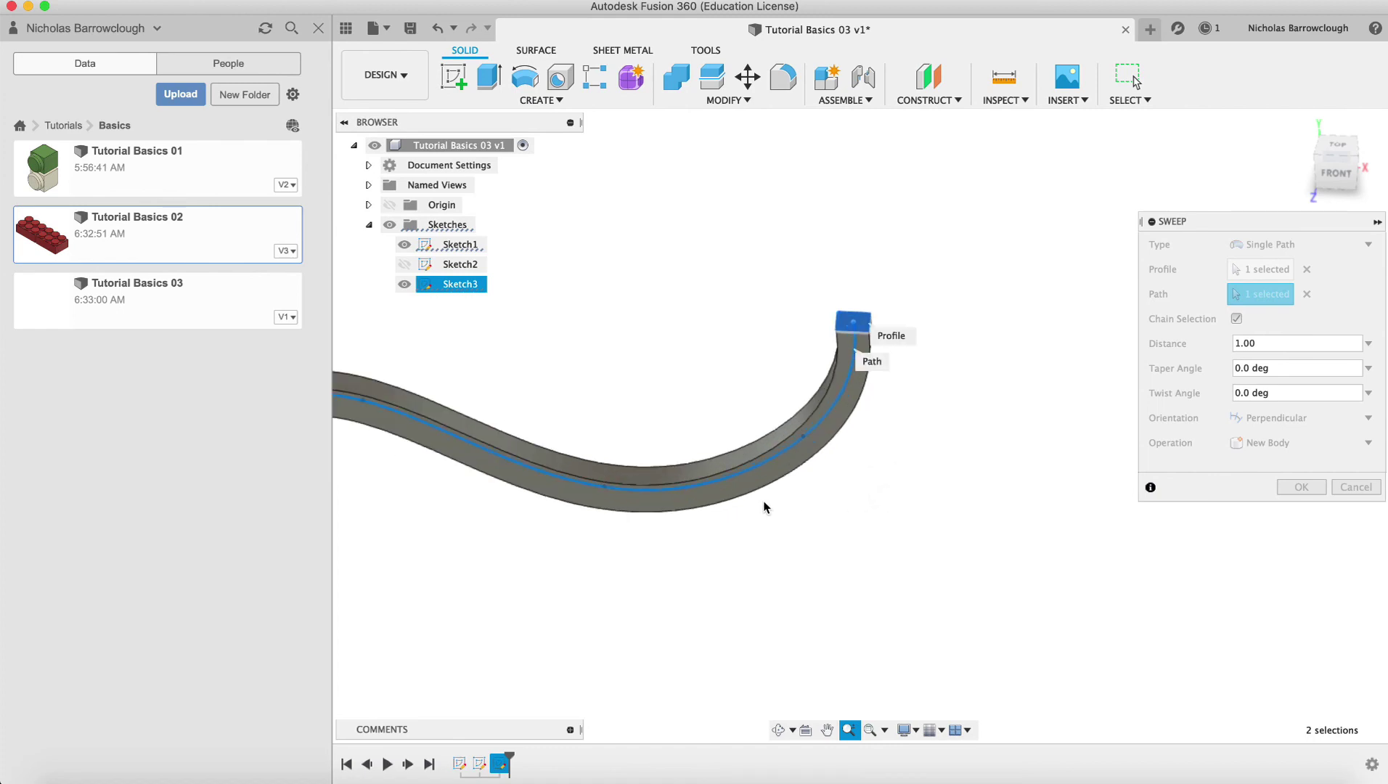
left_click(782, 729)
left_click_drag(781, 406, 817, 423)
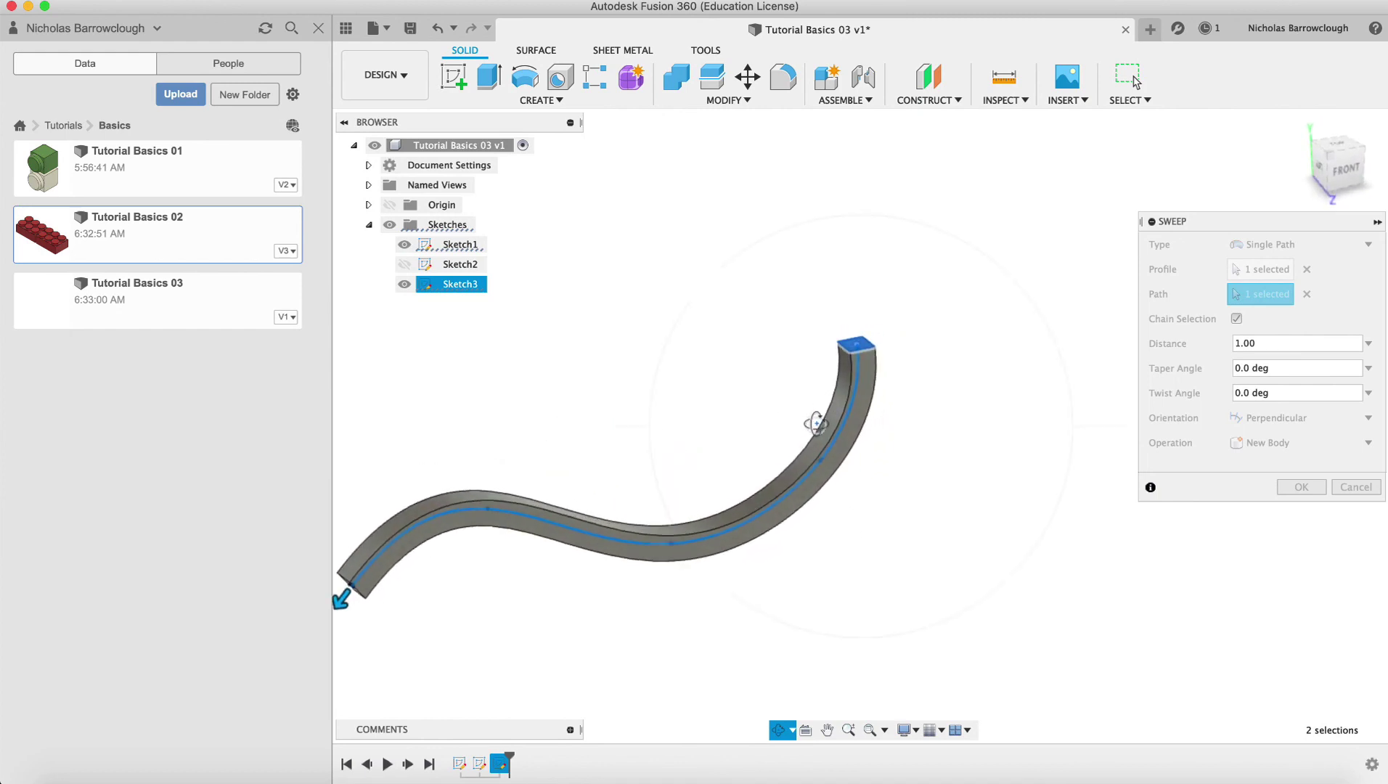
key("Escape")
Step: Set the sweep's Twist Angle to 180 degrees and inspect the twisted preview
left_click(1274, 392)
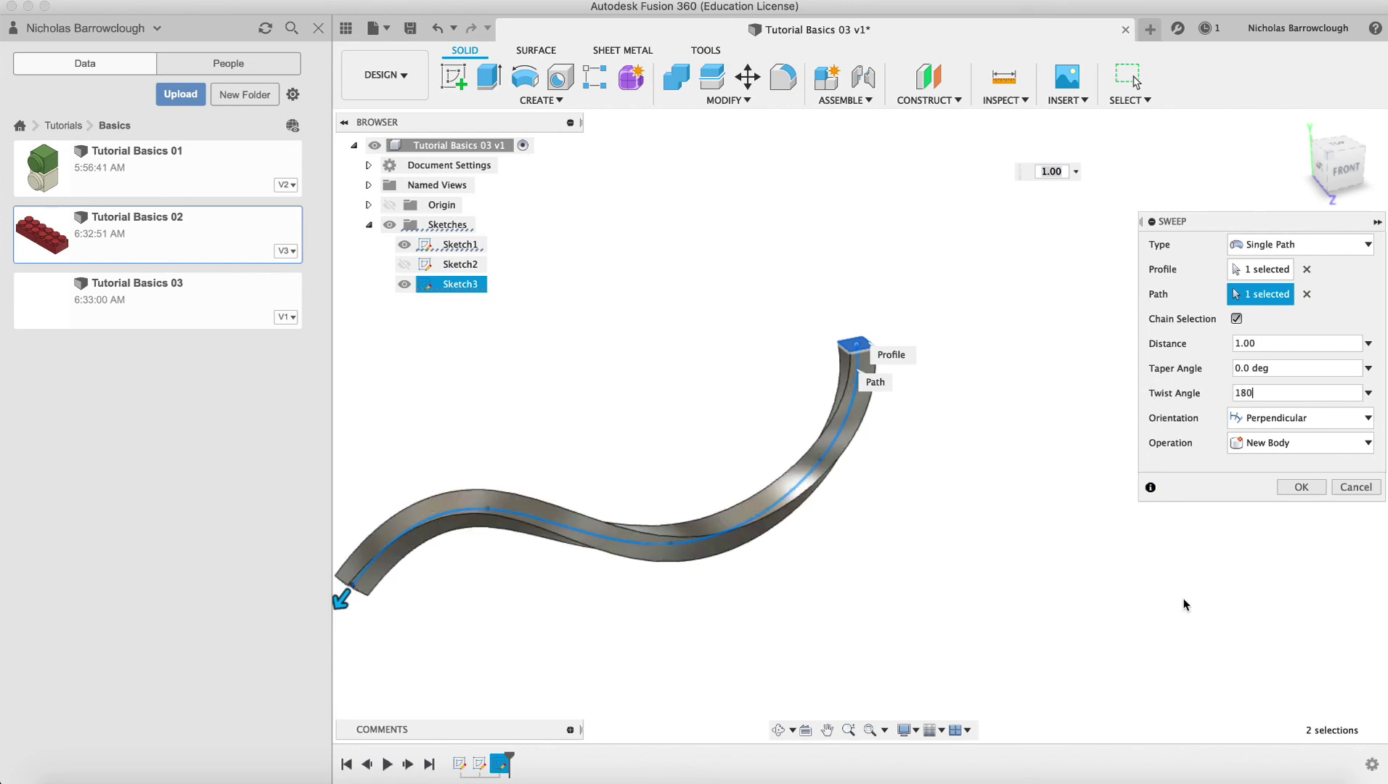
left_click(827, 730)
left_click_drag(760, 489, 908, 483)
left_click(779, 730)
left_click_drag(765, 611, 821, 432)
key("Escape")
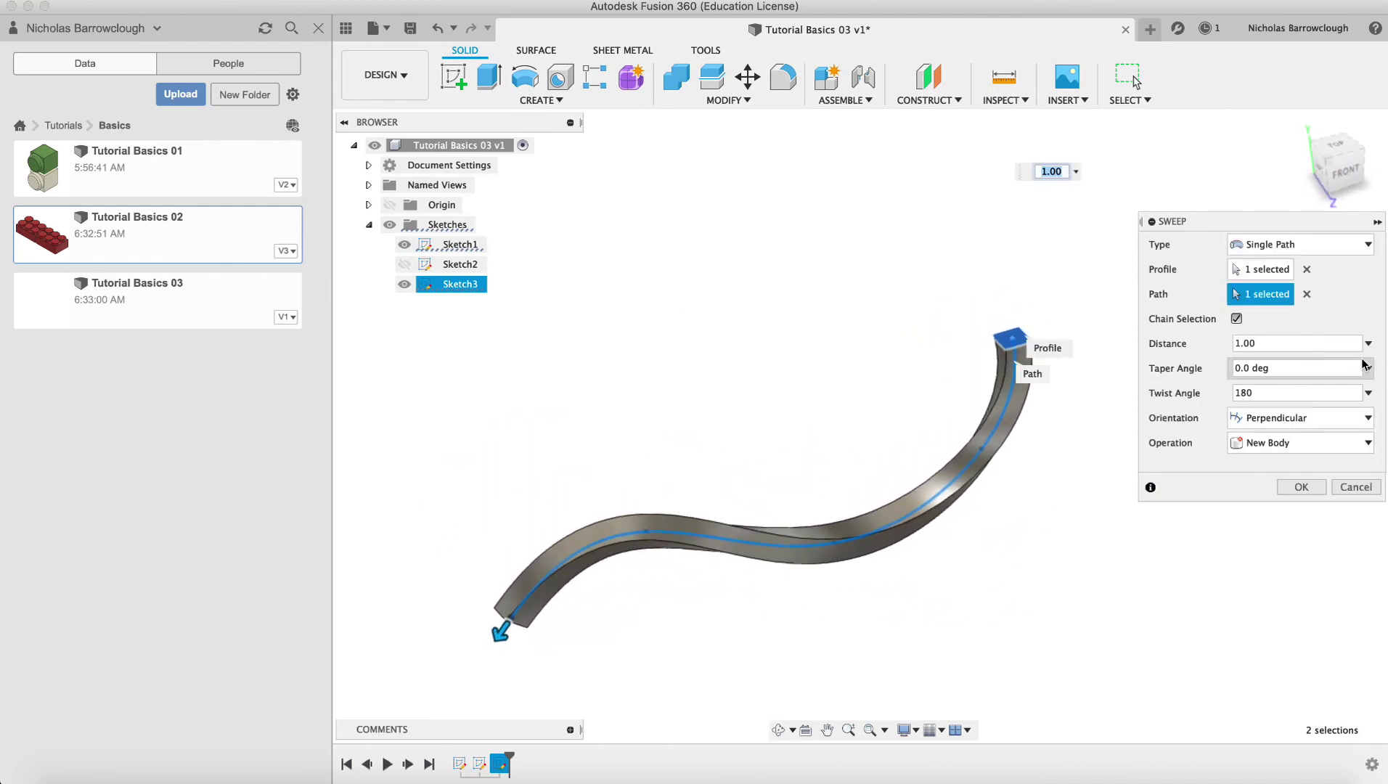
Step: Set the sweep's Taper Angle to 5 degrees and inspect the flaring, twisted preview
left_click(1282, 369)
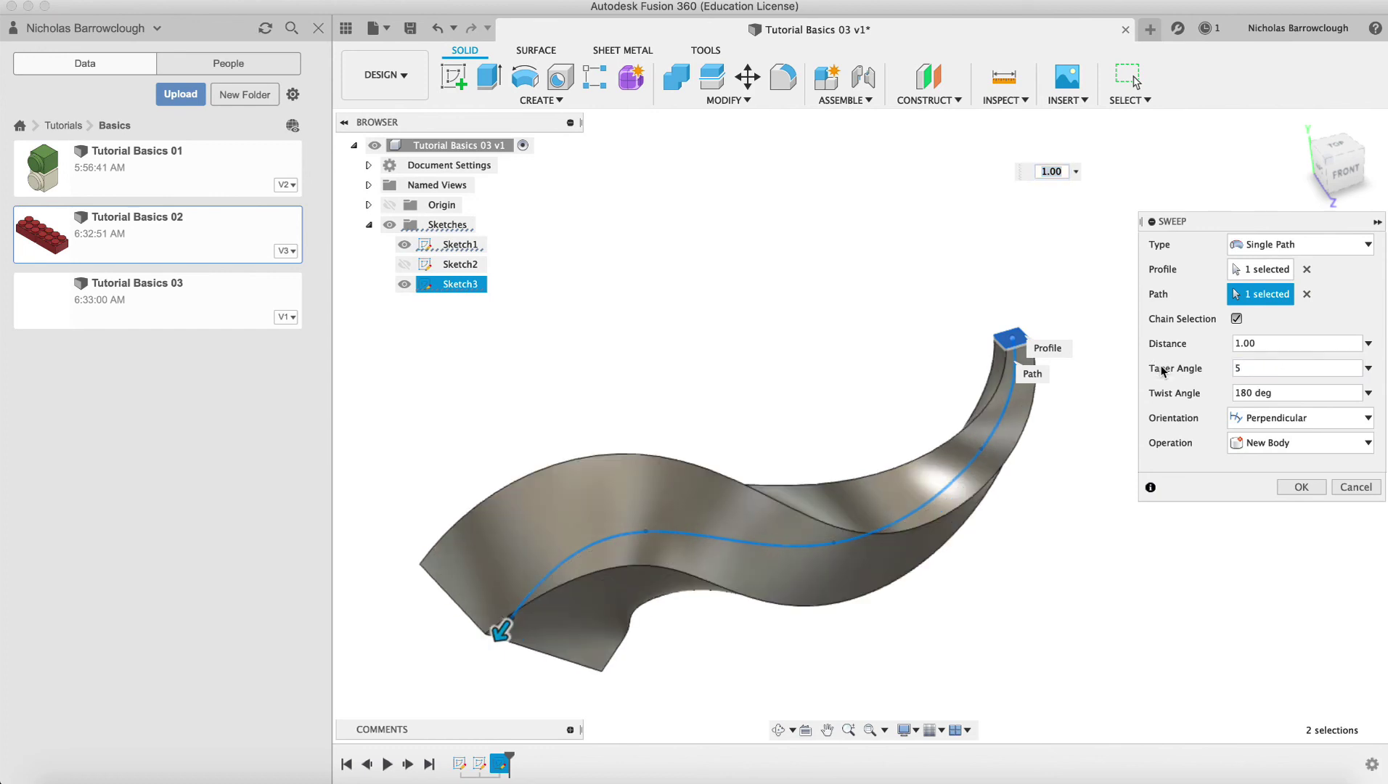
left_click(778, 730)
left_click_drag(828, 523, 833, 471)
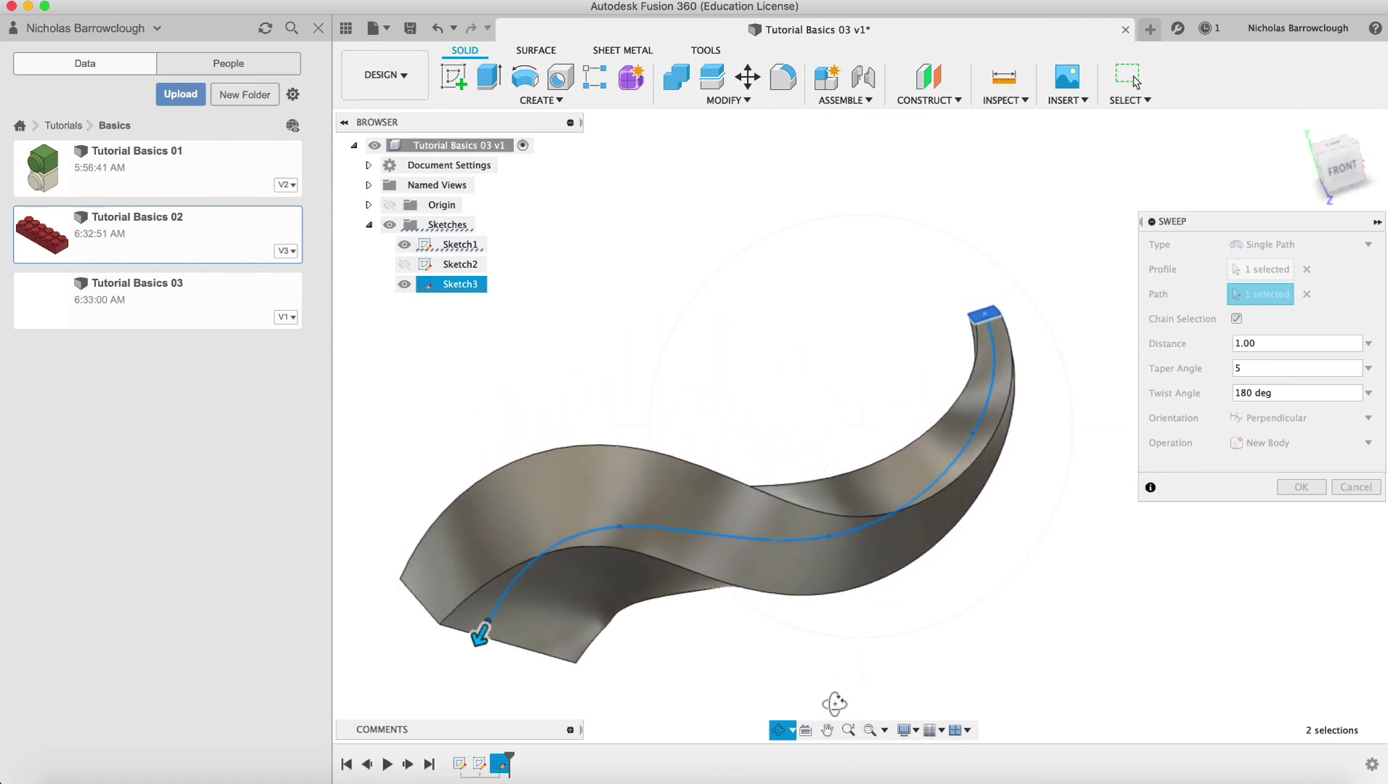
left_click(849, 729)
left_click_drag(783, 520, 782, 499)
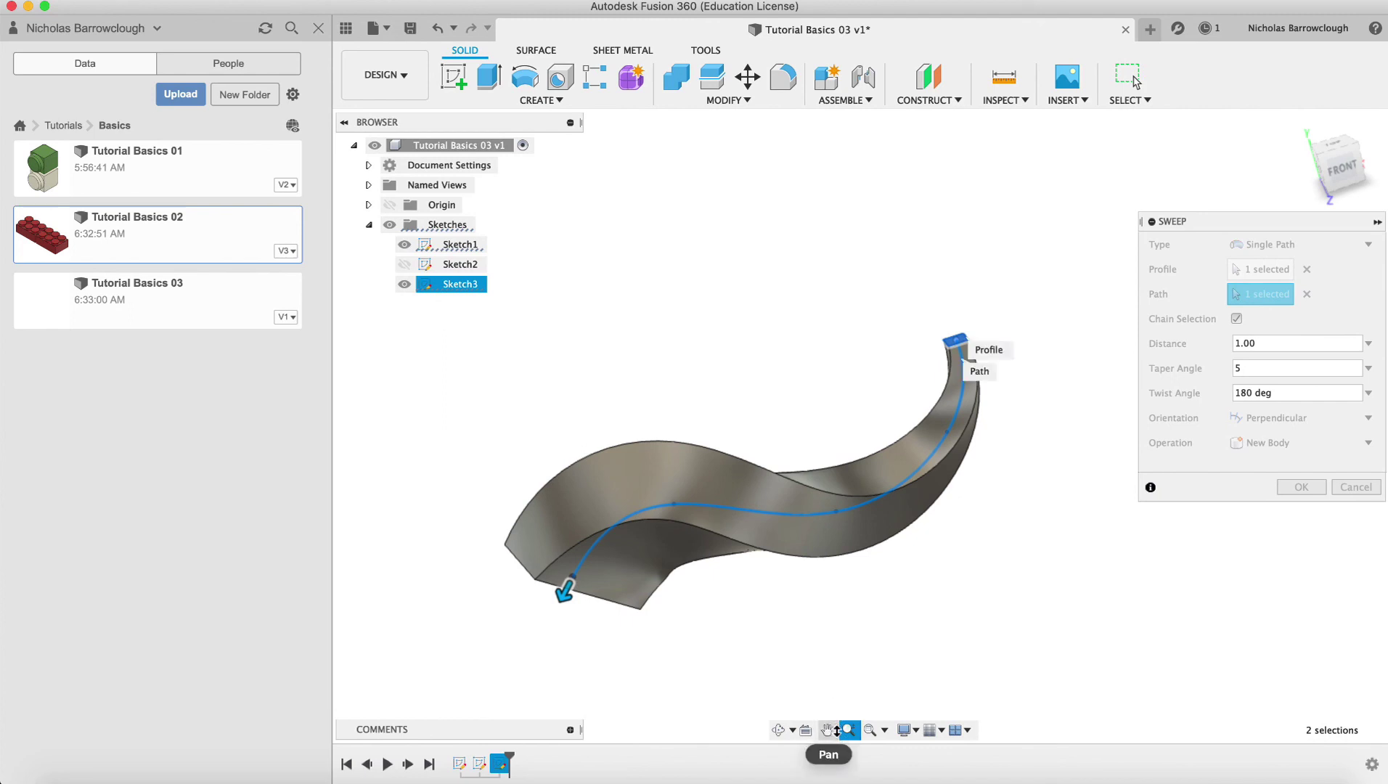
left_click(829, 729)
left_click_drag(755, 546, 844, 477)
left_click(849, 729)
key("Escape")
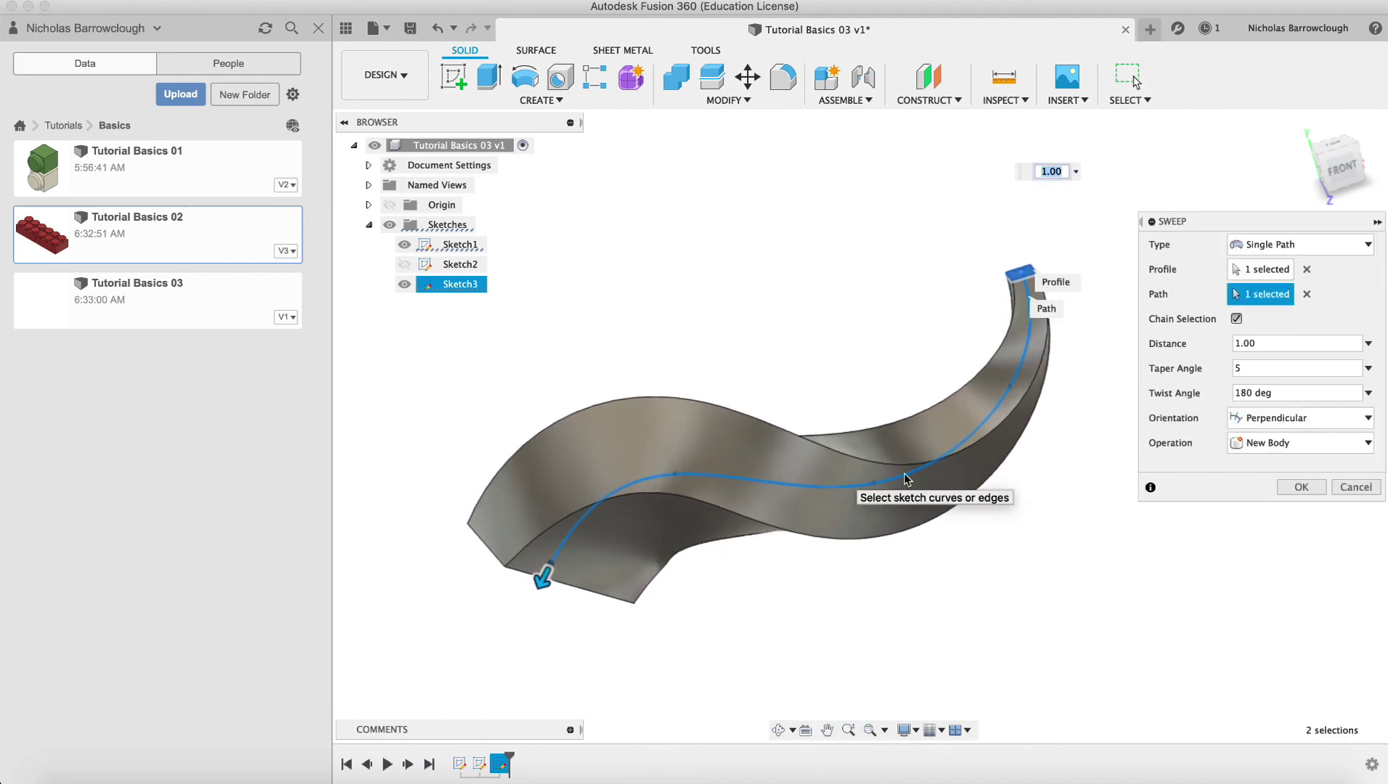